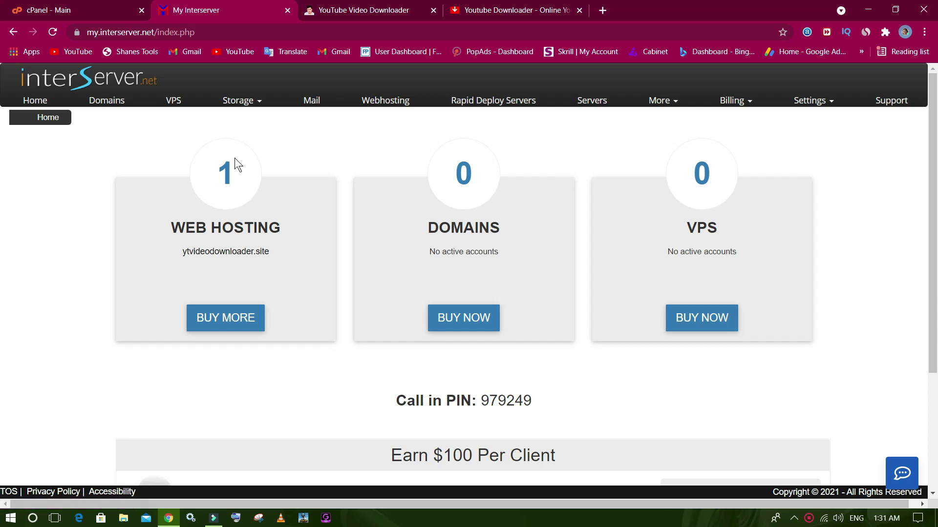
{"action": "left_click", "coordinate": [99, 8]}
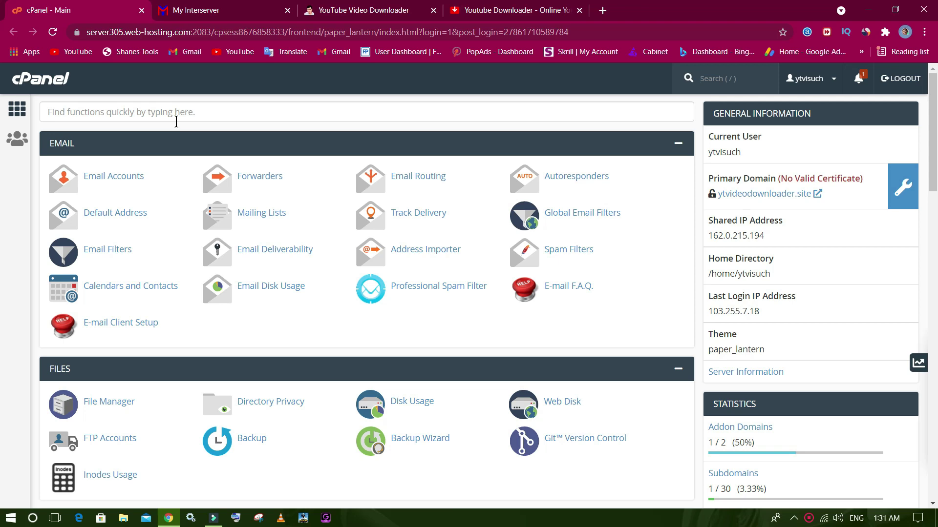
{"action": "left_click", "coordinate": [226, 12]}
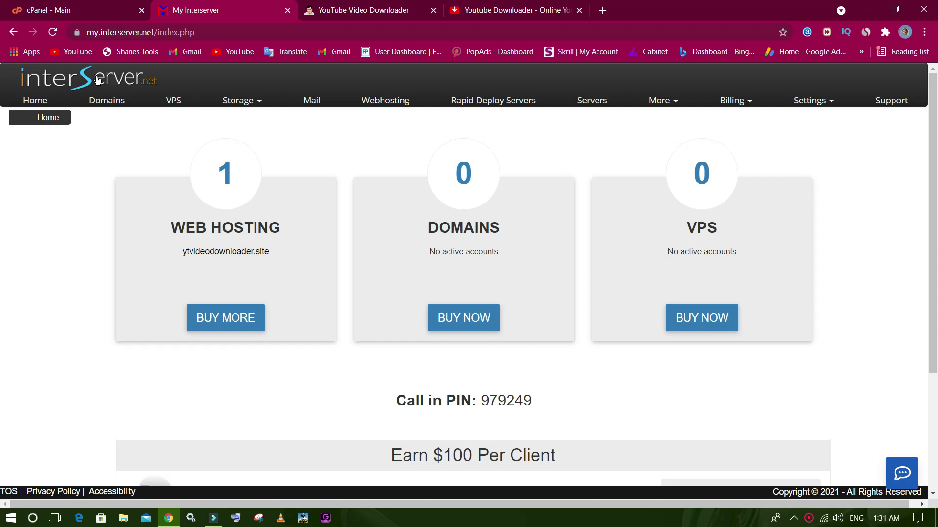
{"action": "left_click", "coordinate": [69, 4]}
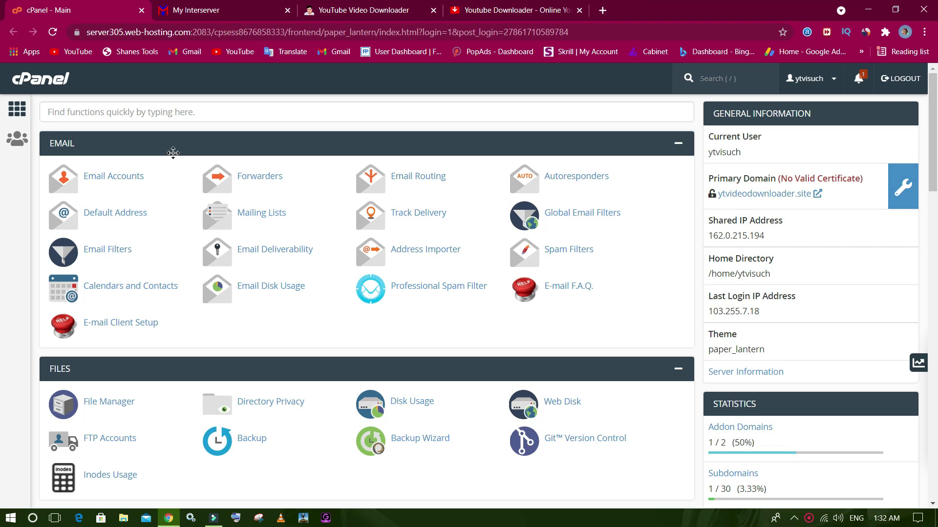
{"action": "left_click", "coordinate": [361, 7]}
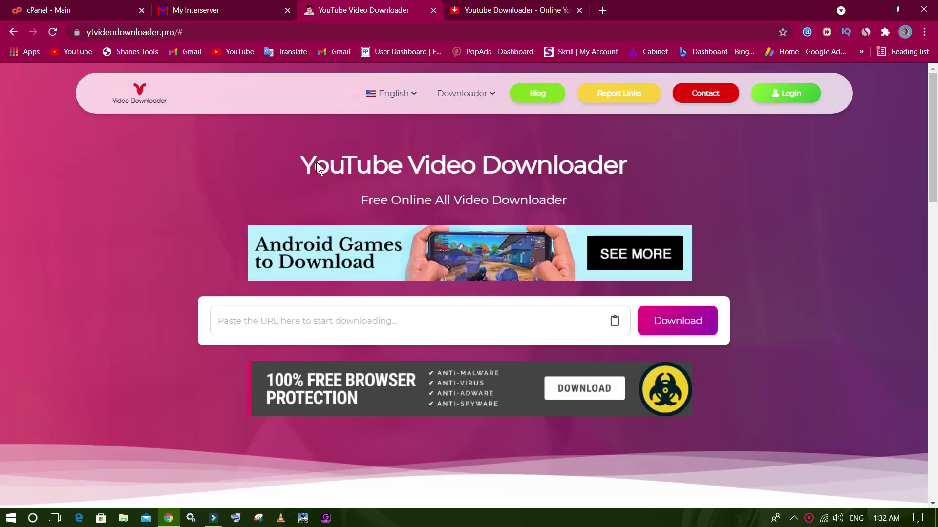
{"action": "left_click", "coordinate": [342, 322]}
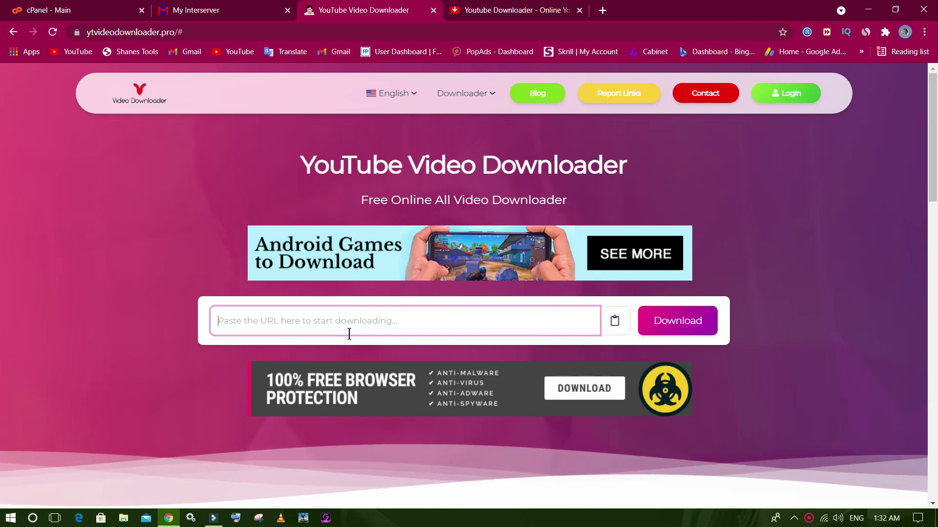
{"action": "left_click", "coordinate": [95, 5]}
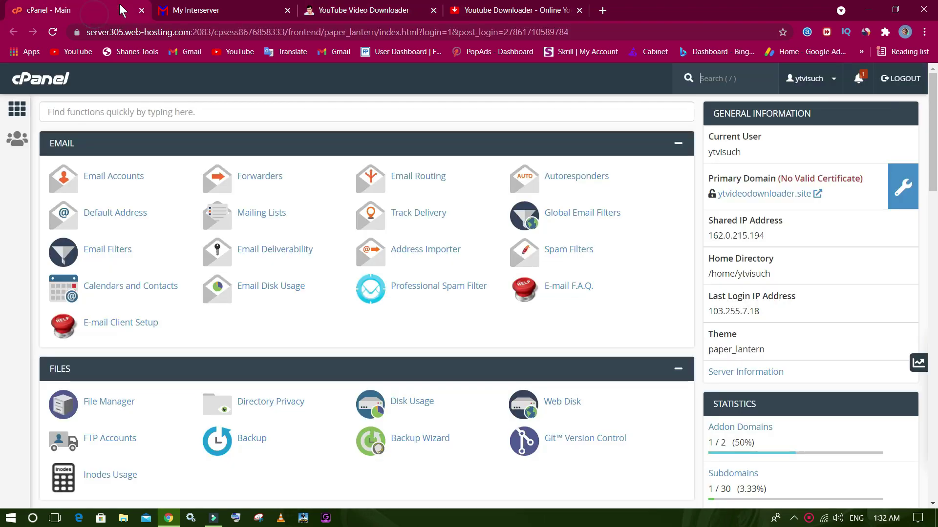
{"action": "left_click", "coordinate": [313, 9]}
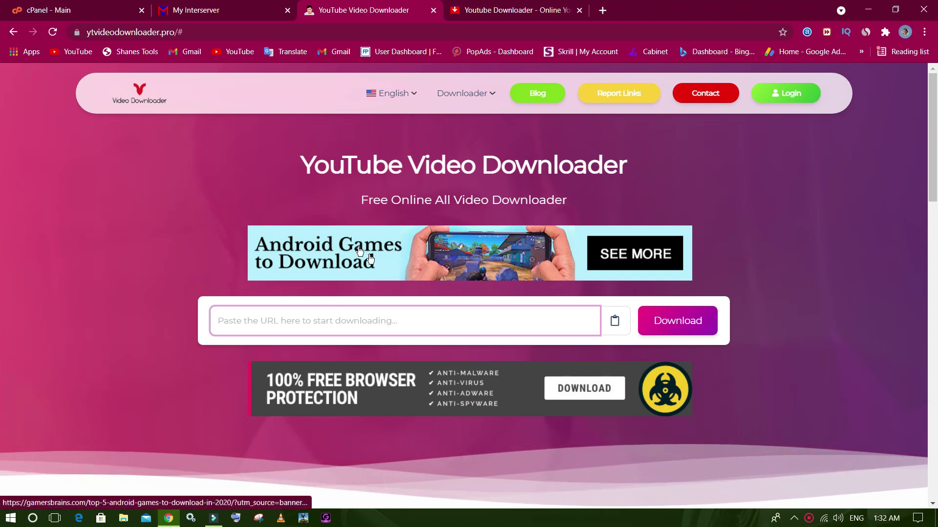
{"action": "left_click", "coordinate": [230, 11]}
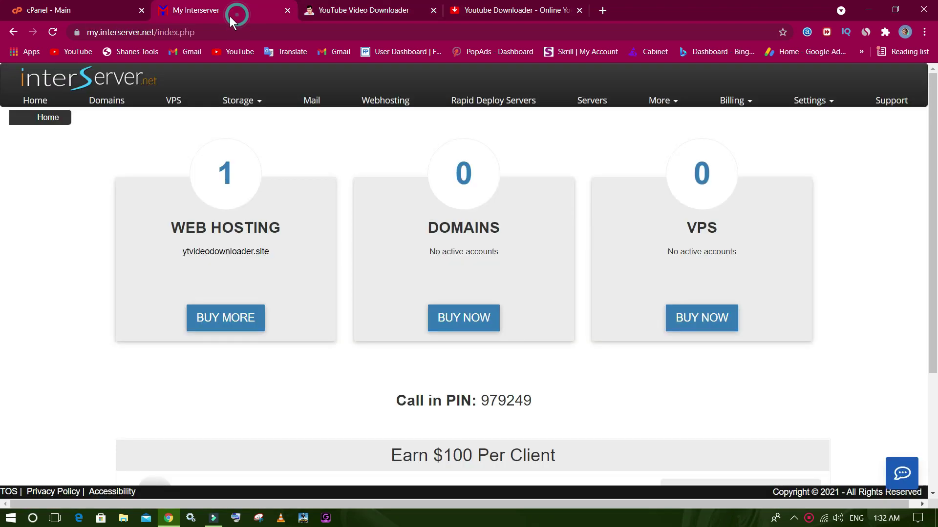
{"action": "left_click", "coordinate": [334, 10]}
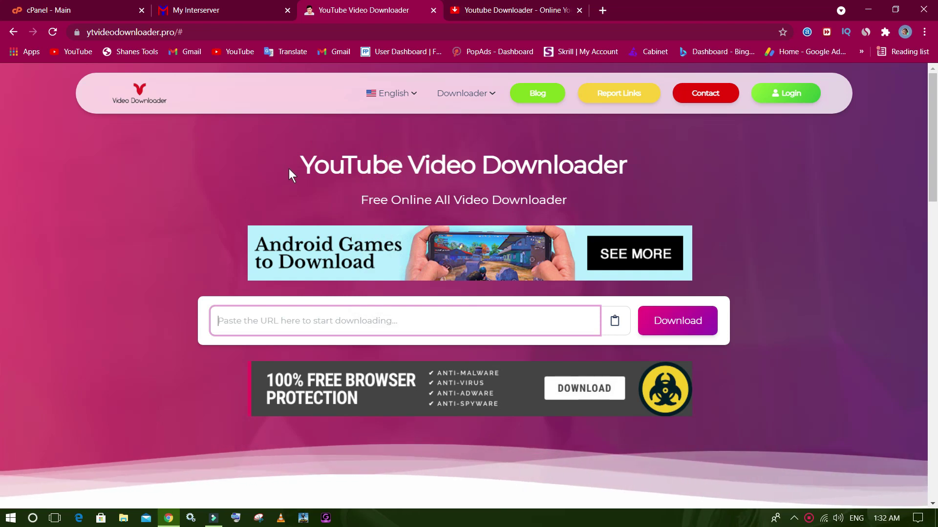
{"action": "left_click", "coordinate": [251, 3]}
{"action": "left_click", "coordinate": [357, 2]}
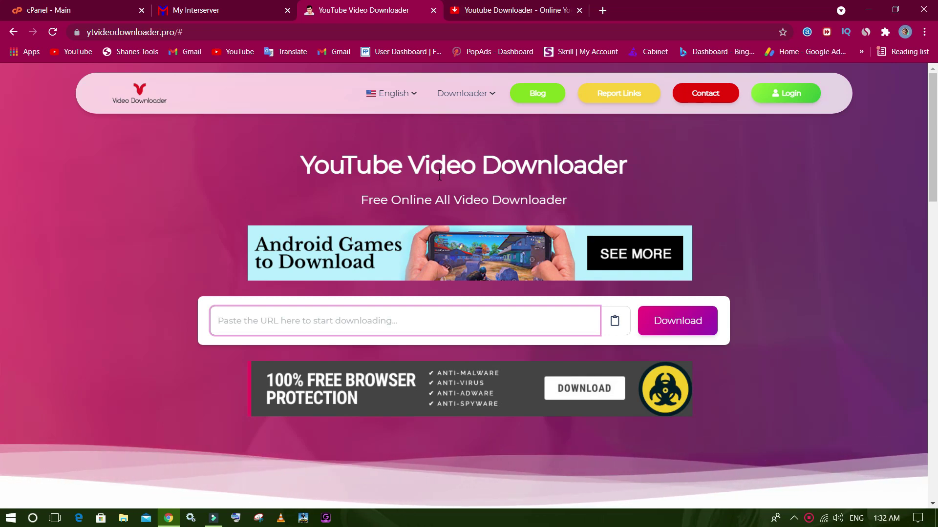
{"action": "left_click", "coordinate": [210, 5]}
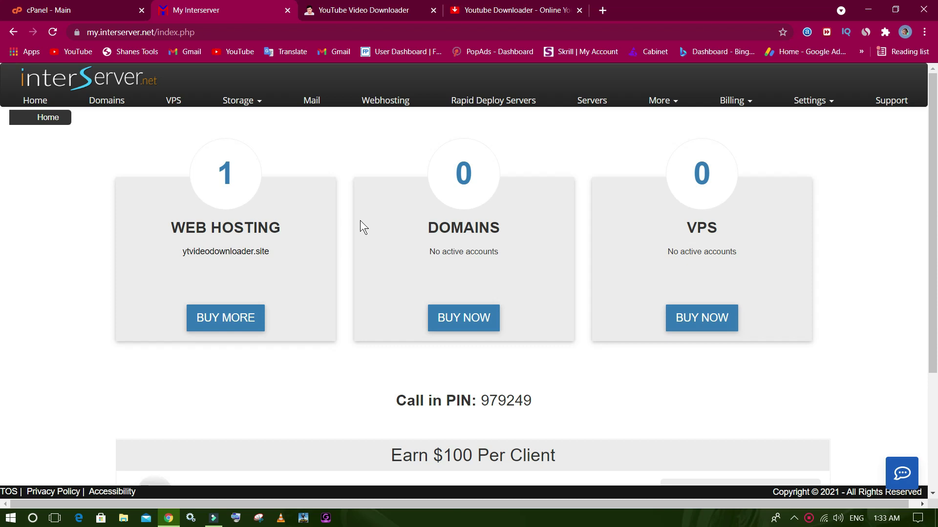
Open ytvideodownloader.site's hosting details and review the live YouTube Video Downloader site.
{"action": "left_click", "coordinate": [194, 251]}
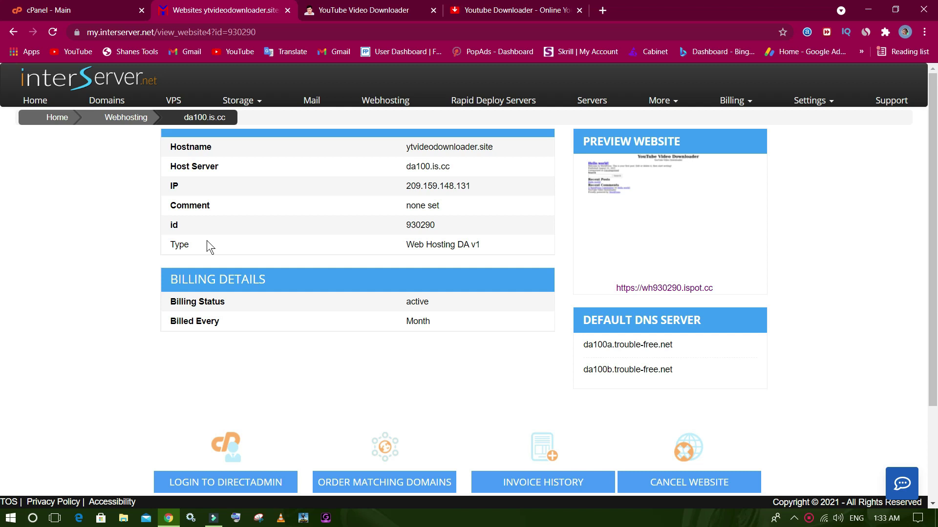
{"action": "left_click", "coordinate": [342, 9]}
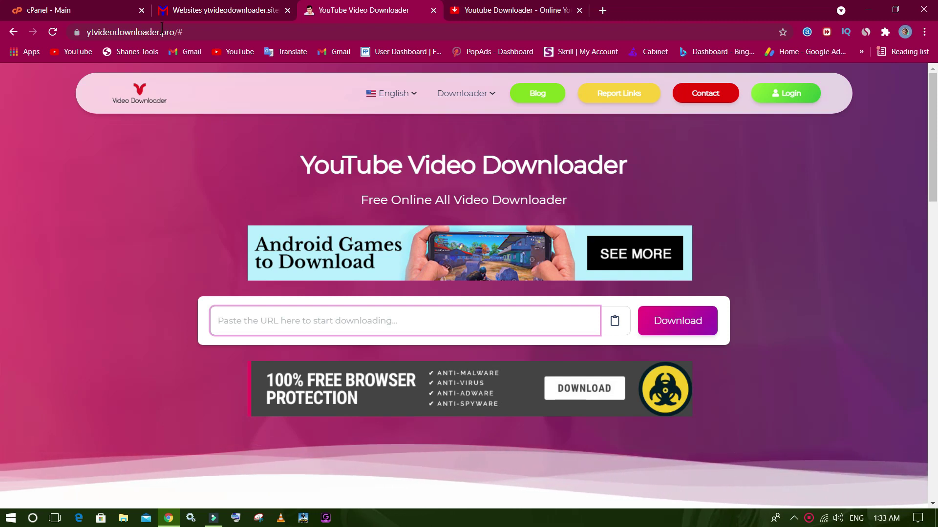
{"action": "left_click_drag", "start_coordinate": [290, 157], "coordinate": [613, 156]}
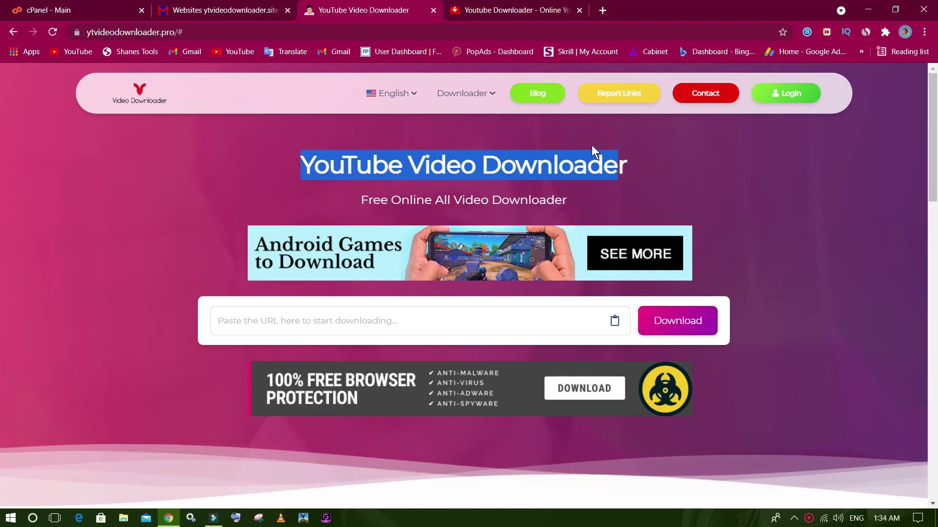
{"action": "left_click", "coordinate": [608, 289]}
{"action": "scroll", "coordinate": [608, 289], "scroll_direction": "down", "scroll_amount": 10}
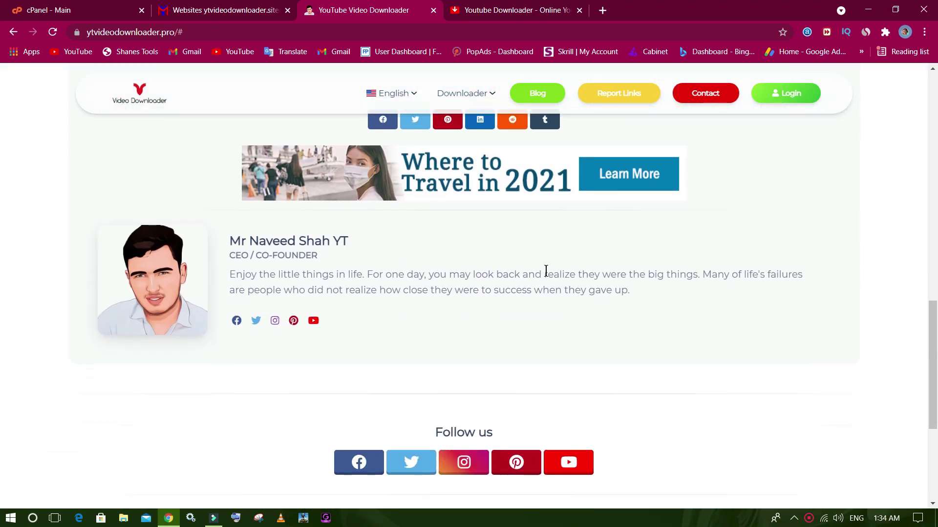
{"action": "scroll", "coordinate": [541, 243], "scroll_direction": "up", "scroll_amount": 15}
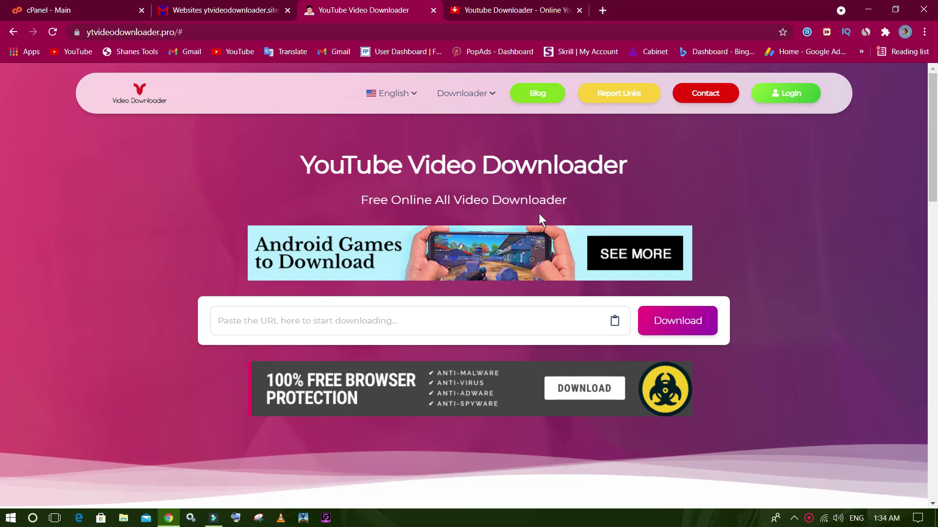
Compare the hosting details page with the live site, then return to the cPanel dashboard.
{"action": "left_click", "coordinate": [275, 7]}
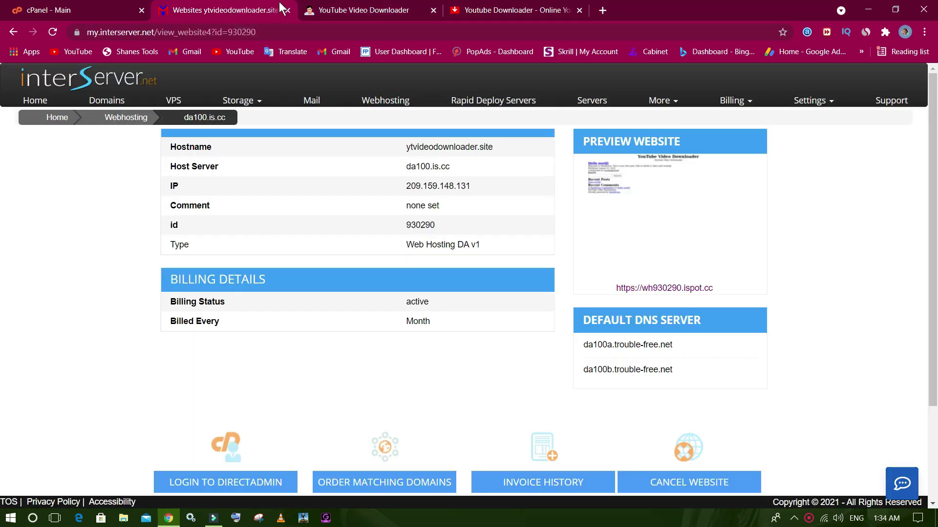
{"action": "key", "text": "ctrl+Tab"}
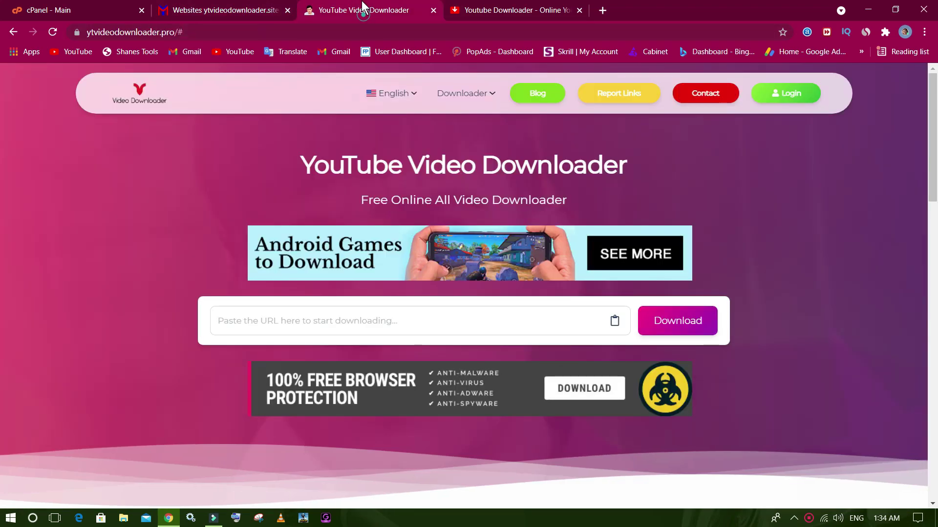
{"action": "left_click", "coordinate": [274, 6]}
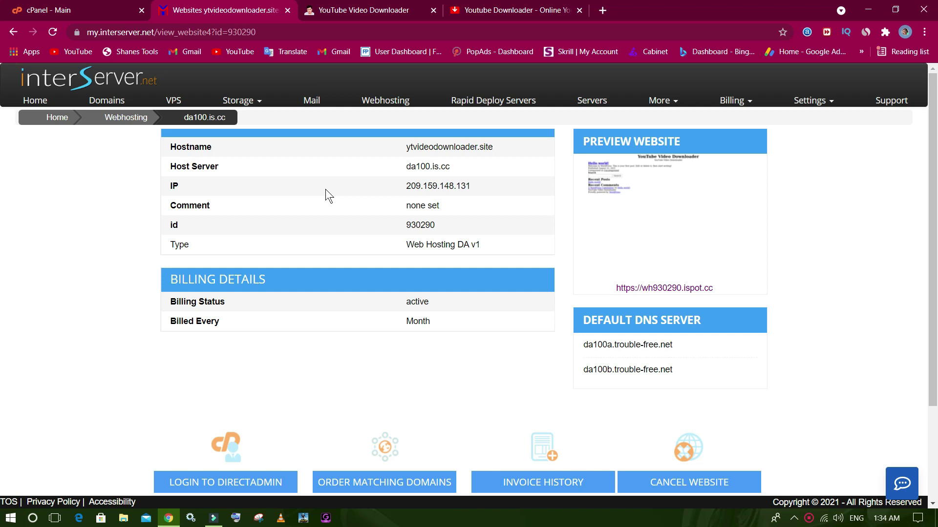
{"action": "left_click", "coordinate": [110, 9]}
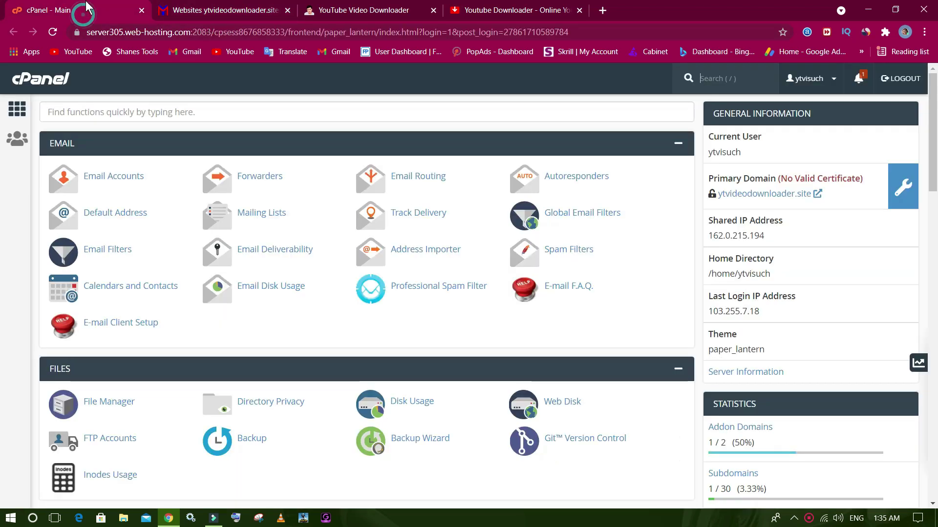
Replace the hosting details tab with the InterServer login page reached through interserver.net.
{"action": "left_click", "coordinate": [288, 10]}
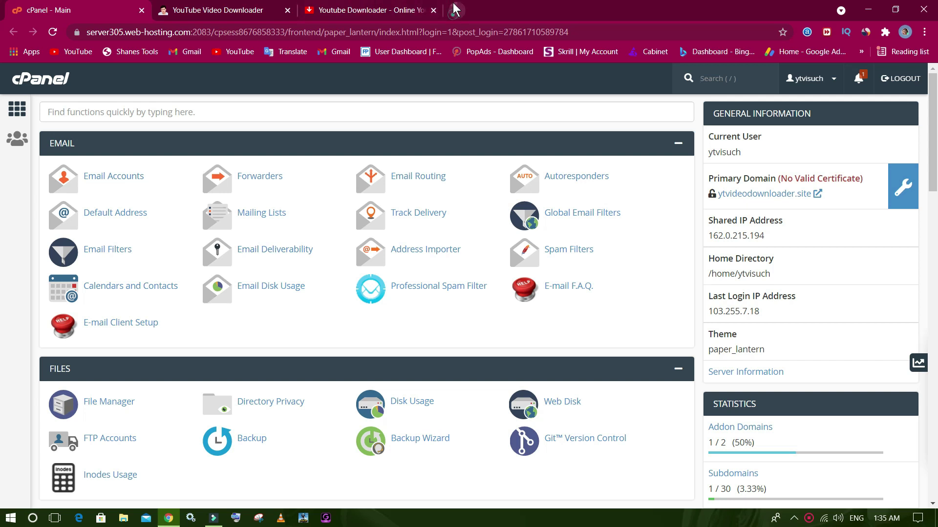
{"action": "left_click", "coordinate": [456, 7]}
{"action": "type", "text": "inter"}
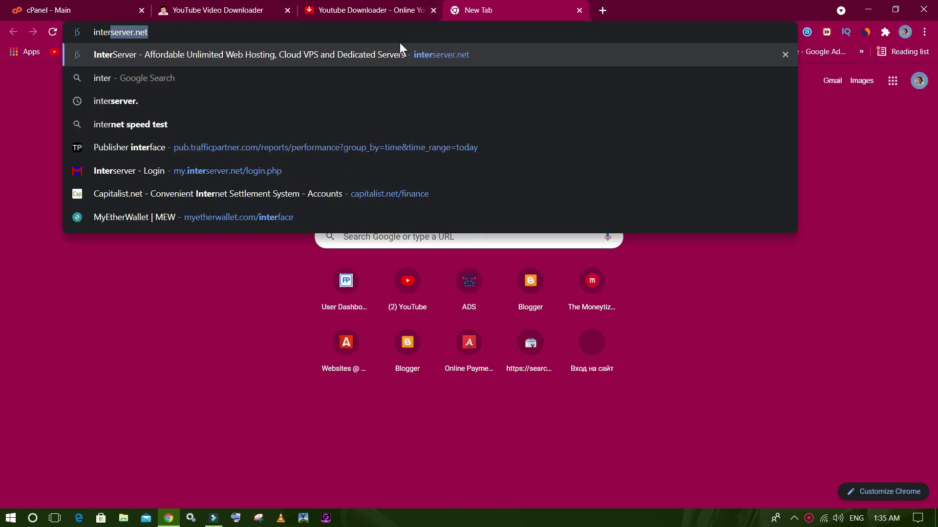
{"action": "left_click", "coordinate": [393, 53]}
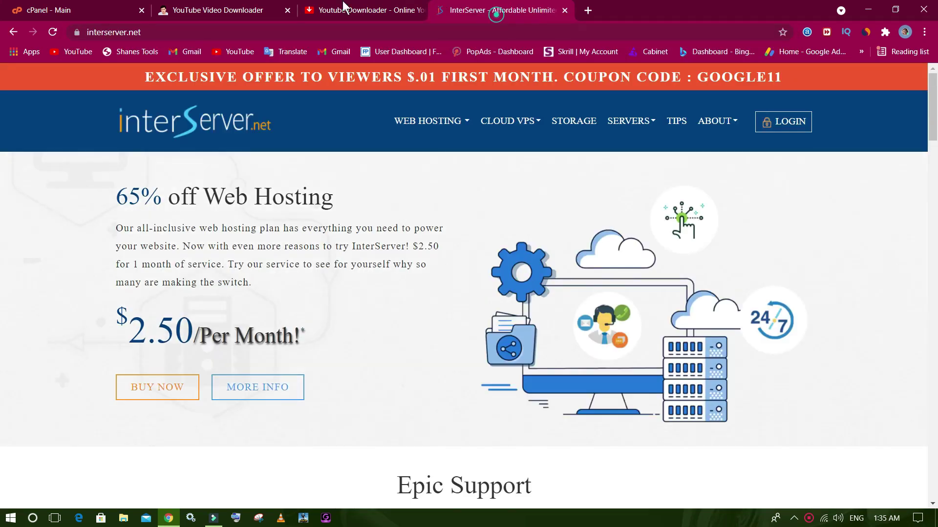
{"action": "left_click_drag", "start_coordinate": [343, 5], "coordinate": [225, 10]}
{"action": "left_click", "coordinate": [767, 121]}
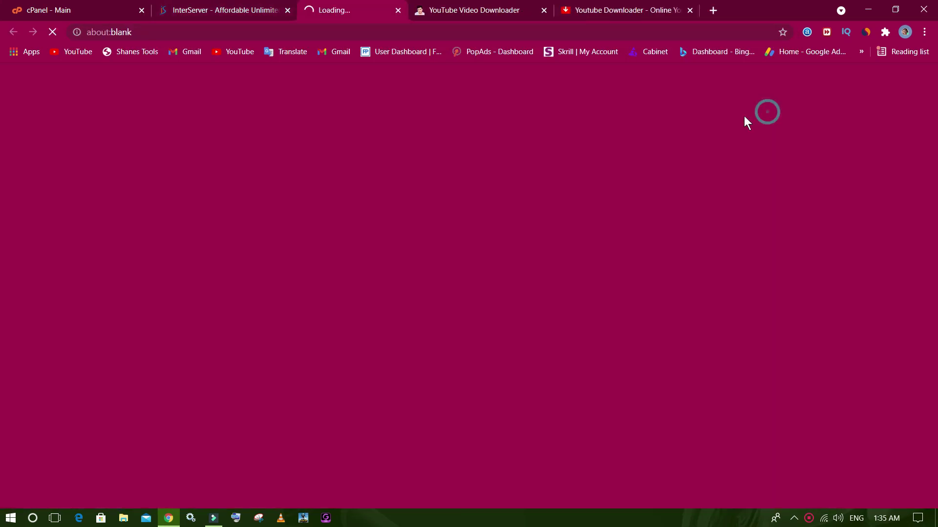
{"action": "left_click", "coordinate": [288, 10]}
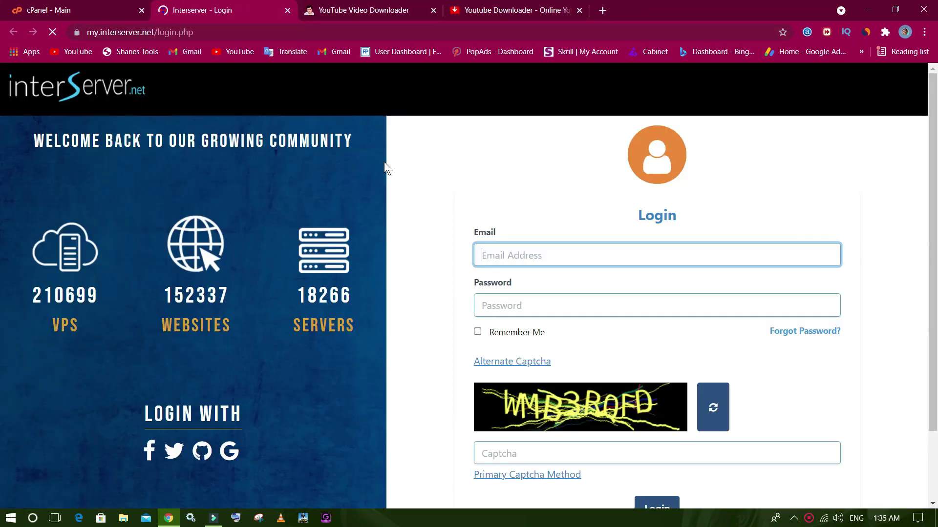
Start the reCAPTCHA check and solve the crosswalk and bus image challenges.
{"action": "left_click", "coordinate": [528, 376]}
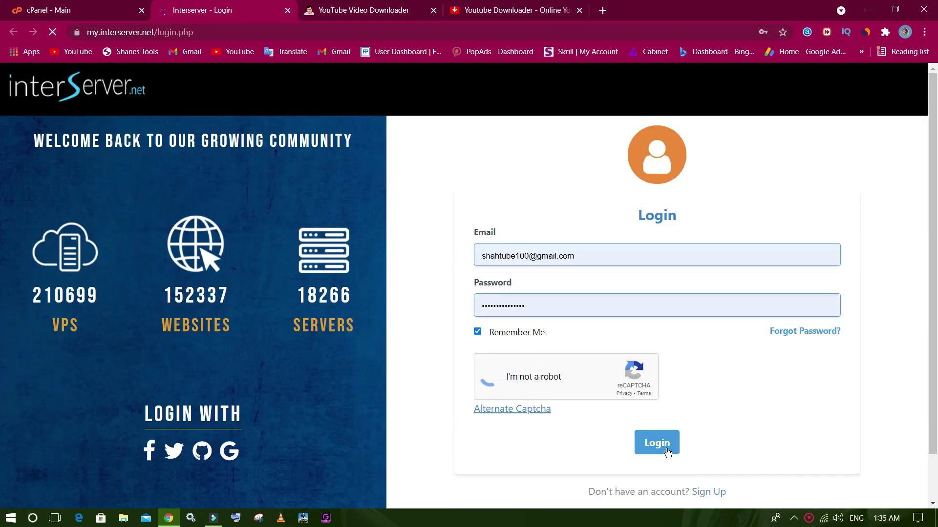
{"action": "left_click", "coordinate": [362, 332]}
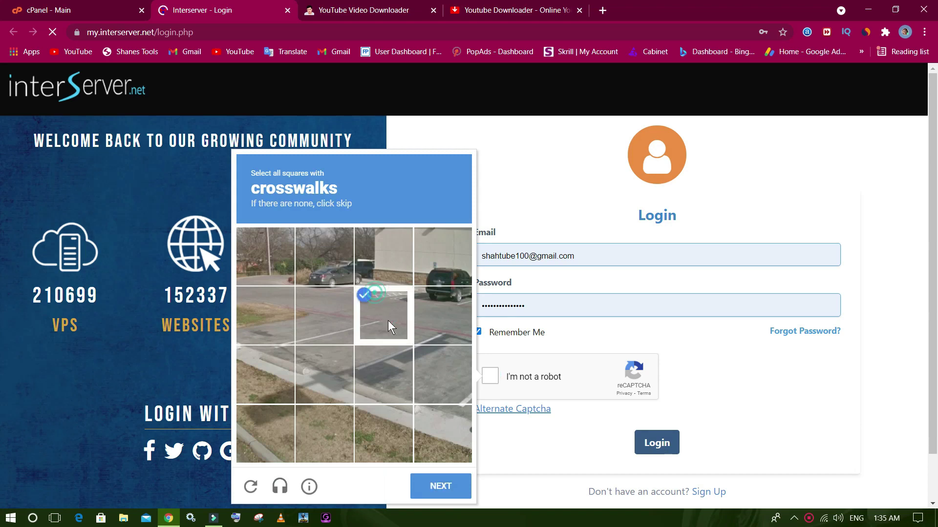
{"action": "left_click", "coordinate": [440, 485]}
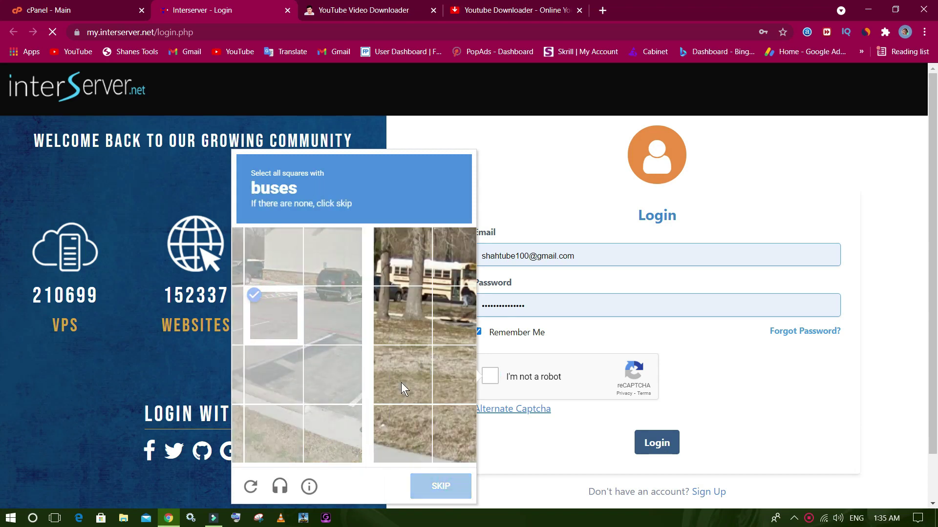
{"action": "left_click", "coordinate": [327, 268]}
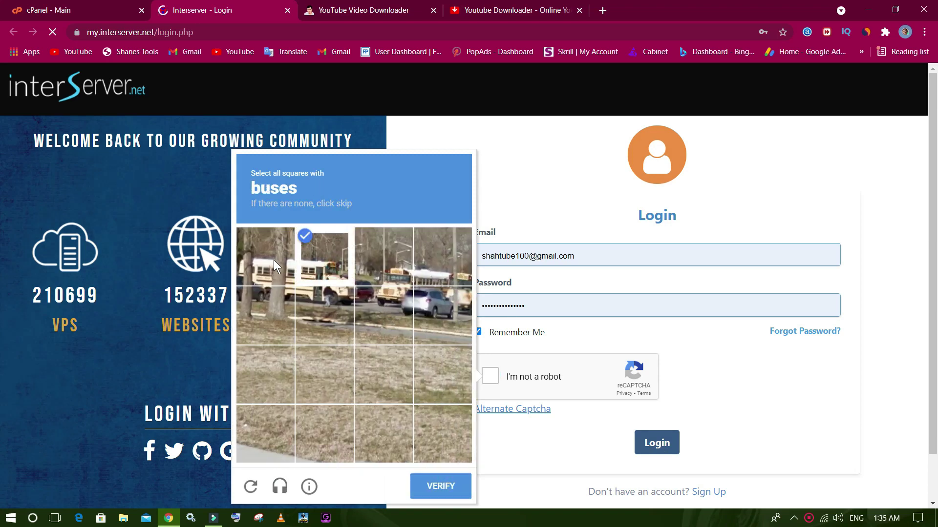
{"action": "left_click", "coordinate": [274, 260]}
{"action": "left_click", "coordinate": [279, 317]}
{"action": "left_click", "coordinate": [336, 323]}
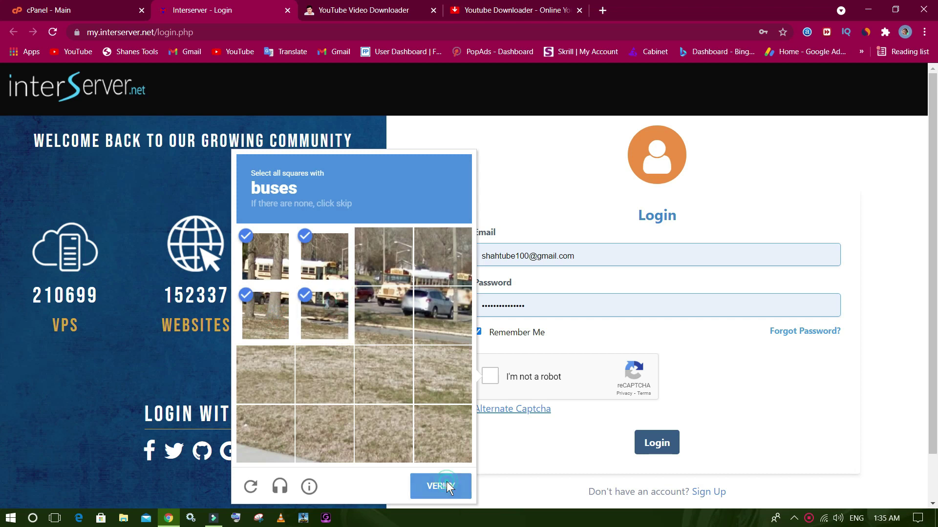
{"action": "left_click", "coordinate": [446, 483]}
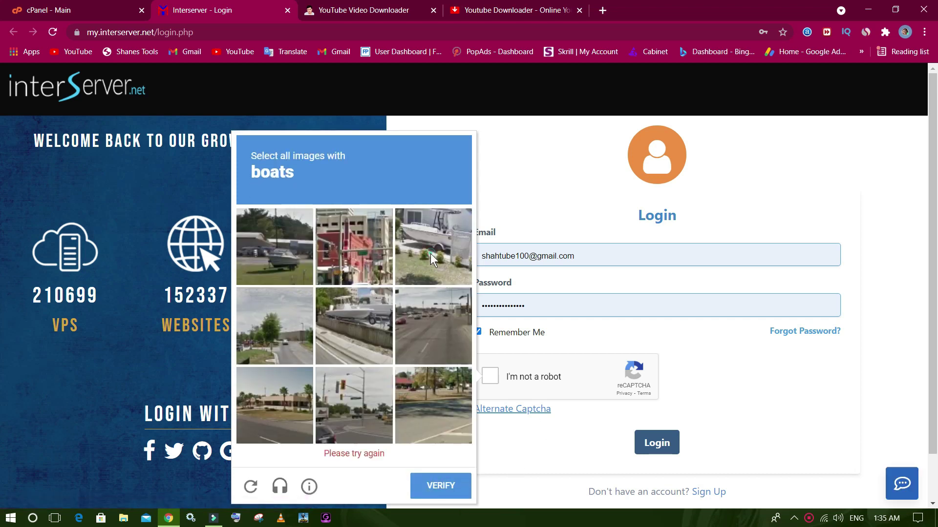
Mark all boat tiles, verify, and log into the InterServer account.
{"action": "left_click", "coordinate": [430, 254]}
{"action": "left_click", "coordinate": [300, 243]}
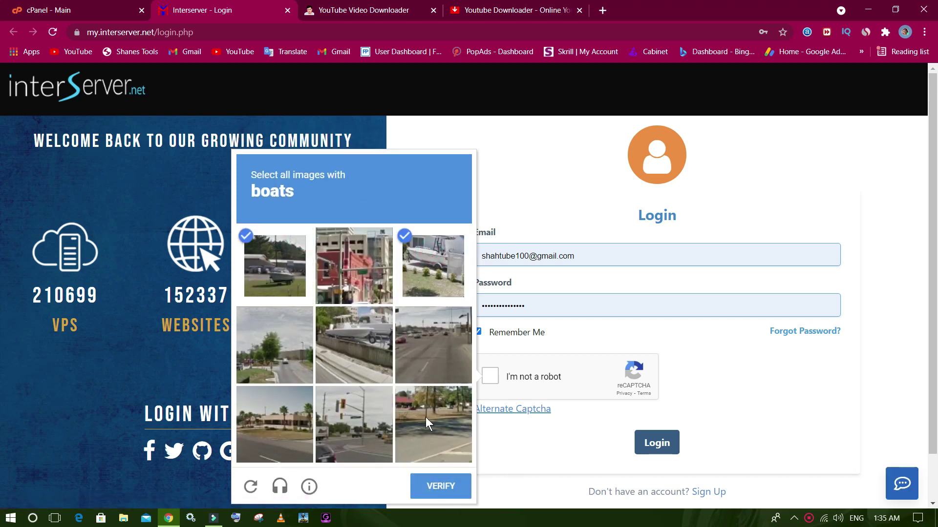
{"action": "left_click", "coordinate": [377, 339]}
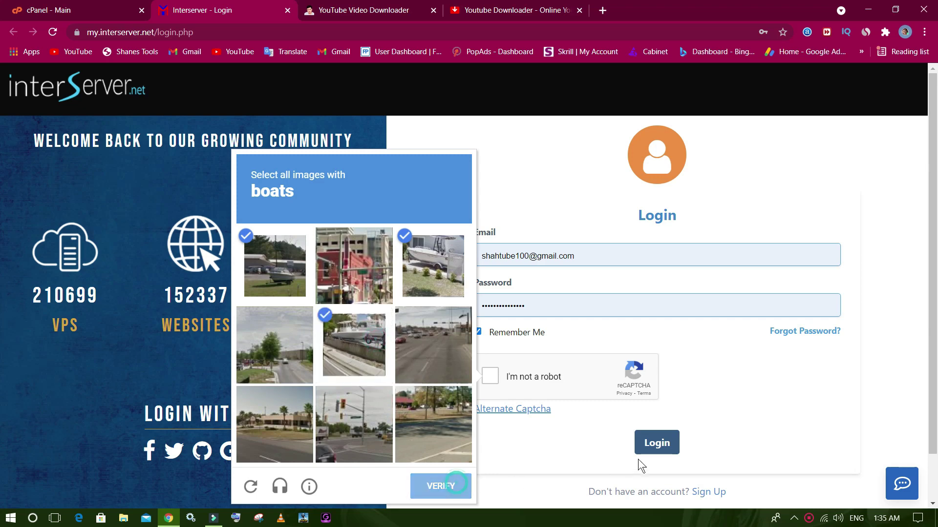
{"action": "left_click", "coordinate": [652, 443]}
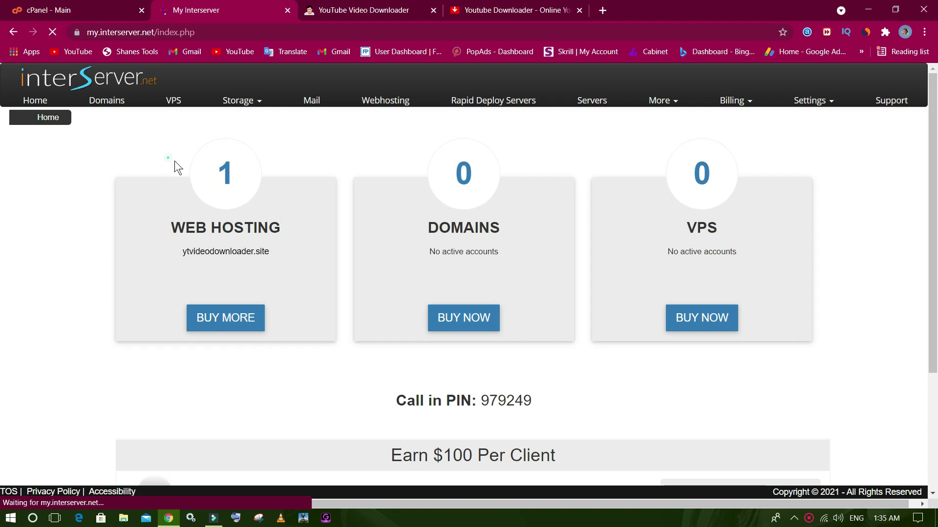
Review the WEB HOSTING and DOMAINS counts, then open ytvideodownloader.site's hosting details.
{"action": "left_click_drag", "start_coordinate": [175, 161], "coordinate": [283, 218]}
{"action": "left_click", "coordinate": [215, 225]}
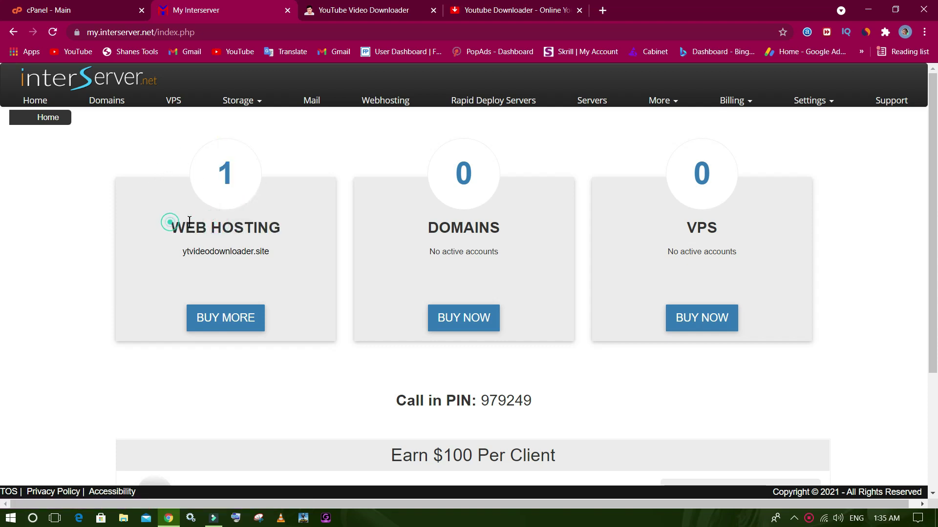
{"action": "left_click_drag", "start_coordinate": [167, 226], "coordinate": [283, 229]}
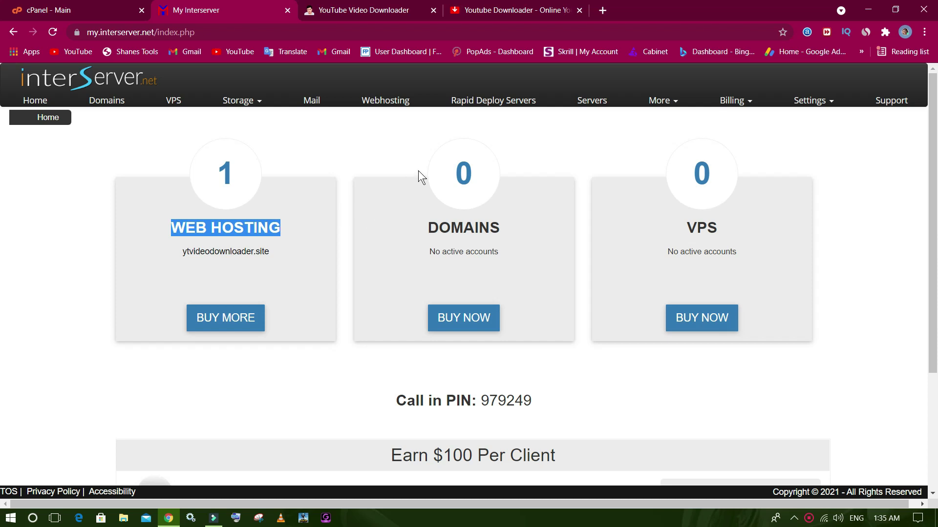
{"action": "left_click_drag", "start_coordinate": [418, 171], "coordinate": [525, 223]}
{"action": "left_click", "coordinate": [472, 216]}
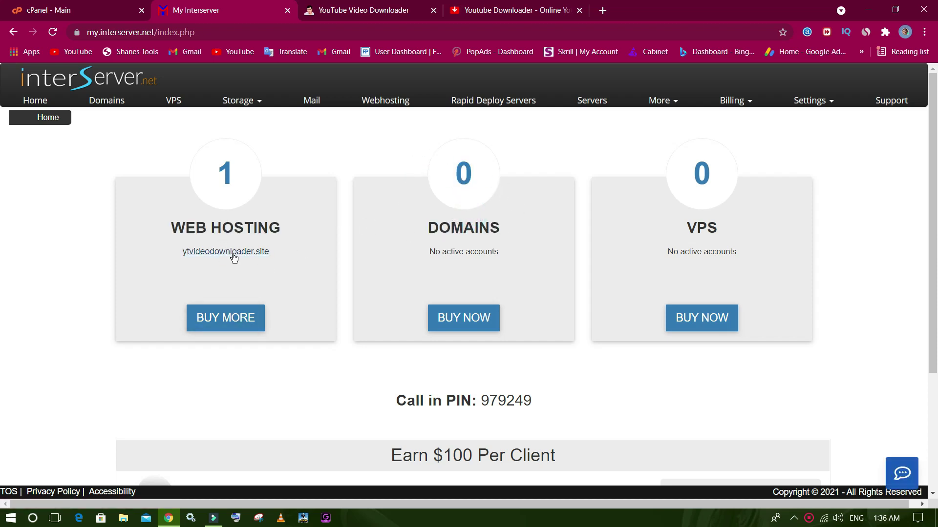
{"action": "left_click_drag", "start_coordinate": [172, 228], "coordinate": [293, 224]}
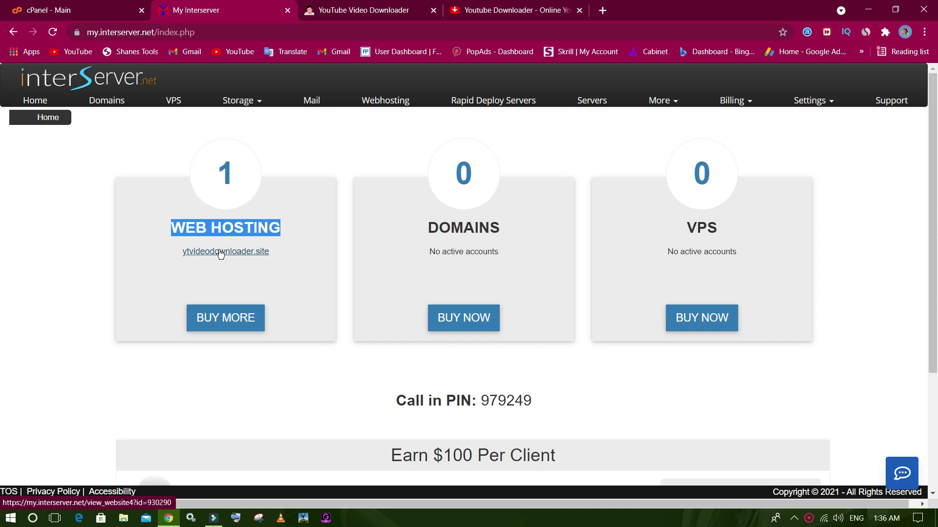
{"action": "left_click", "coordinate": [220, 253]}
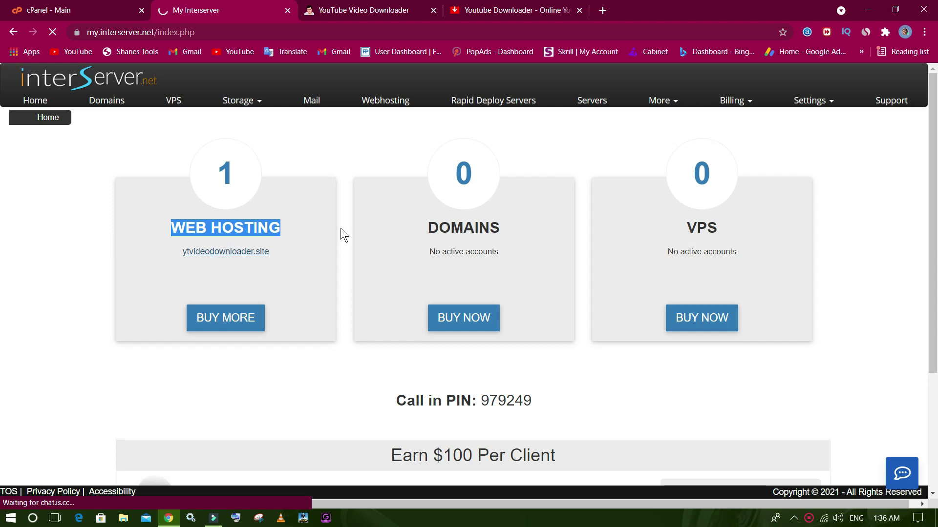
{"action": "scroll", "coordinate": [453, 208], "scroll_direction": "down", "scroll_amount": 1}
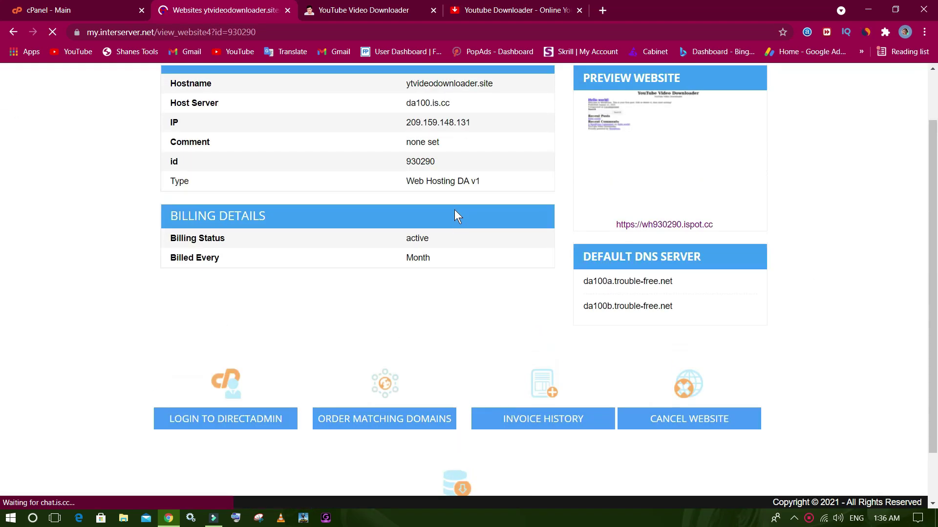
Log into DirectAdmin, close the InterServer details page, and glance over the cPanel dashboard.
{"action": "left_click", "coordinate": [202, 423]}
{"action": "left_click", "coordinate": [288, 10]}
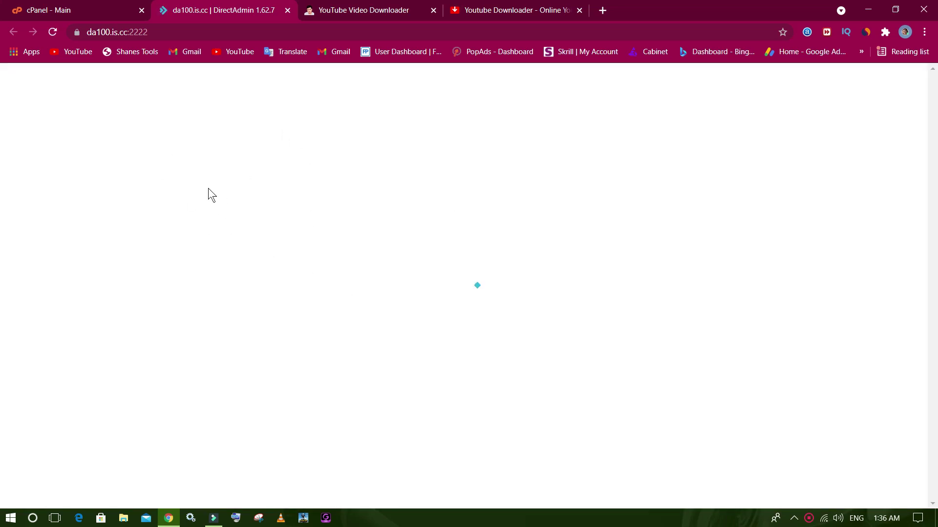
{"action": "left_click", "coordinate": [86, 8]}
{"action": "scroll", "coordinate": [596, 313], "scroll_direction": "down", "scroll_amount": 3}
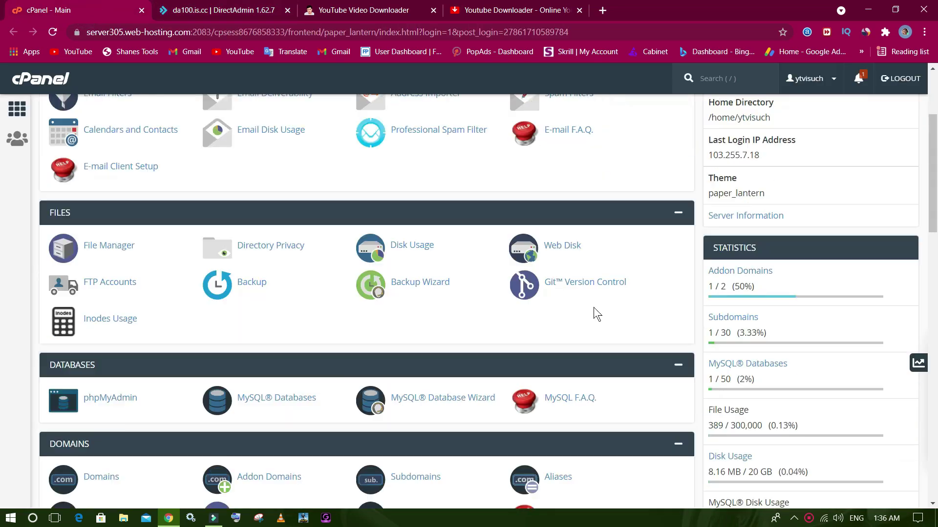
{"action": "scroll", "coordinate": [594, 307], "scroll_direction": "up", "scroll_amount": 3}
{"action": "scroll", "coordinate": [305, 211], "scroll_direction": "down", "scroll_amount": 4}
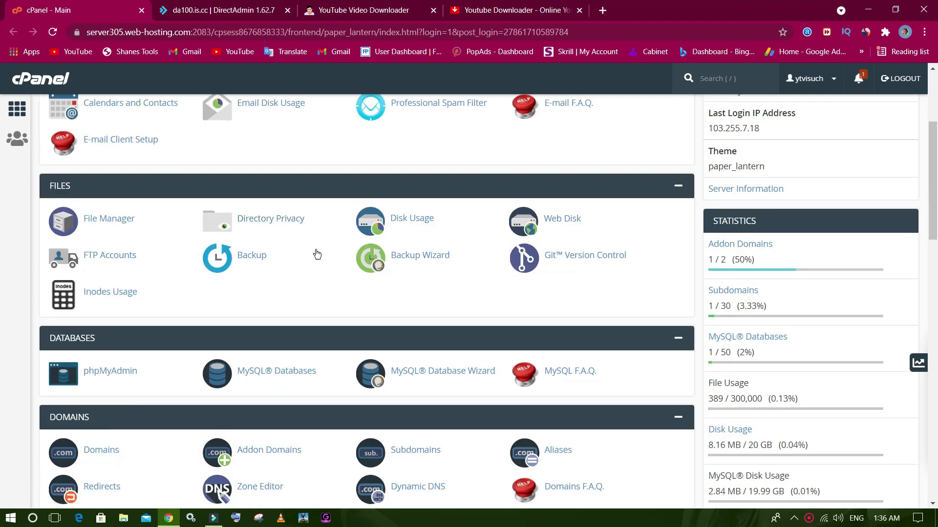
{"action": "scroll", "coordinate": [315, 253], "scroll_direction": "down", "scroll_amount": 10}
{"action": "scroll", "coordinate": [307, 195], "scroll_direction": "up", "scroll_amount": 12}
Browse the DirectAdmin dashboard, then close it.
{"action": "left_click", "coordinate": [201, 11]}
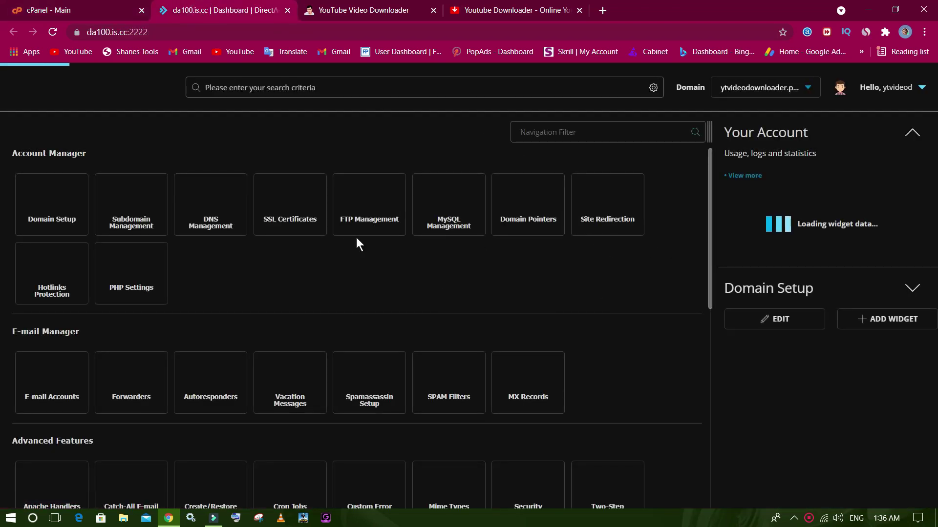
{"action": "scroll", "coordinate": [359, 250], "scroll_direction": "down", "scroll_amount": 5}
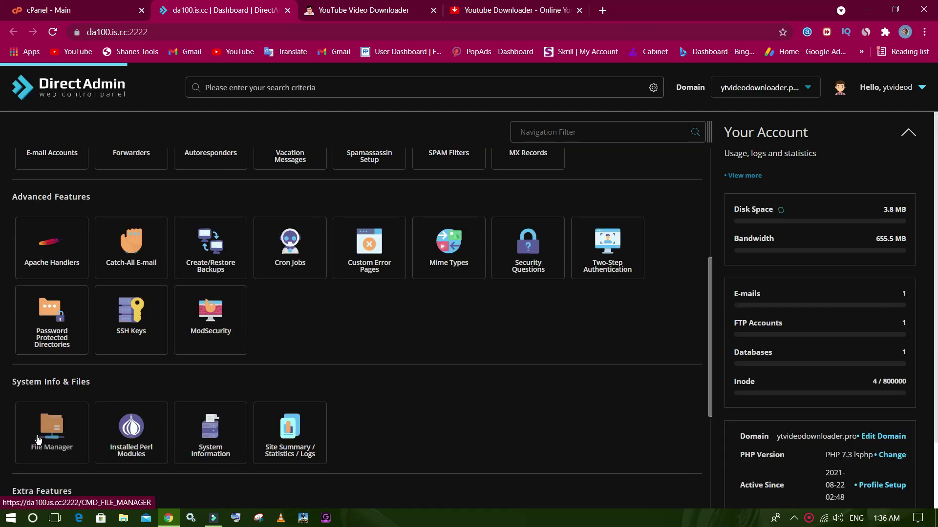
{"action": "scroll", "coordinate": [289, 369], "scroll_direction": "up", "scroll_amount": 5}
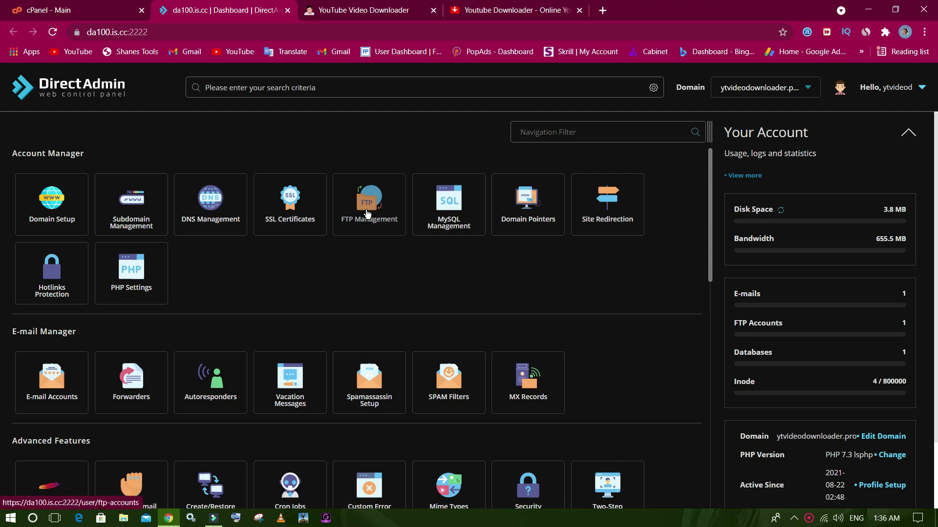
{"action": "scroll", "coordinate": [55, 301], "scroll_direction": "down", "scroll_amount": 1}
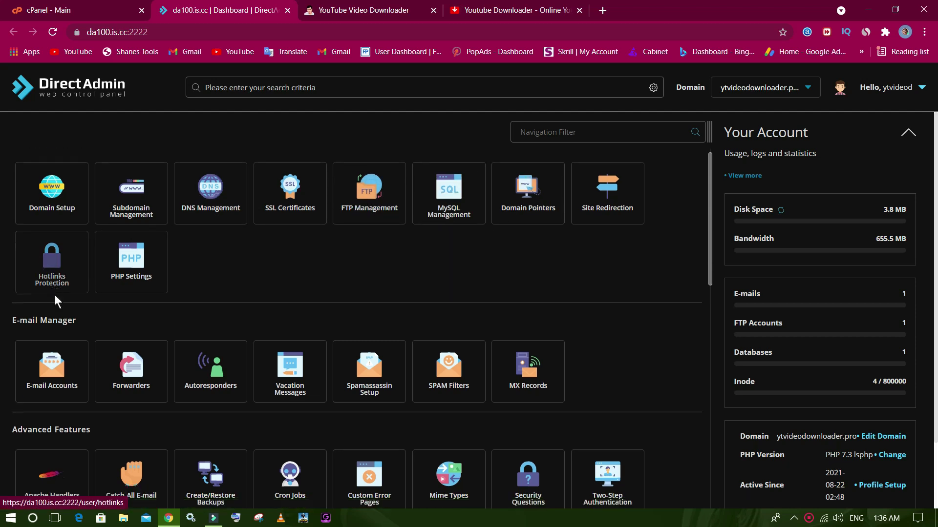
{"action": "scroll", "coordinate": [122, 269], "scroll_direction": "up", "scroll_amount": 1}
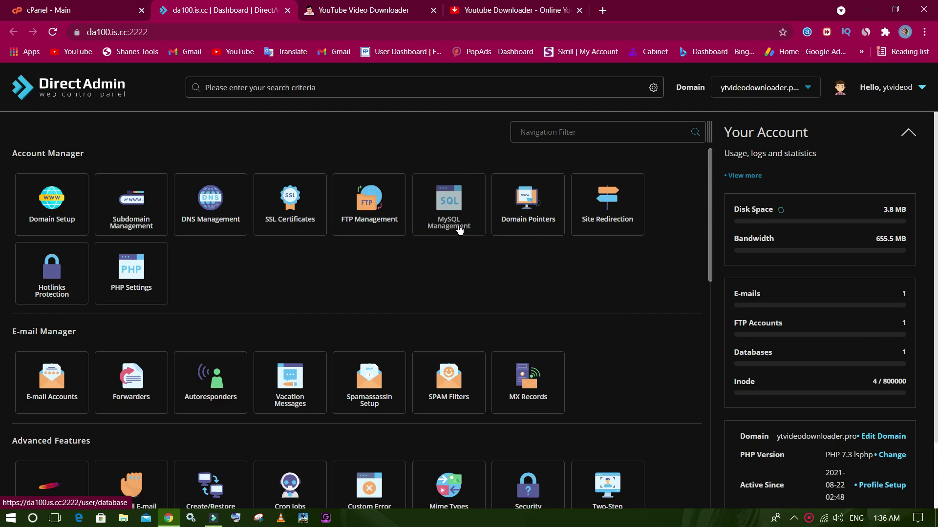
{"action": "scroll", "coordinate": [457, 228], "scroll_direction": "down", "scroll_amount": 5}
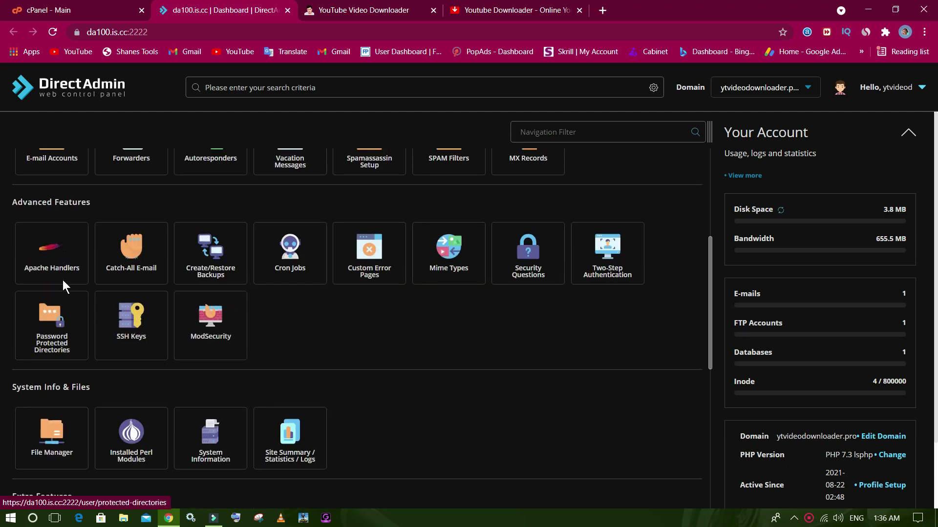
{"action": "scroll", "coordinate": [62, 280], "scroll_direction": "up", "scroll_amount": 4}
{"action": "scroll", "coordinate": [63, 279], "scroll_direction": "down", "scroll_amount": 4}
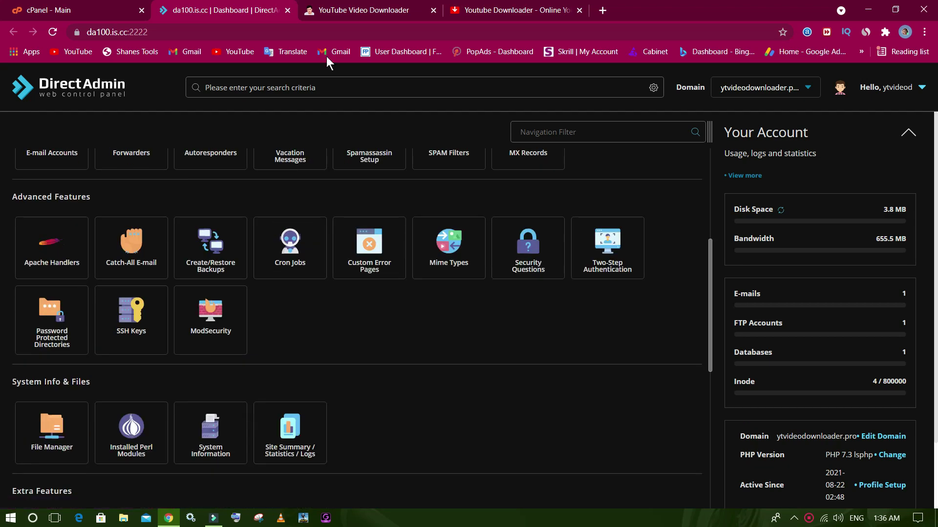
{"action": "left_click", "coordinate": [287, 10]}
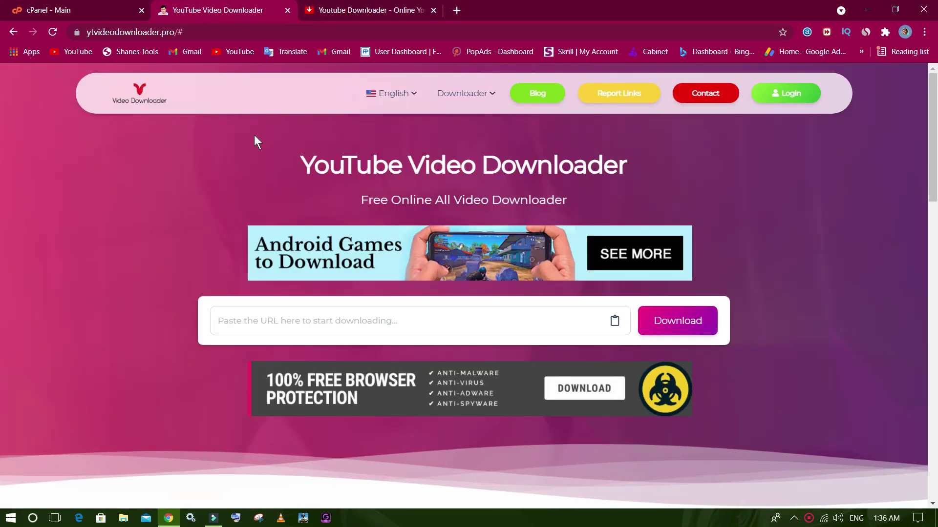
Close both YouTube Video Downloader tabs and scroll cPanel home down to the Databases tools.
{"action": "left_click", "coordinate": [98, 8]}
{"action": "left_click", "coordinate": [288, 10]}
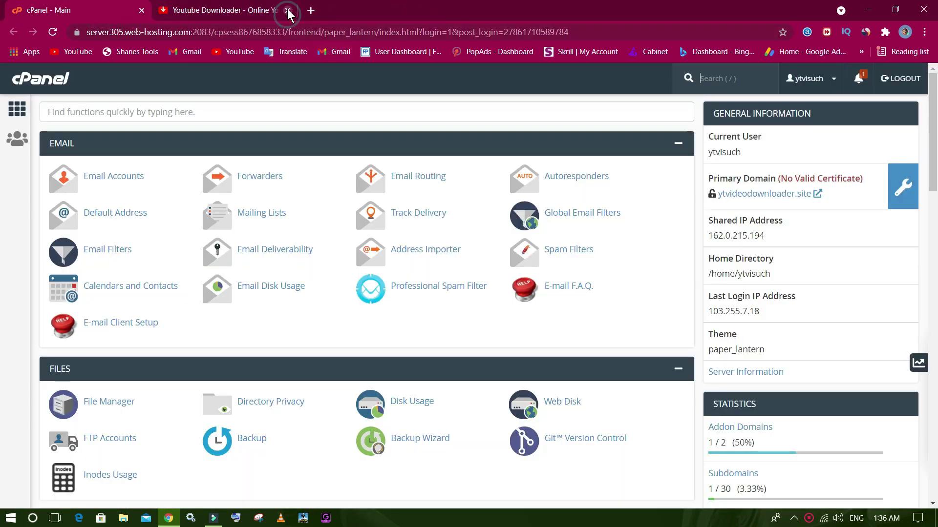
{"action": "left_click", "coordinate": [288, 11]}
{"action": "scroll", "coordinate": [223, 214], "scroll_direction": "down", "scroll_amount": 1}
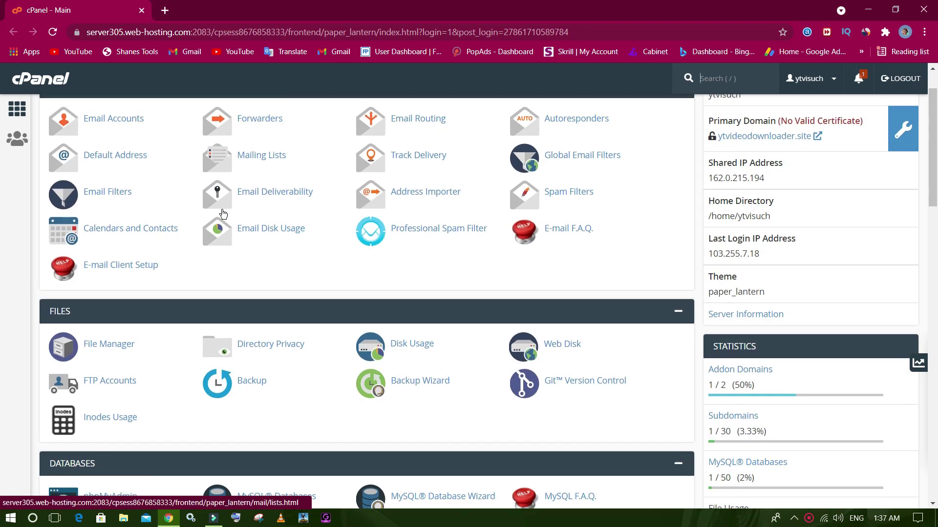
{"action": "scroll", "coordinate": [224, 214], "scroll_direction": "up", "scroll_amount": 1}
{"action": "scroll", "coordinate": [244, 217], "scroll_direction": "down", "scroll_amount": 1}
{"action": "scroll", "coordinate": [488, 325], "scroll_direction": "down", "scroll_amount": 2}
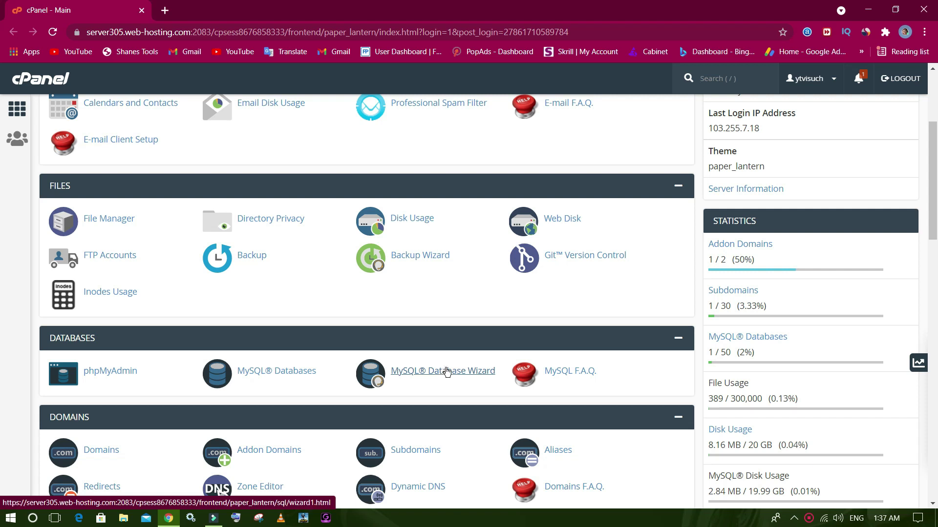
Create database mrnaveed23 in the MySQL Database Wizard.
{"action": "left_click", "coordinate": [444, 373]}
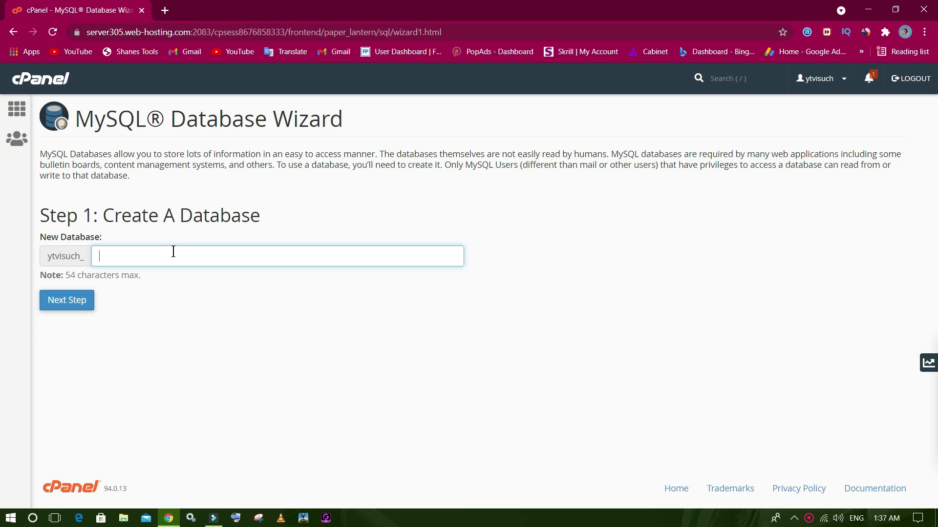
{"action": "type", "text": "mrnaveed23"}
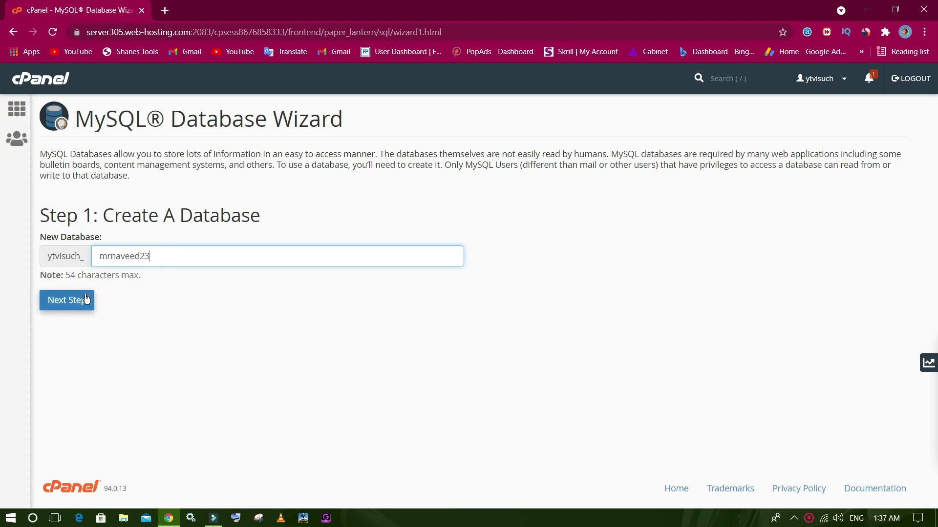
{"action": "left_click", "coordinate": [87, 298]}
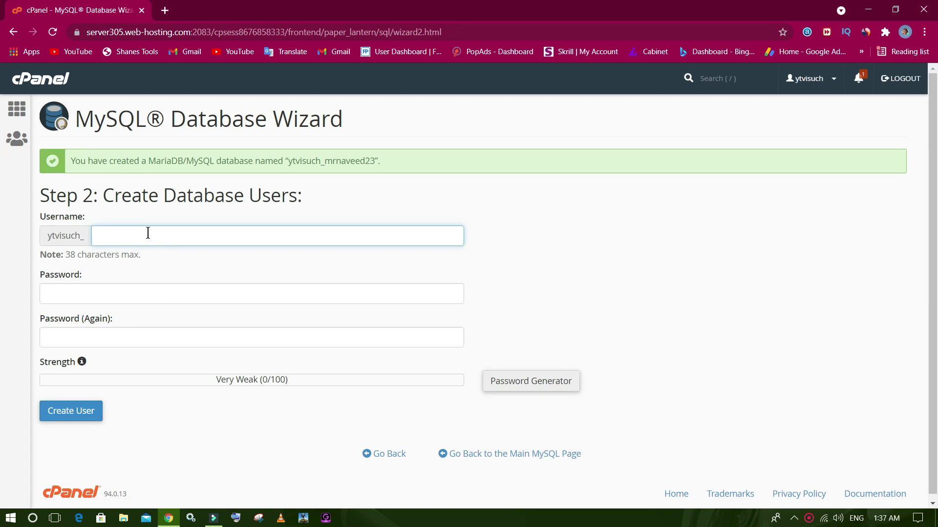
Create database user mrnaveed200 with a password entered and confirmed.
{"action": "type", "text": "mrnaveed"}
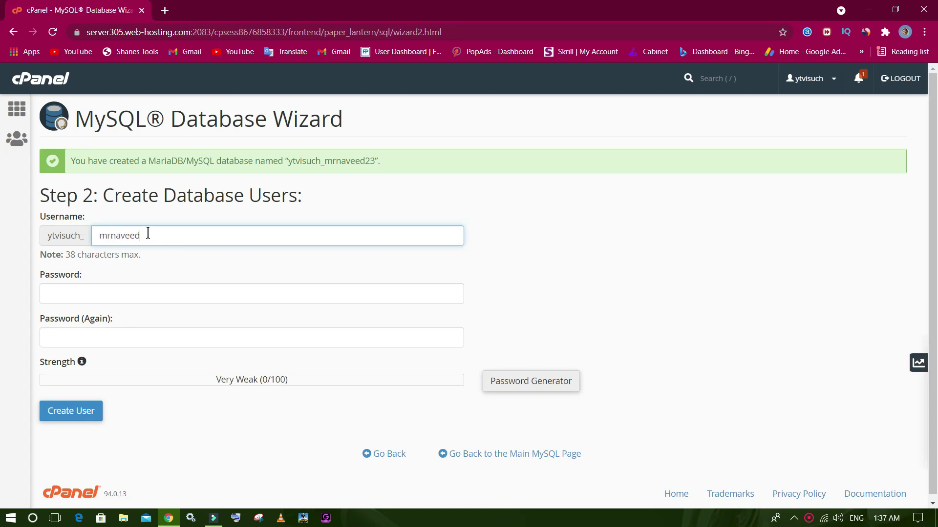
{"action": "type", "text": "2600"}
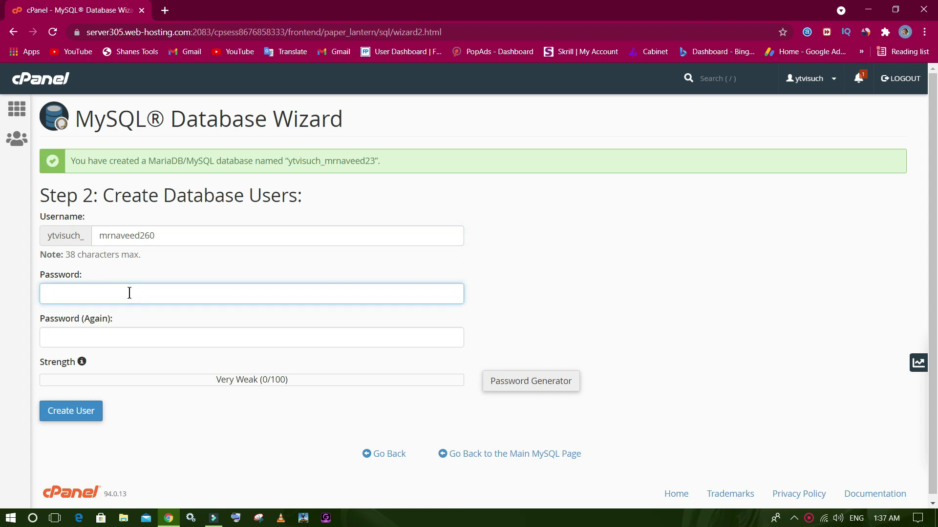
{"action": "type", "text": "•••••"}
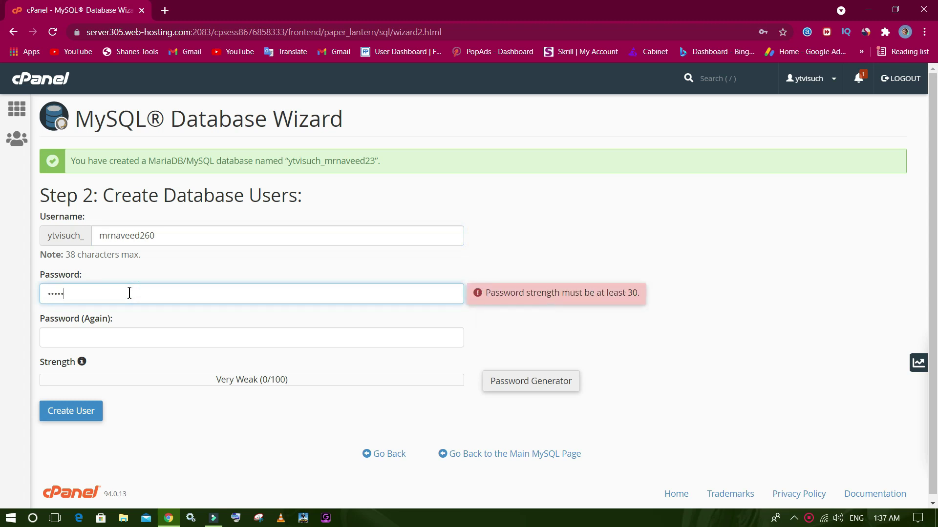
{"action": "type", "text": "•••"}
{"action": "left_click", "coordinate": [199, 342]}
{"action": "type", "text": "•"}
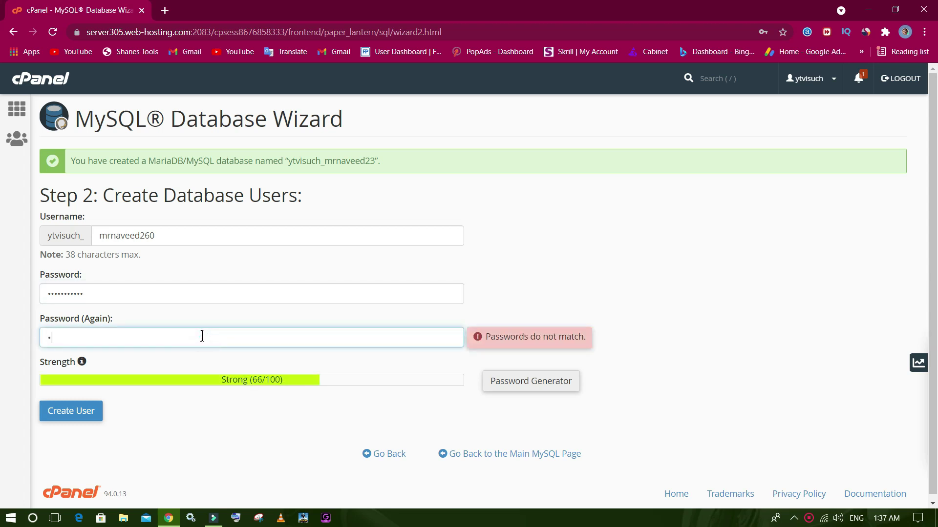
{"action": "type", "text": "••••••••••"}
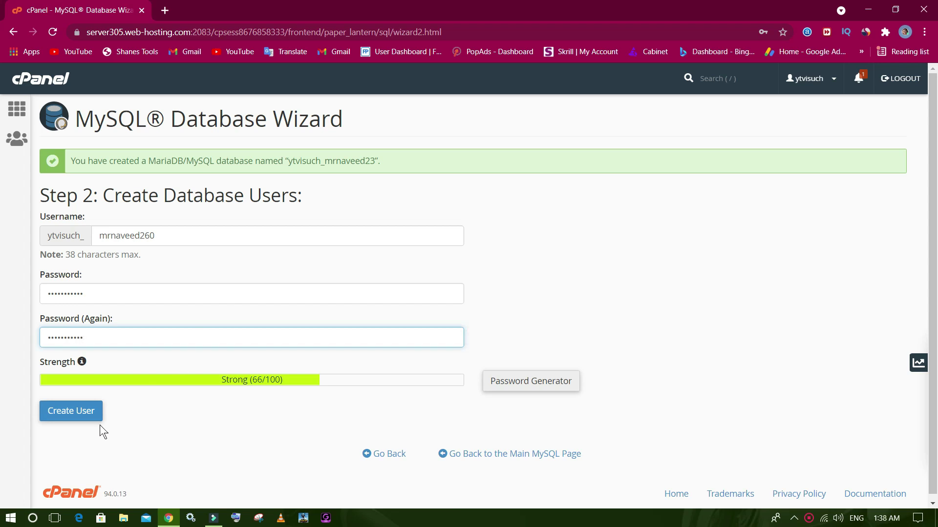
{"action": "left_click", "coordinate": [80, 414]}
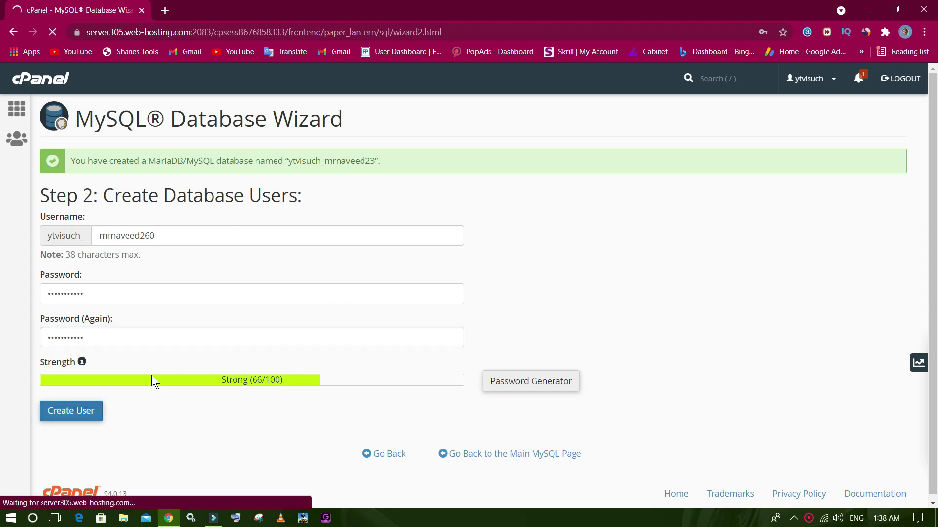
{"action": "scroll", "coordinate": [184, 264], "scroll_direction": "down", "scroll_amount": 2}
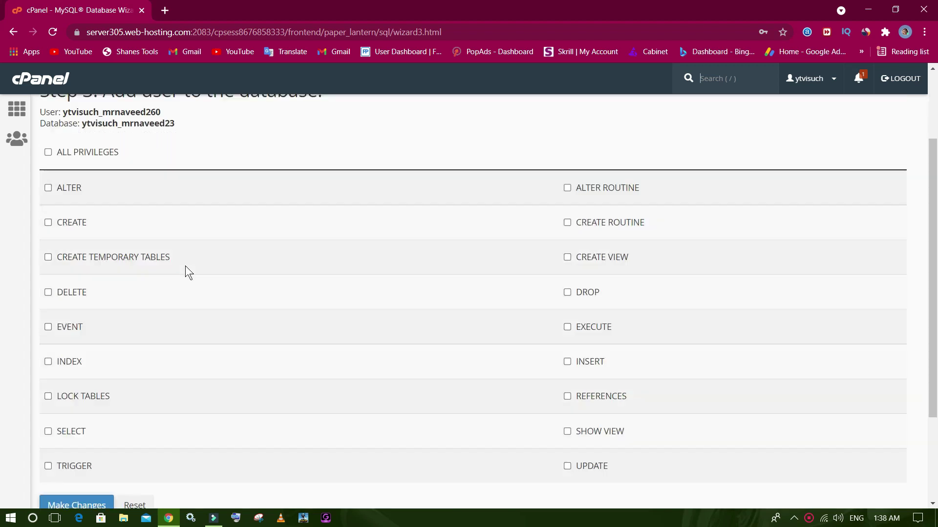
Add the new user to the new database and return to cPanel home.
{"action": "scroll", "coordinate": [185, 269], "scroll_direction": "down", "scroll_amount": 3}
{"action": "left_click", "coordinate": [83, 409]}
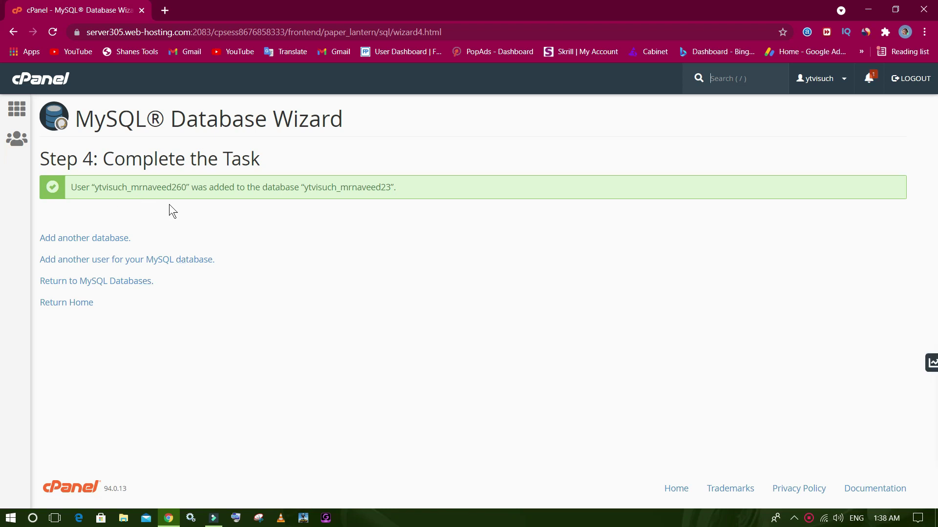
{"action": "left_click", "coordinate": [17, 111]}
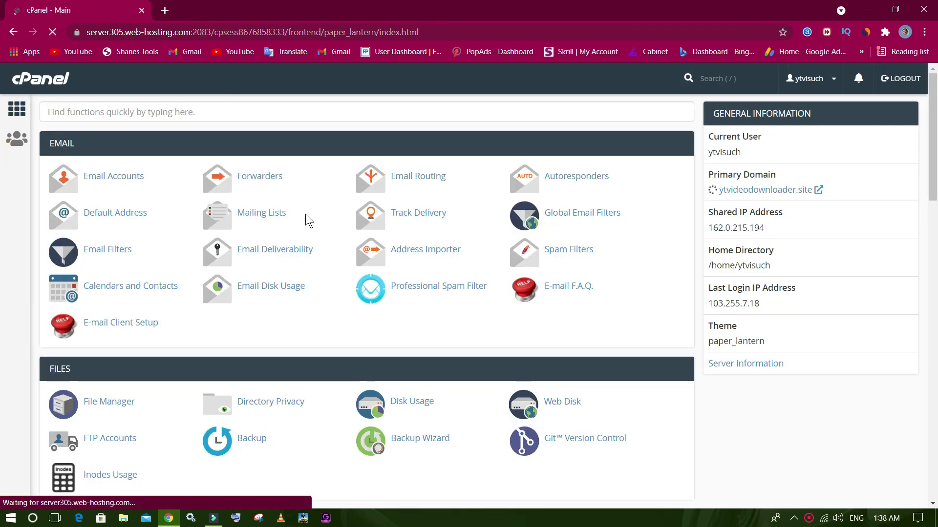
Reopen the MySQL Database Wizard, go back, and open the MySQL Databases management page.
{"action": "scroll", "coordinate": [306, 214], "scroll_direction": "down", "scroll_amount": 6}
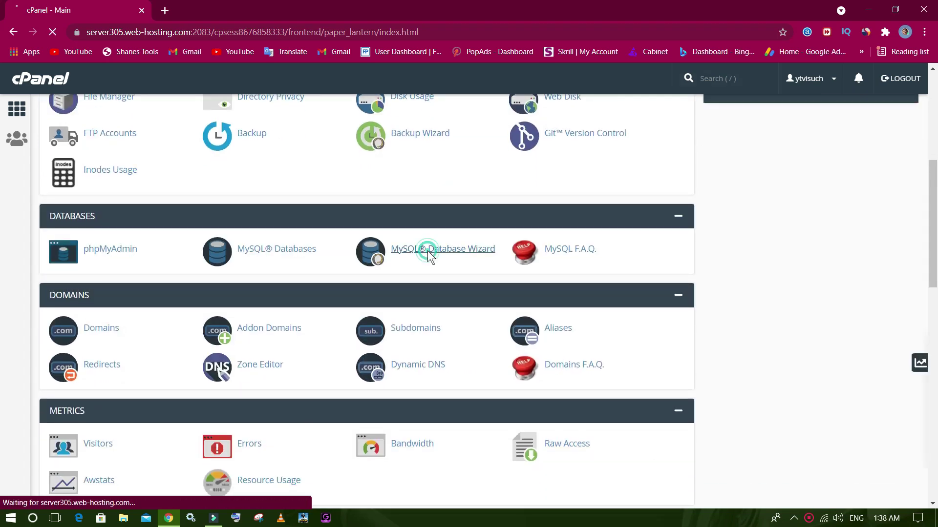
{"action": "left_click", "coordinate": [429, 255]}
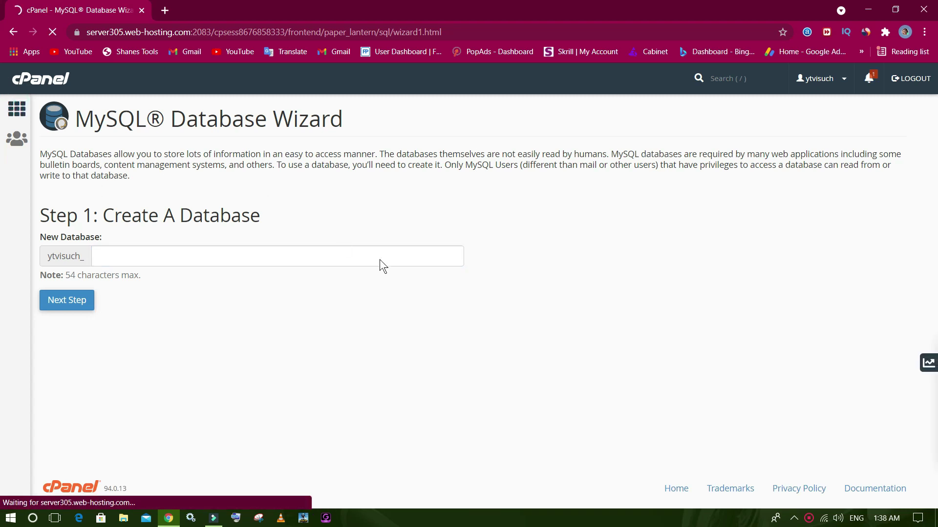
{"action": "key", "text": "alt+Left"}
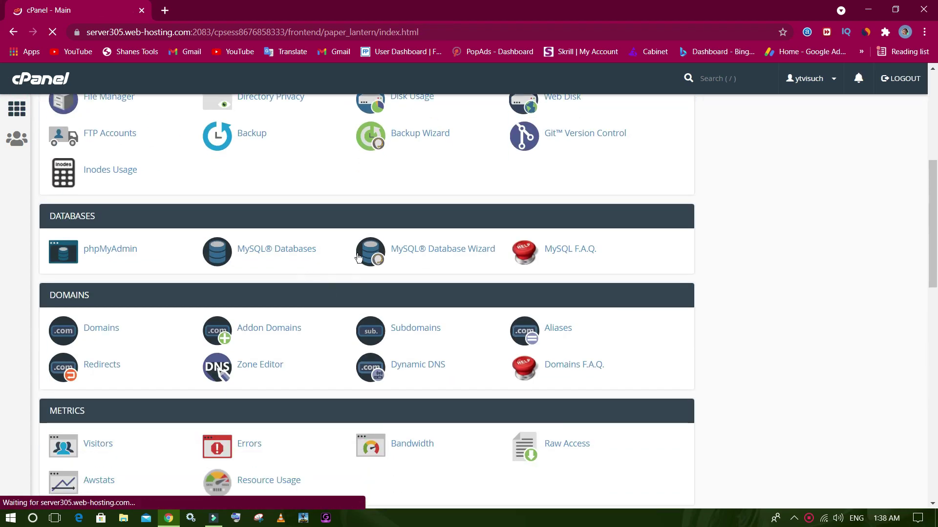
{"action": "left_click", "coordinate": [265, 257]}
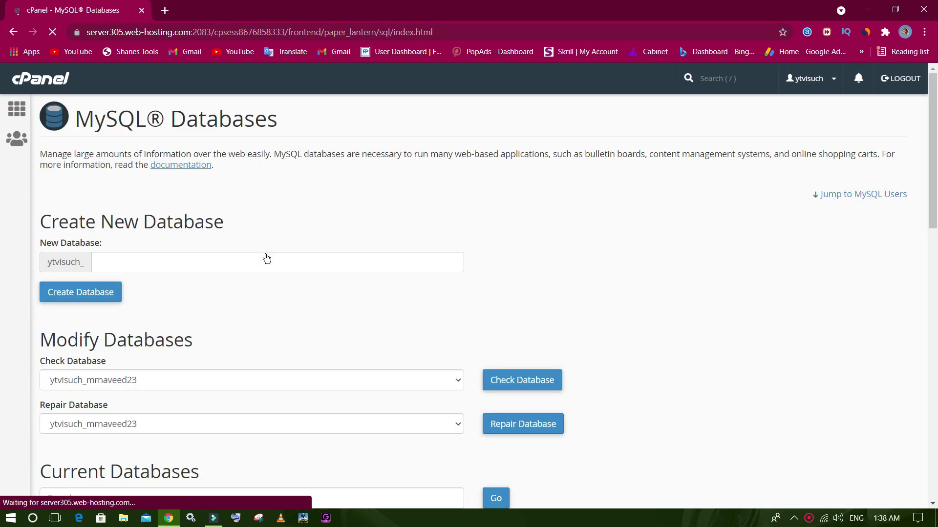
Delete the 4.06 KB ytvisuch_mrnaveed23 database, leaving only ytvisuch_naveed360 listed.
{"action": "scroll", "coordinate": [271, 288], "scroll_direction": "down", "scroll_amount": 5}
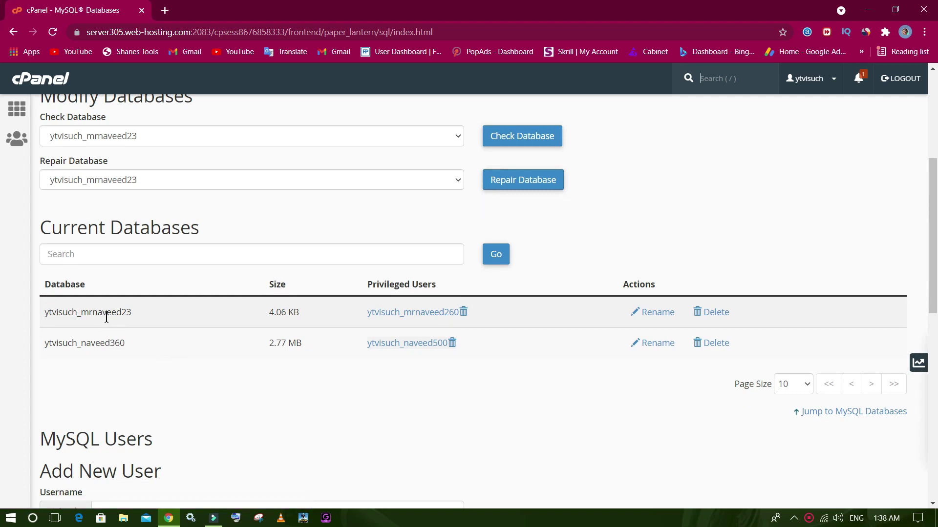
{"action": "left_click", "coordinate": [708, 315]}
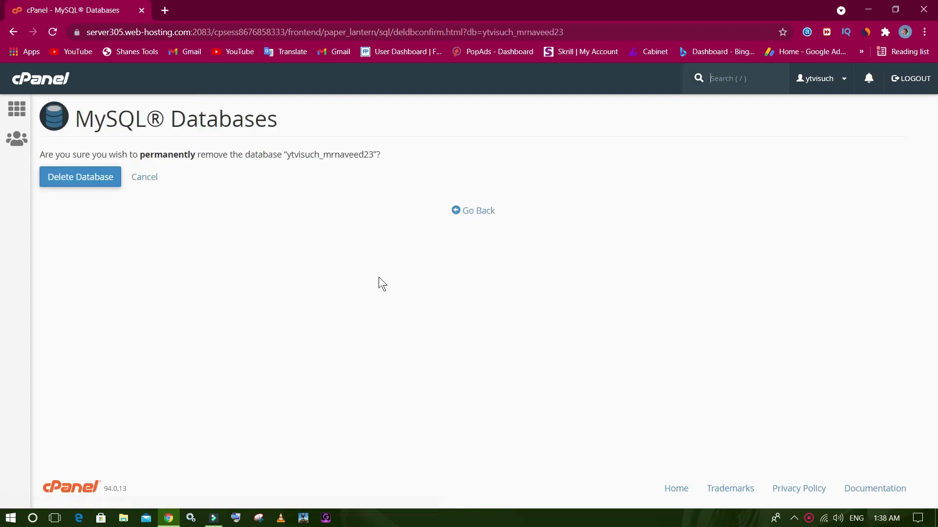
{"action": "left_click", "coordinate": [79, 178]}
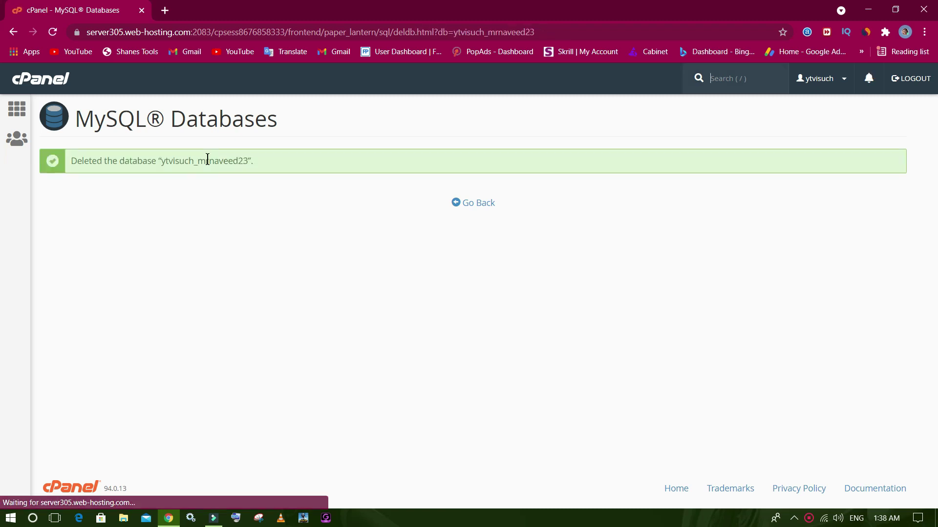
{"action": "left_click", "coordinate": [452, 204]}
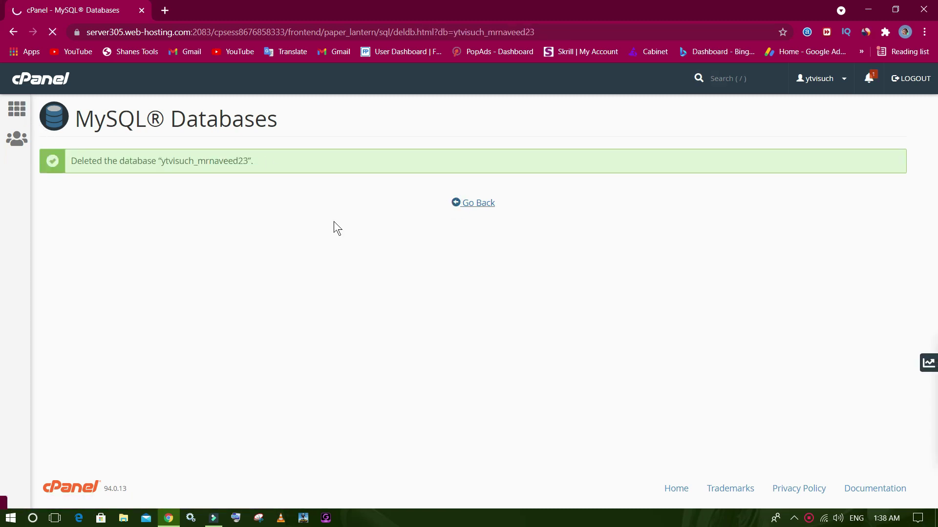
{"action": "scroll", "coordinate": [333, 221], "scroll_direction": "down", "scroll_amount": 5}
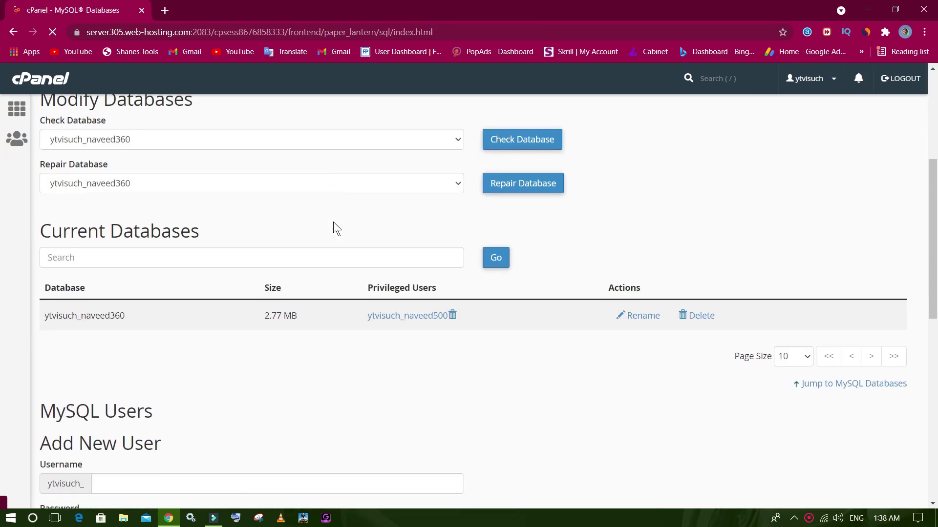
{"action": "scroll", "coordinate": [365, 213], "scroll_direction": "down", "scroll_amount": 9}
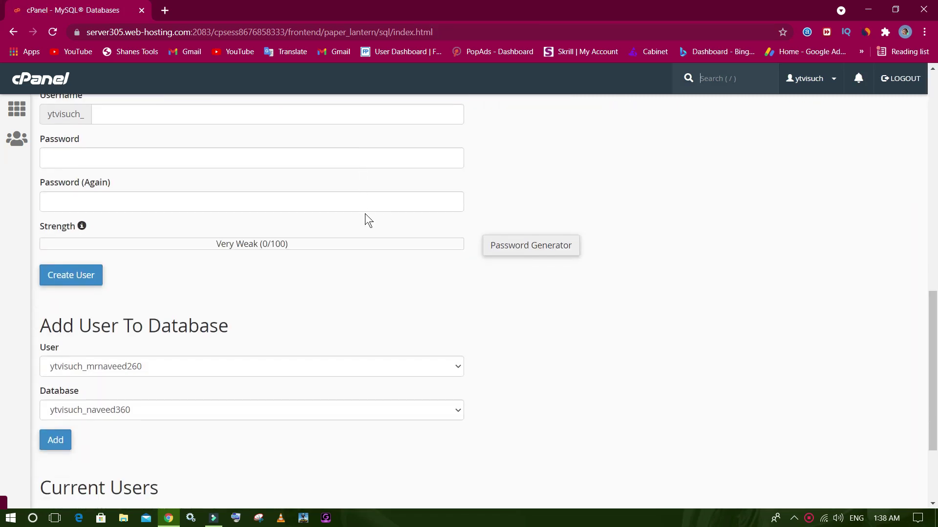
{"action": "scroll", "coordinate": [365, 213], "scroll_direction": "down", "scroll_amount": 2}
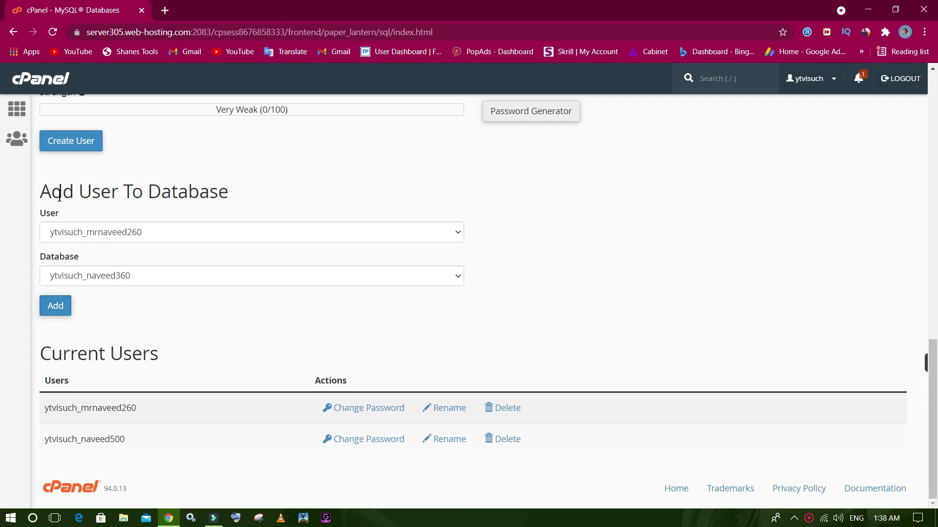
{"action": "left_click", "coordinate": [45, 192]}
{"action": "left_click_drag", "start_coordinate": [45, 191], "coordinate": [243, 196]}
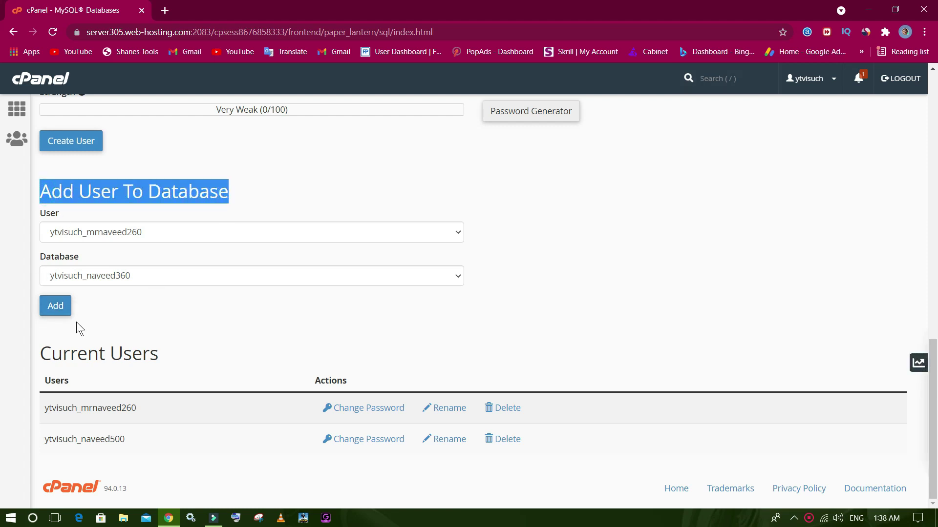
{"action": "left_click", "coordinate": [55, 306]}
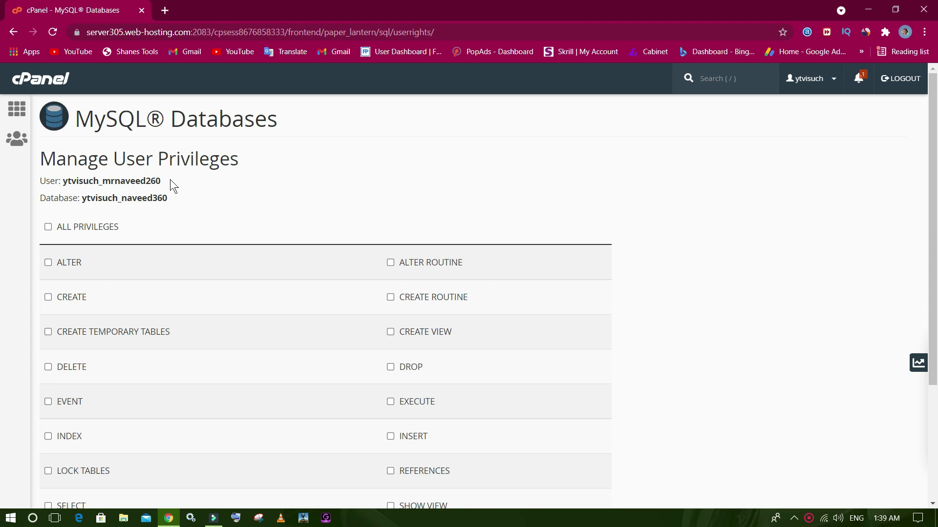
{"action": "scroll", "coordinate": [291, 240], "scroll_direction": "down", "scroll_amount": 3}
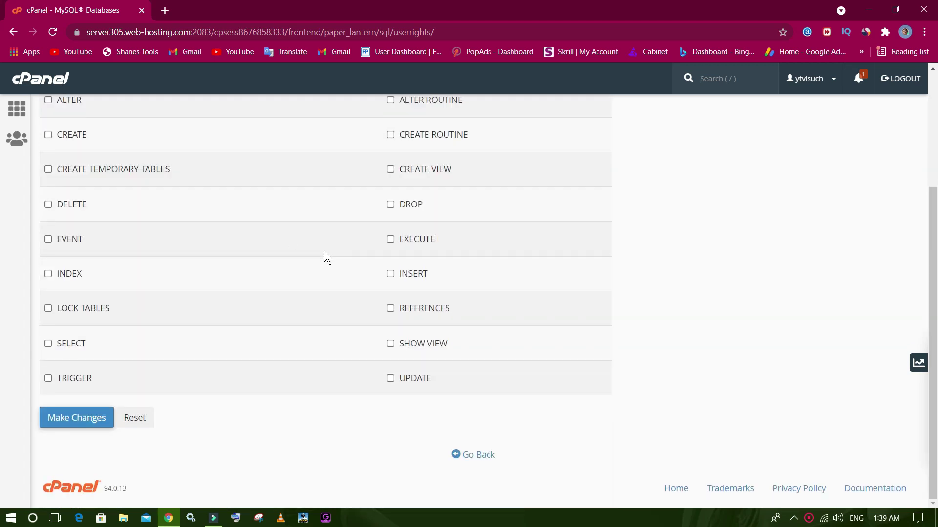
{"action": "left_click", "coordinate": [479, 455]}
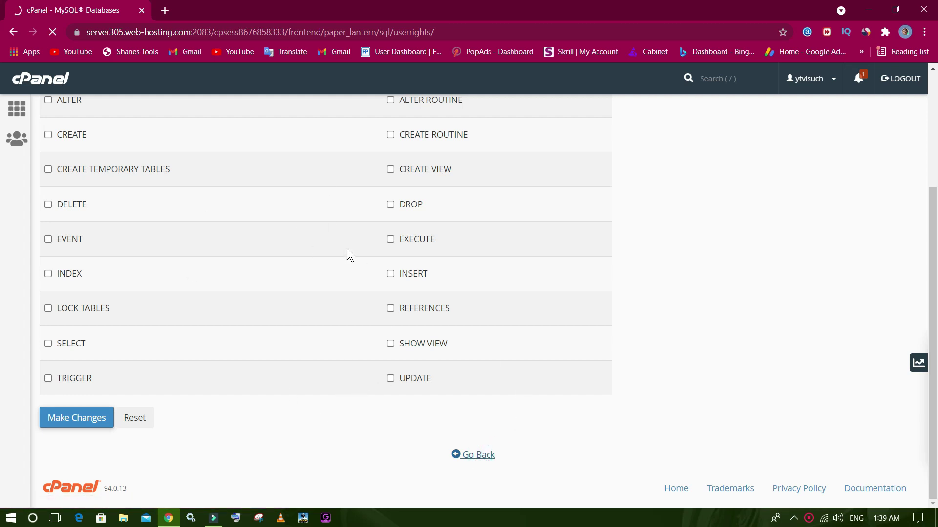
{"action": "scroll", "coordinate": [347, 248], "scroll_direction": "down", "scroll_amount": 5}
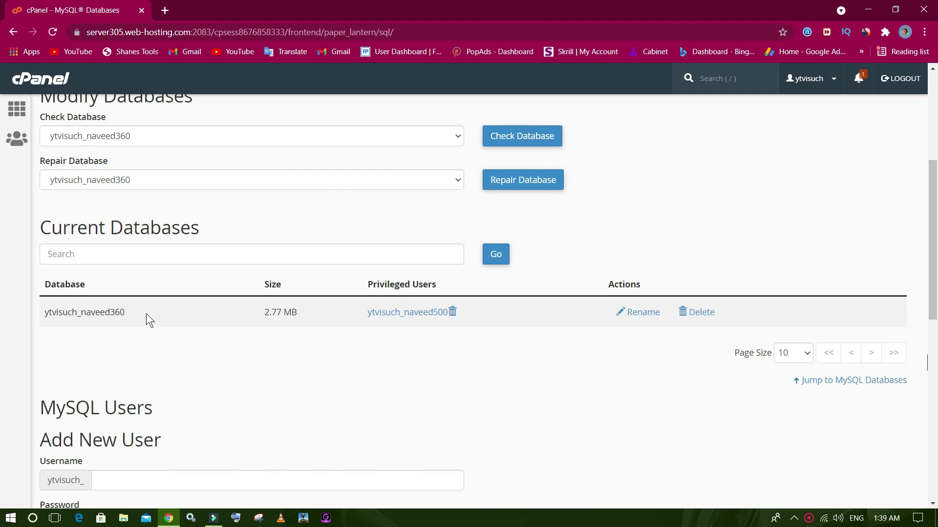
{"action": "scroll", "coordinate": [146, 313], "scroll_direction": "up", "scroll_amount": 5}
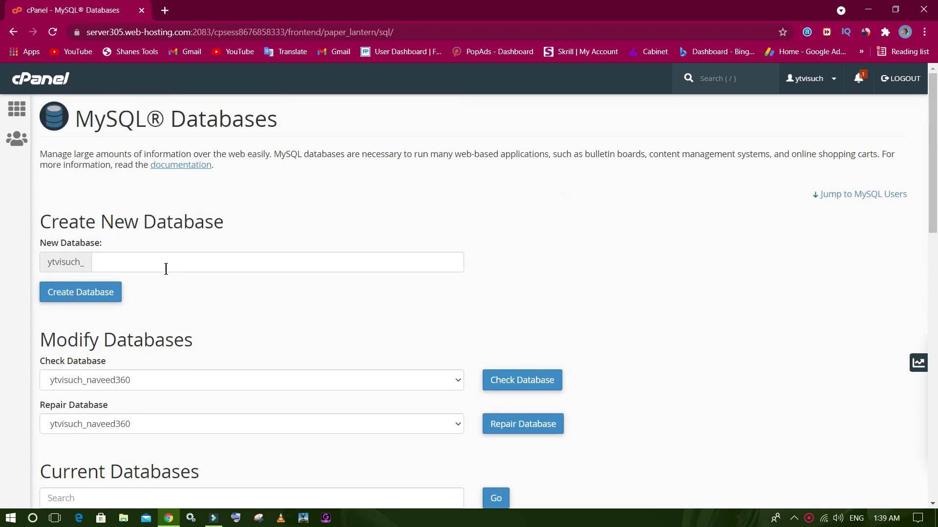
{"action": "scroll", "coordinate": [157, 324], "scroll_direction": "down", "scroll_amount": 5}
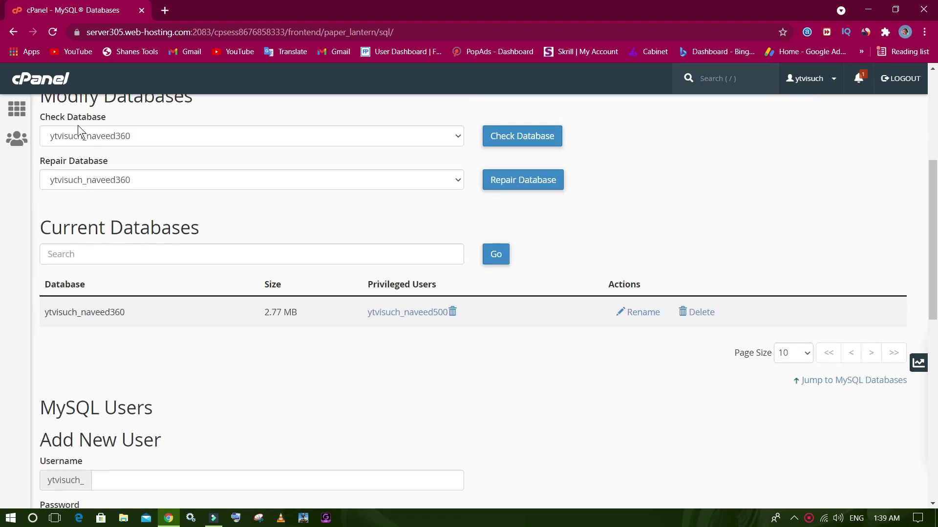
{"action": "double_click", "coordinate": [72, 117]}
{"action": "left_click", "coordinate": [131, 133]}
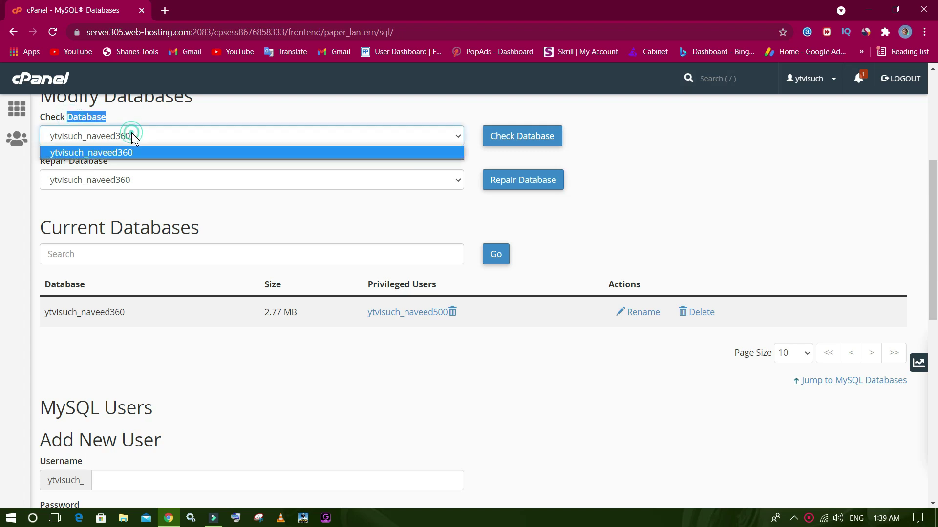
{"action": "double_click", "coordinate": [102, 291]}
{"action": "scroll", "coordinate": [111, 296], "scroll_direction": "down", "scroll_amount": 5}
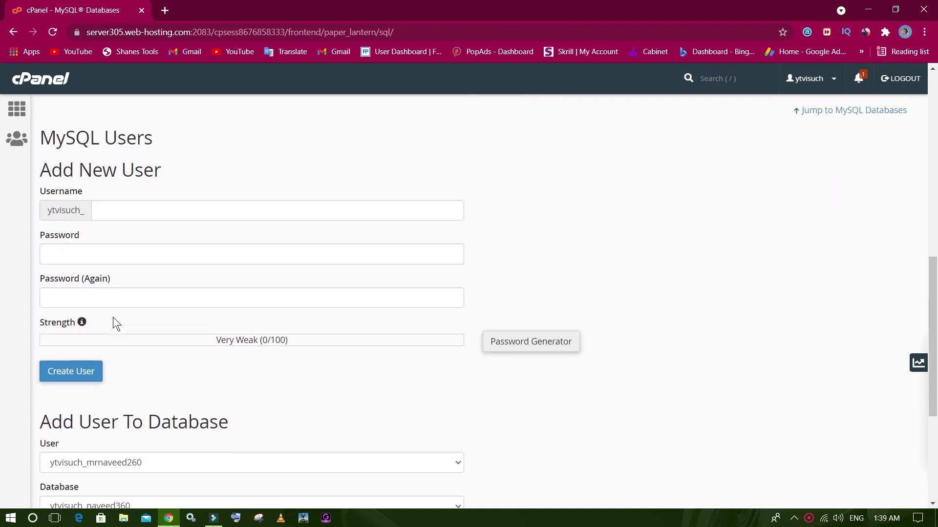
{"action": "scroll", "coordinate": [113, 322], "scroll_direction": "down", "scroll_amount": 4}
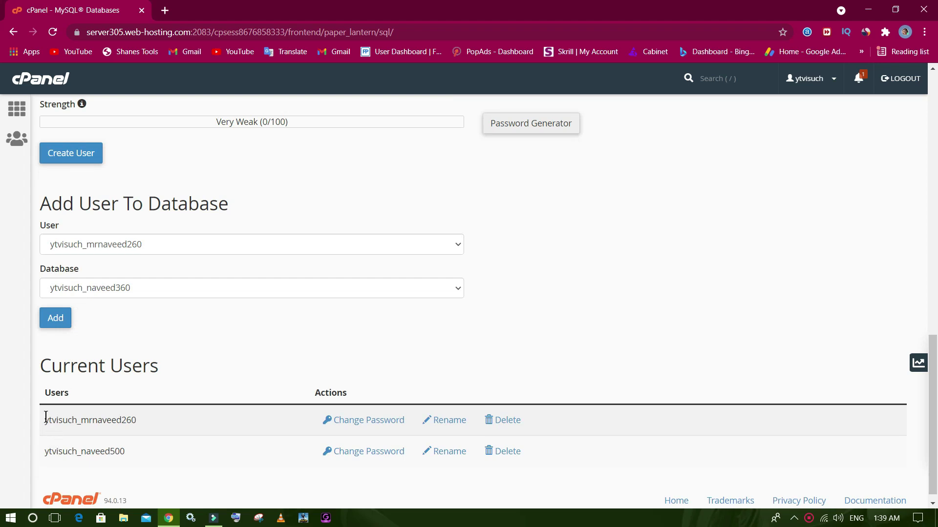
{"action": "left_click_drag", "start_coordinate": [51, 374], "coordinate": [171, 366]}
{"action": "left_click_drag", "start_coordinate": [140, 423], "coordinate": [41, 418]}
{"action": "scroll", "coordinate": [146, 253], "scroll_direction": "up", "scroll_amount": 15}
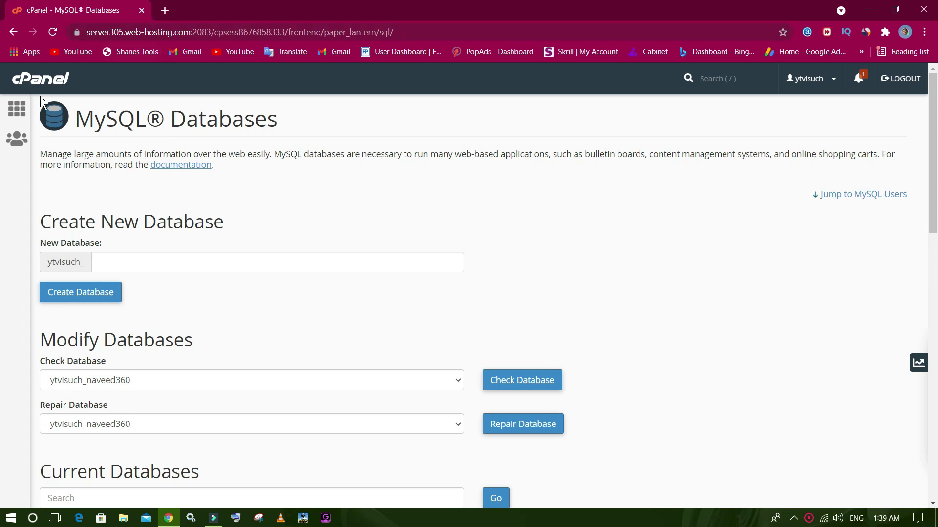
{"action": "left_click", "coordinate": [17, 108]}
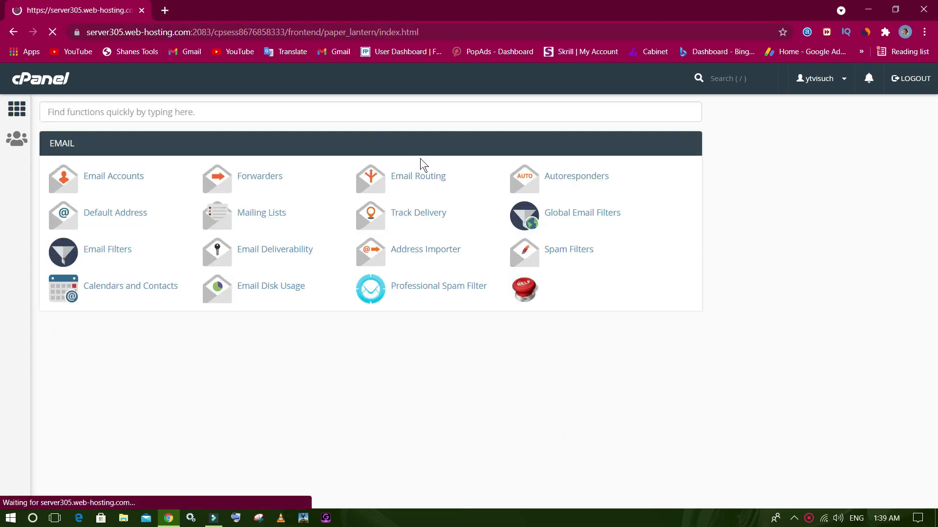
Open File Manager from the Files section to list the home directory, including public_html.
{"action": "scroll", "coordinate": [176, 391], "scroll_direction": "down", "scroll_amount": 5}
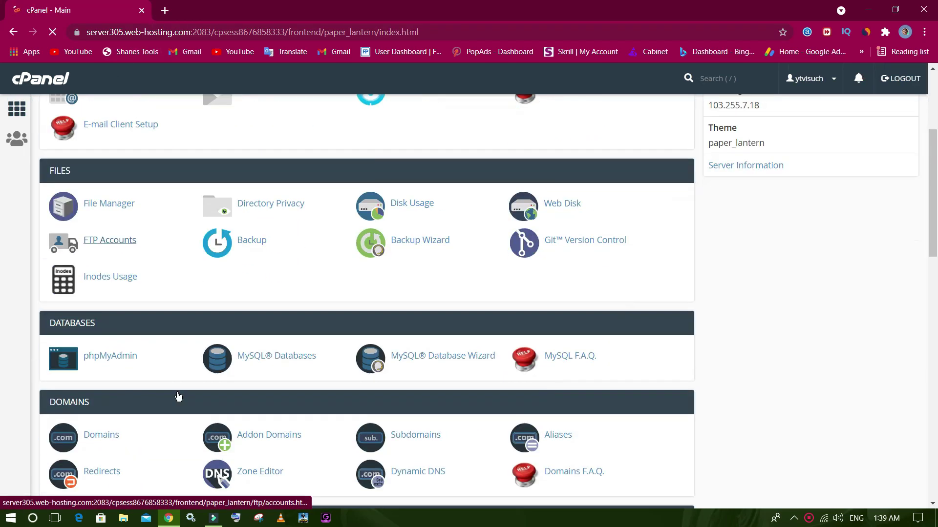
{"action": "left_click", "coordinate": [95, 159]}
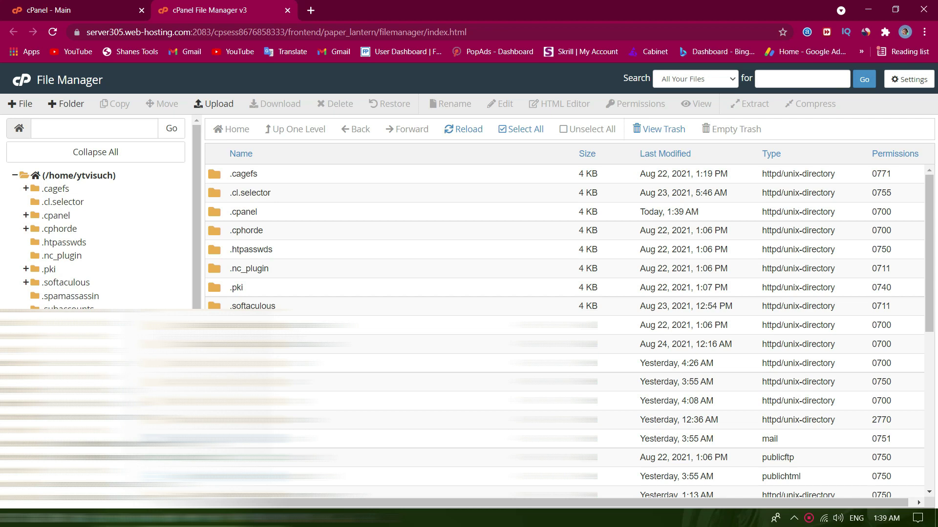
Confirm the opened folder is empty, then open a new browser tab and start typing the address.
{"action": "scroll", "coordinate": [235, 304], "scroll_direction": "down", "scroll_amount": 4}
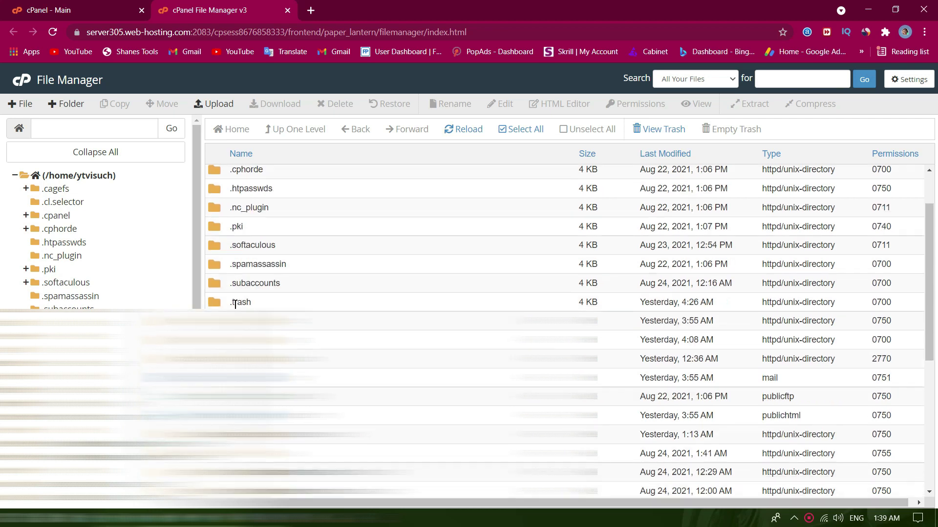
{"action": "scroll", "coordinate": [98, 215], "scroll_direction": "down", "scroll_amount": 1}
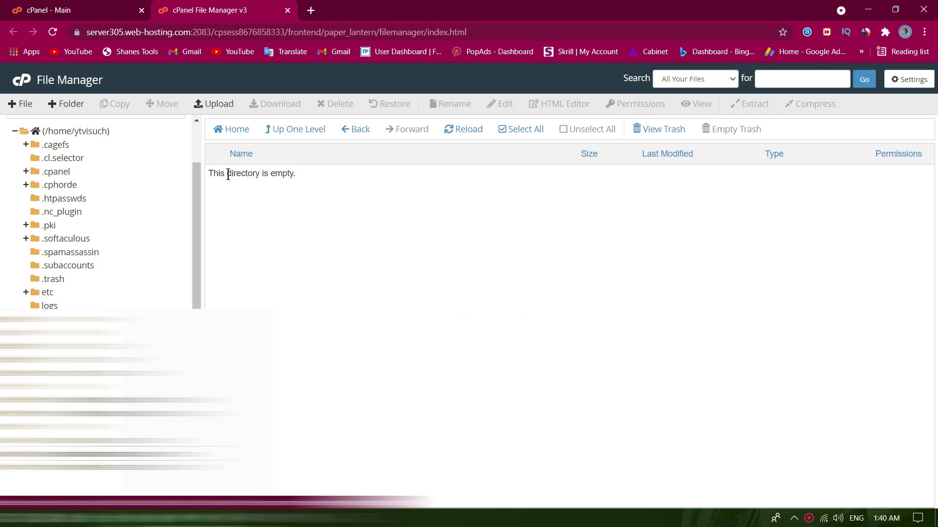
{"action": "left_click_drag", "start_coordinate": [212, 174], "coordinate": [308, 175]}
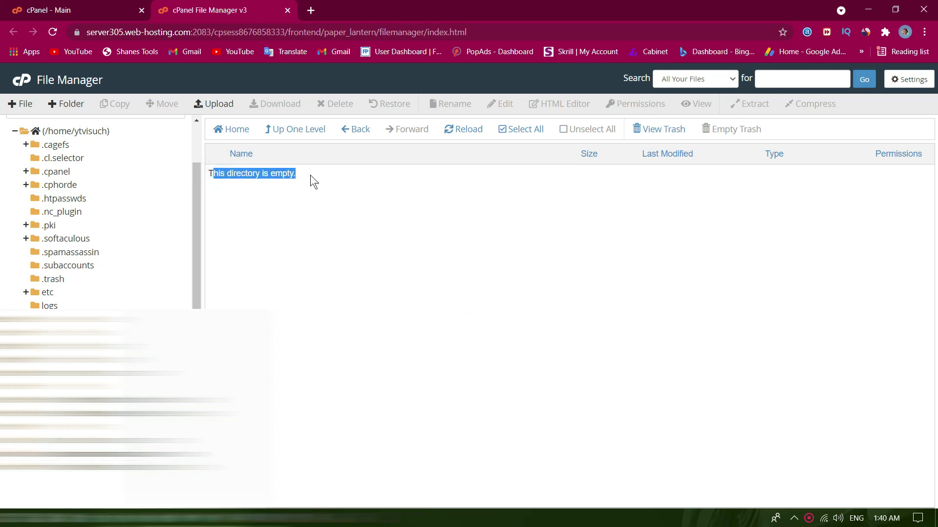
{"action": "left_click", "coordinate": [311, 11]}
{"action": "type", "text": "q"}
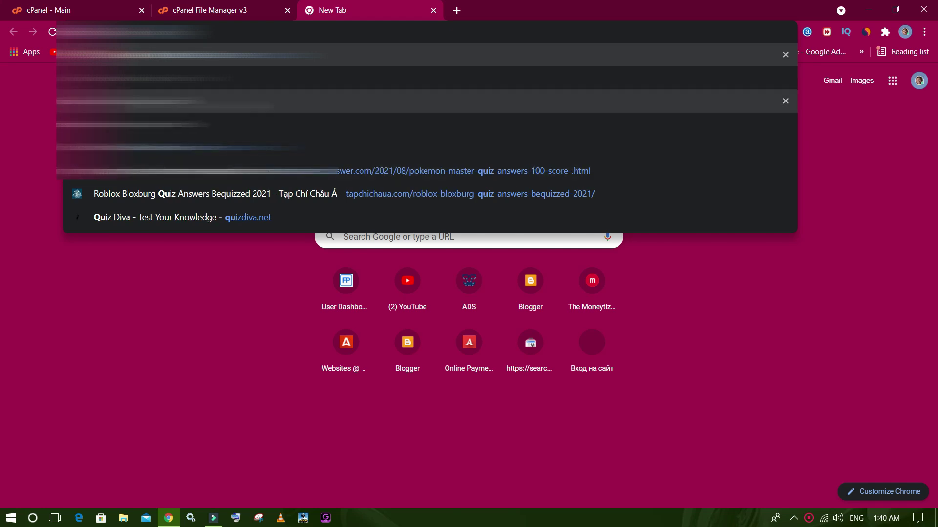
Load the domain in the new tab, see the bare 'Index of /' listing, and return to File Manager.
{"action": "key", "text": "Escape"}
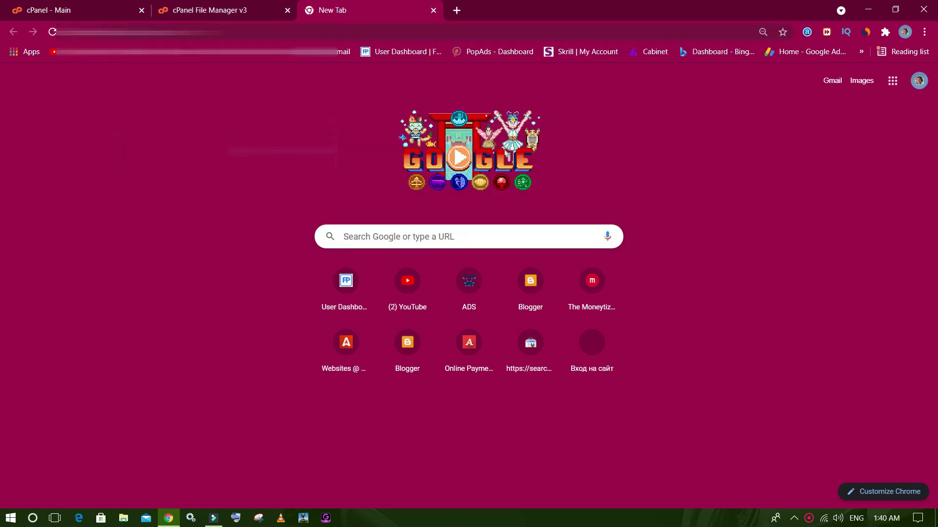
{"action": "key", "text": "Return"}
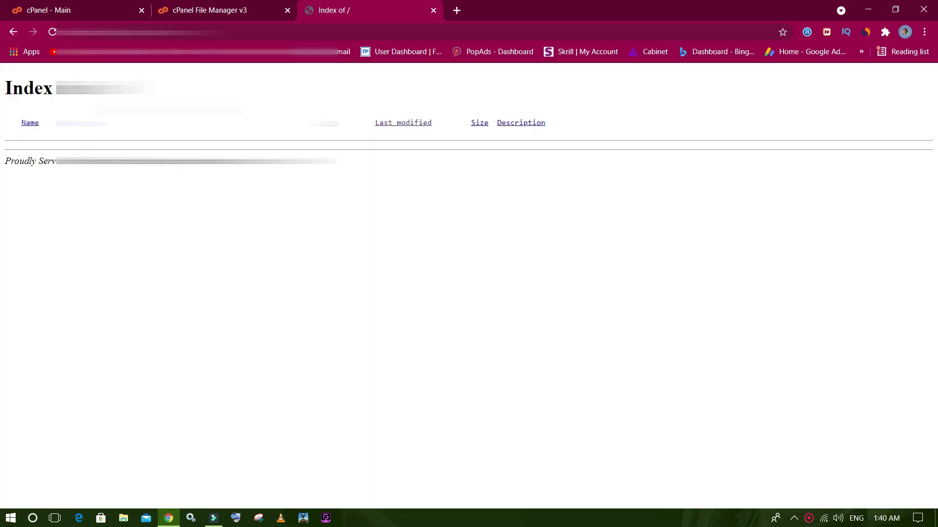
{"action": "triple_click", "coordinate": [28, 88]}
{"action": "left_click", "coordinate": [28, 88]}
{"action": "left_click", "coordinate": [213, 15]}
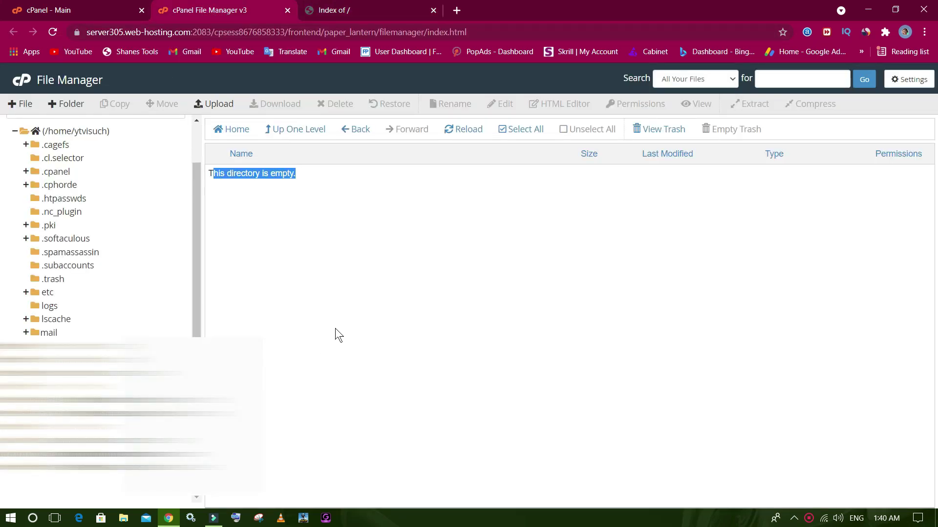
Open the File Upload page for the empty site folder and launch the file picker.
{"action": "left_click", "coordinate": [326, 9]}
{"action": "left_click", "coordinate": [243, 7]}
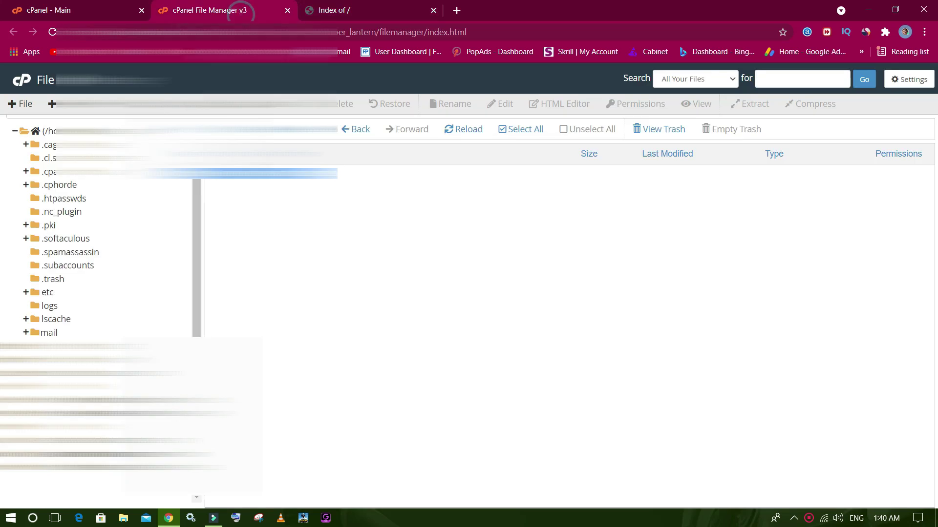
{"action": "left_click", "coordinate": [317, 241]}
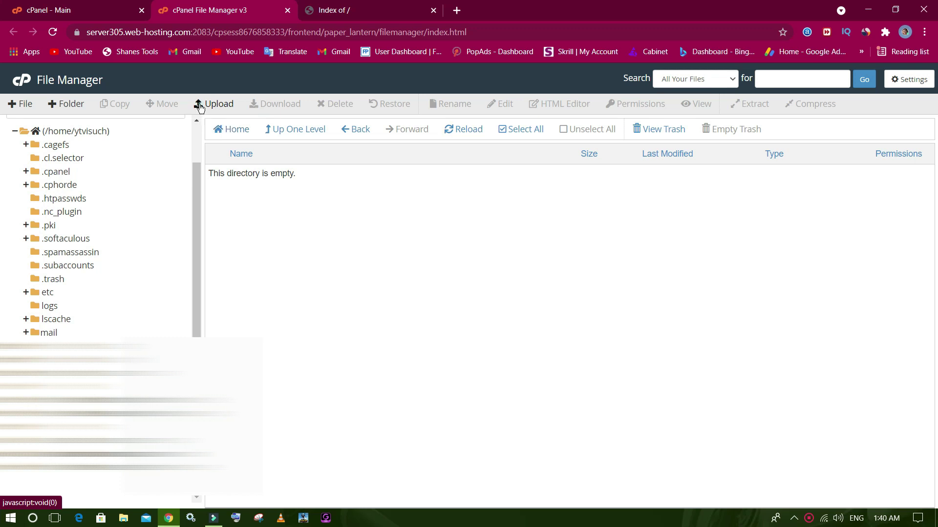
{"action": "left_click", "coordinate": [201, 105]}
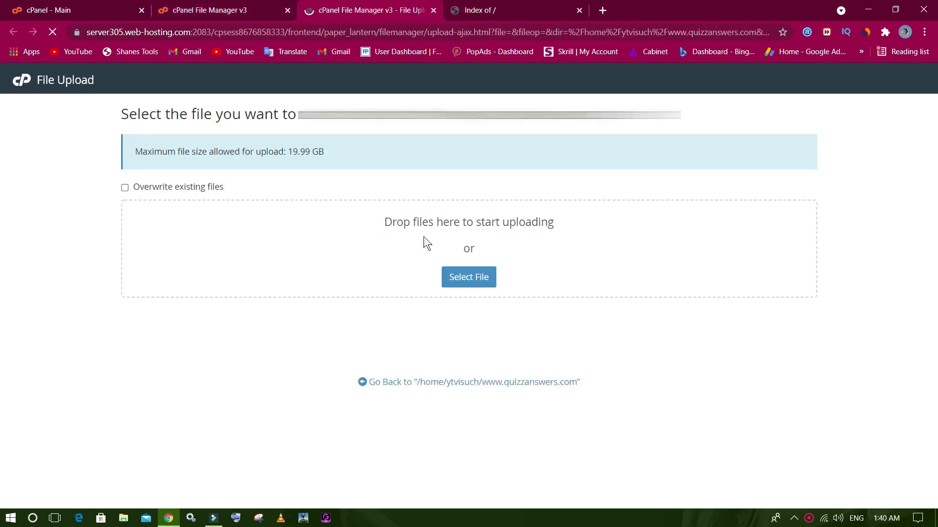
{"action": "left_click", "coordinate": [454, 275]}
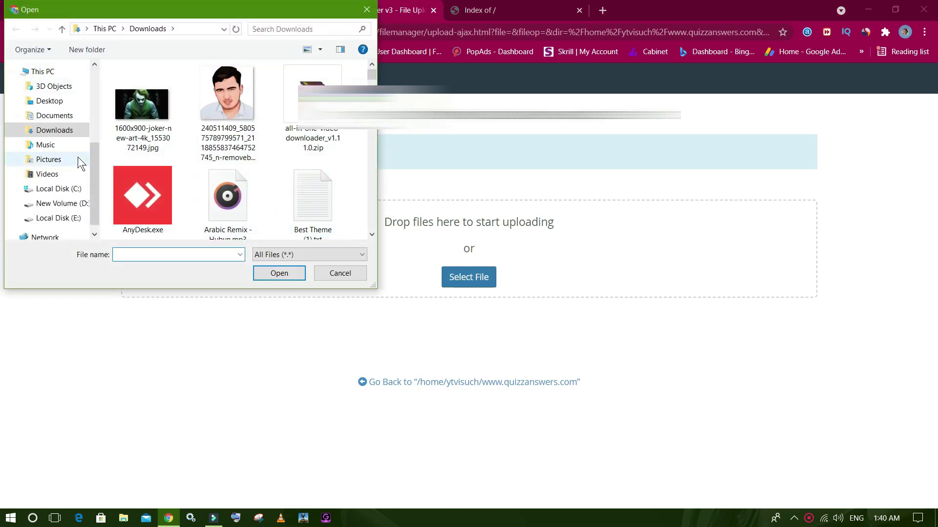
Choose vidclear-1.0.6.zip from Desktop > codecanyon > vidclear-main > Source Files for upload.
{"action": "left_click", "coordinate": [49, 101]}
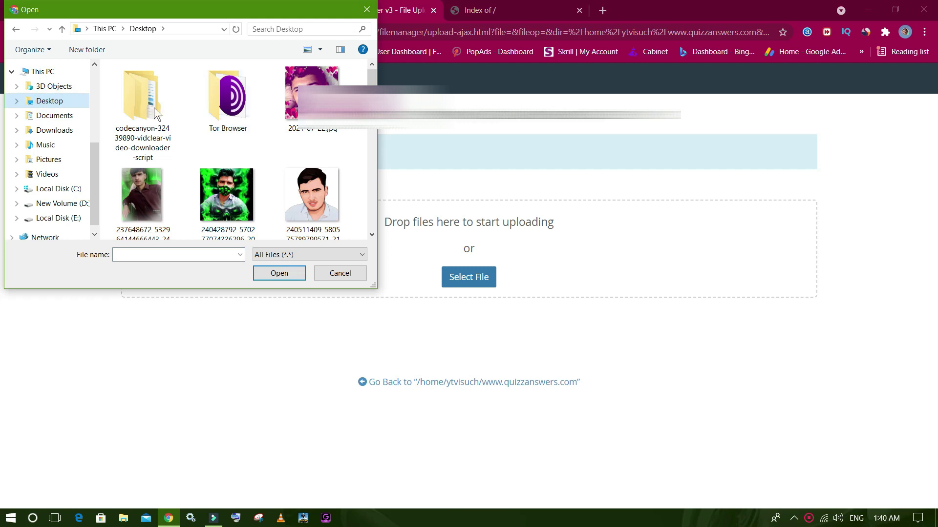
{"action": "double_click", "coordinate": [153, 107]}
{"action": "double_click", "coordinate": [149, 88]}
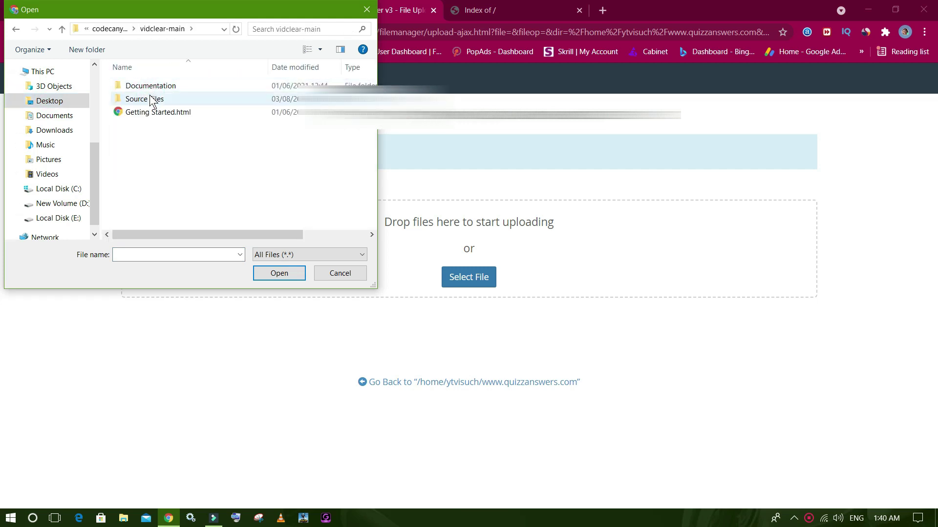
{"action": "double_click", "coordinate": [150, 99]}
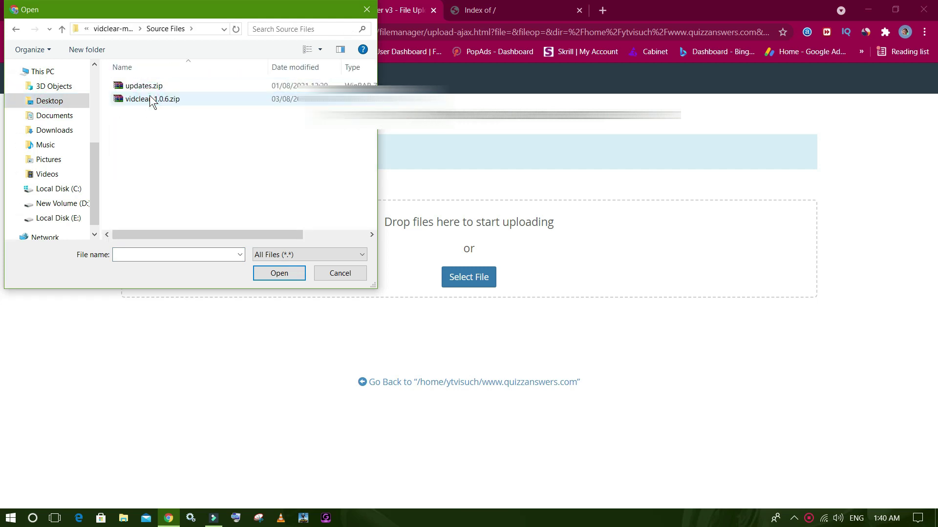
{"action": "double_click", "coordinate": [150, 98]}
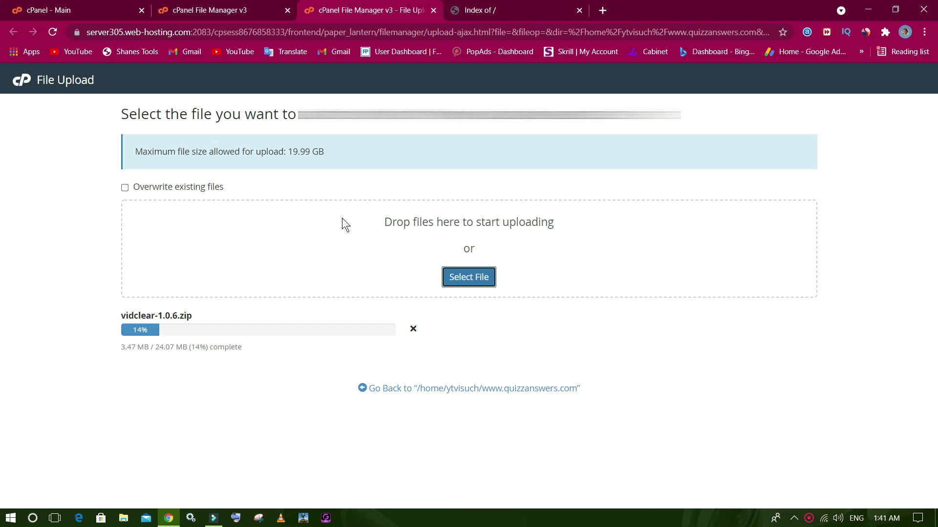
Leave the upload running and switch to the cPanel - Main dashboard tab.
{"action": "left_click", "coordinate": [255, 4]}
{"action": "left_click", "coordinate": [84, 4]}
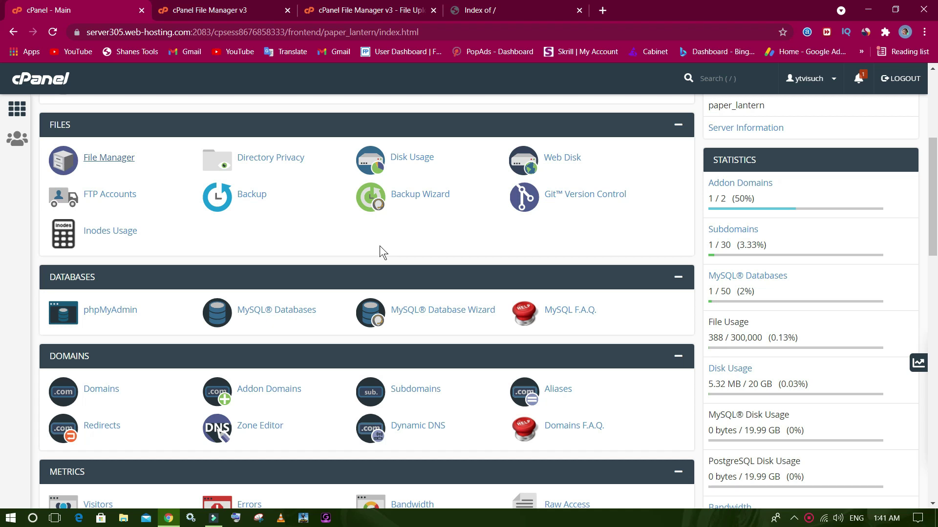
Check the 'Index of /' tab's security info, close that tab, and open MySQL® Databases.
{"action": "left_click", "coordinate": [470, 13]}
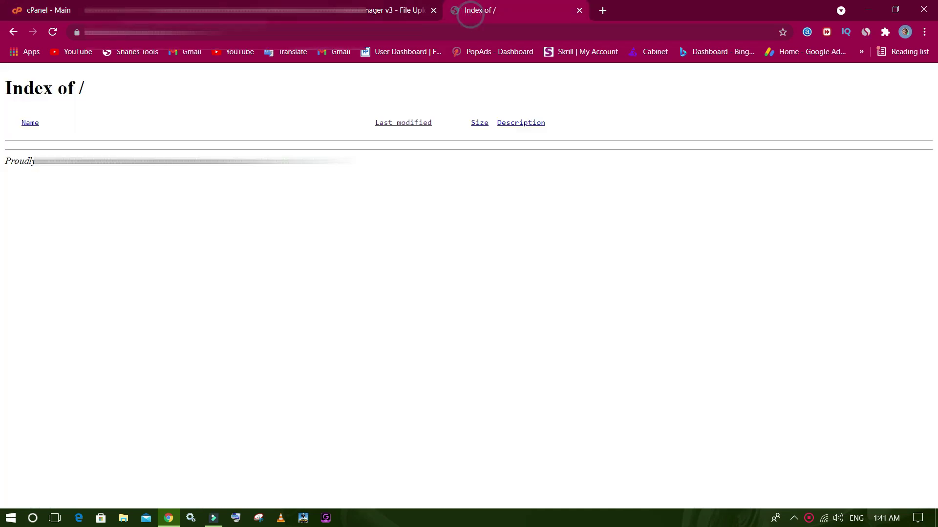
{"action": "left_click", "coordinate": [73, 32]}
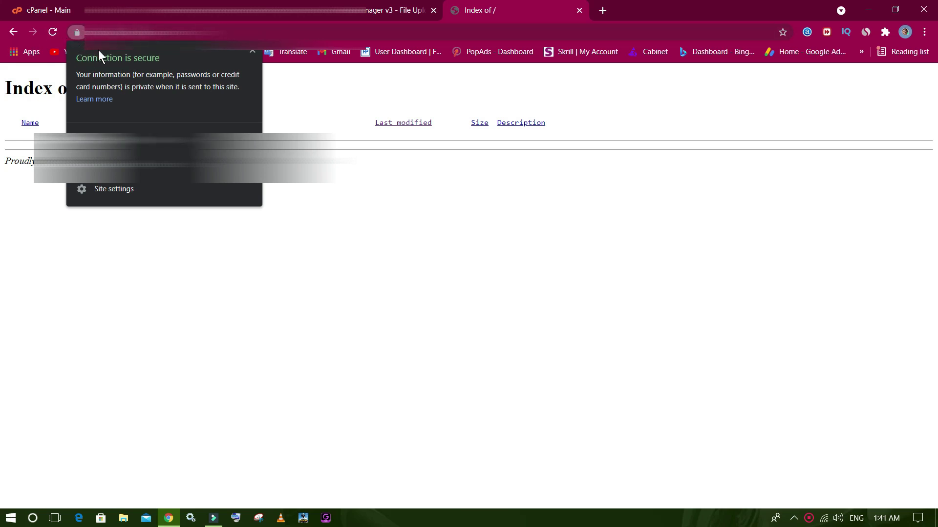
{"action": "left_click", "coordinate": [451, 254]}
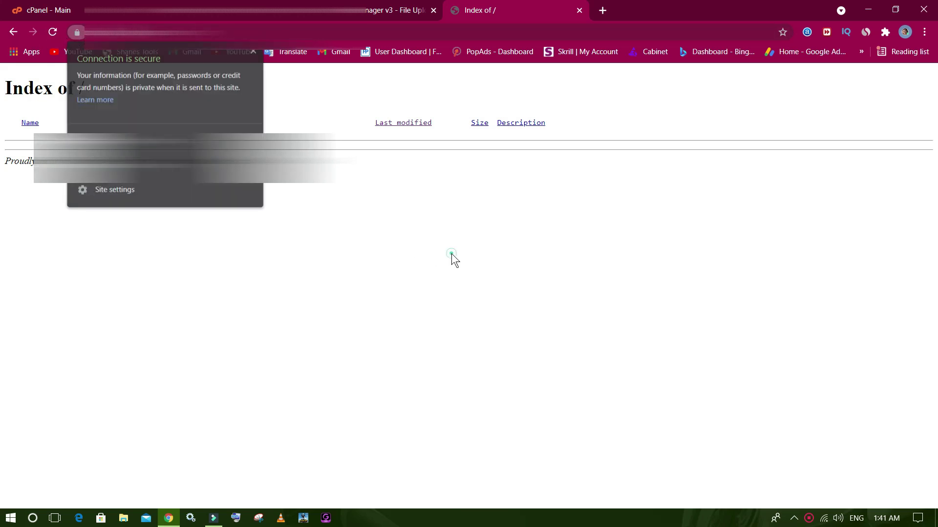
{"action": "left_click", "coordinate": [581, 11]}
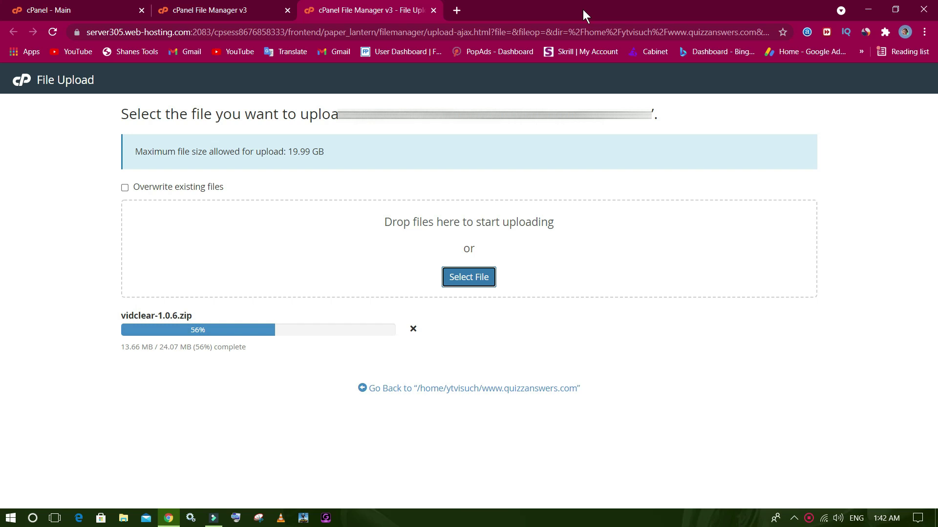
{"action": "left_click", "coordinate": [93, 2]}
{"action": "left_click", "coordinate": [253, 312]}
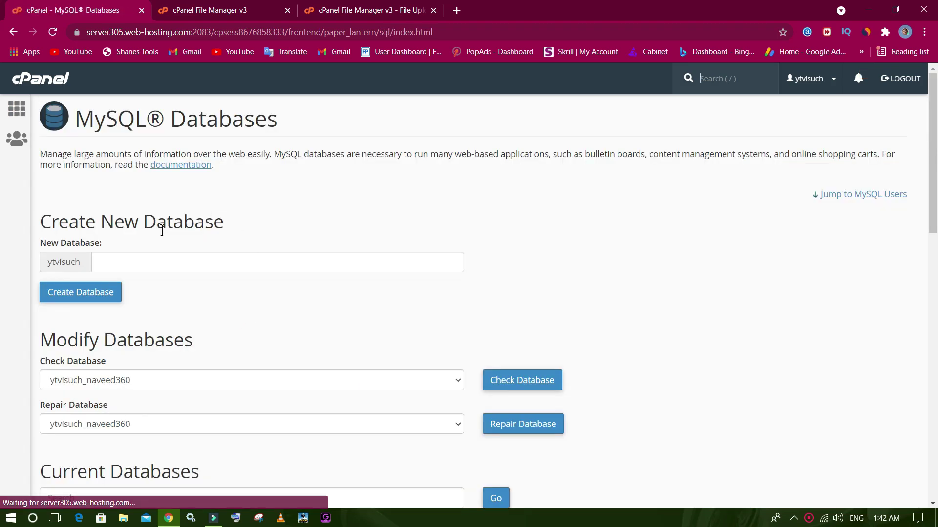
Review the existing databases, then delete the second MySQL user and confirm the deletion.
{"action": "scroll", "coordinate": [162, 230], "scroll_direction": "down", "scroll_amount": 4}
{"action": "scroll", "coordinate": [149, 263], "scroll_direction": "up", "scroll_amount": 1}
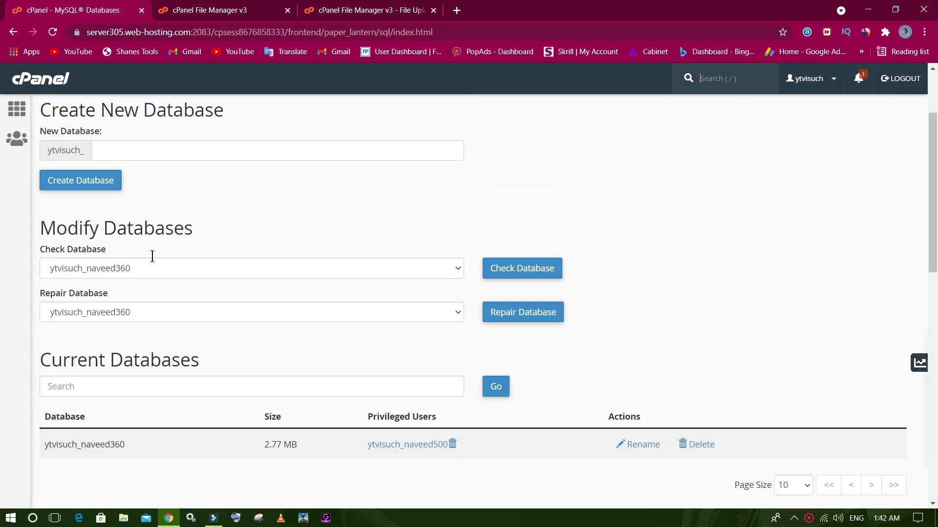
{"action": "scroll", "coordinate": [150, 257], "scroll_direction": "up", "scroll_amount": 2}
{"action": "scroll", "coordinate": [142, 266], "scroll_direction": "down", "scroll_amount": 2}
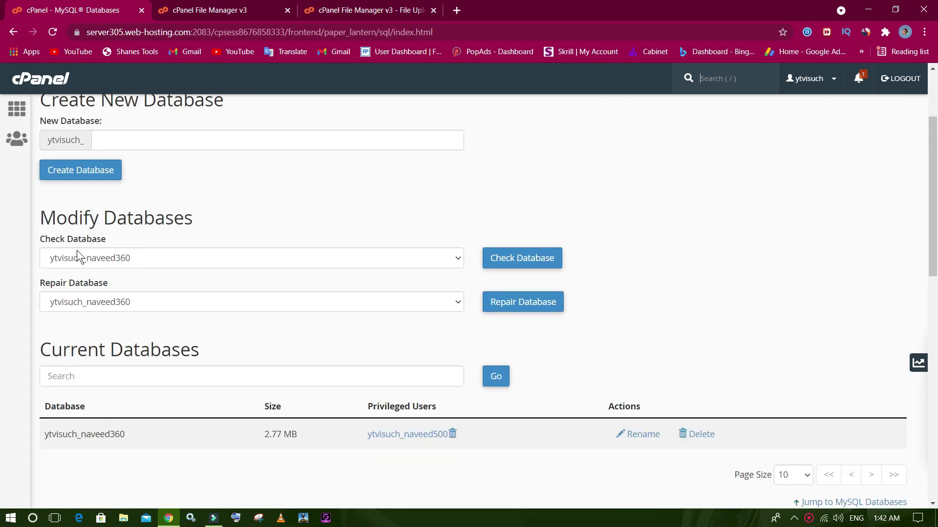
{"action": "left_click", "coordinate": [112, 258]}
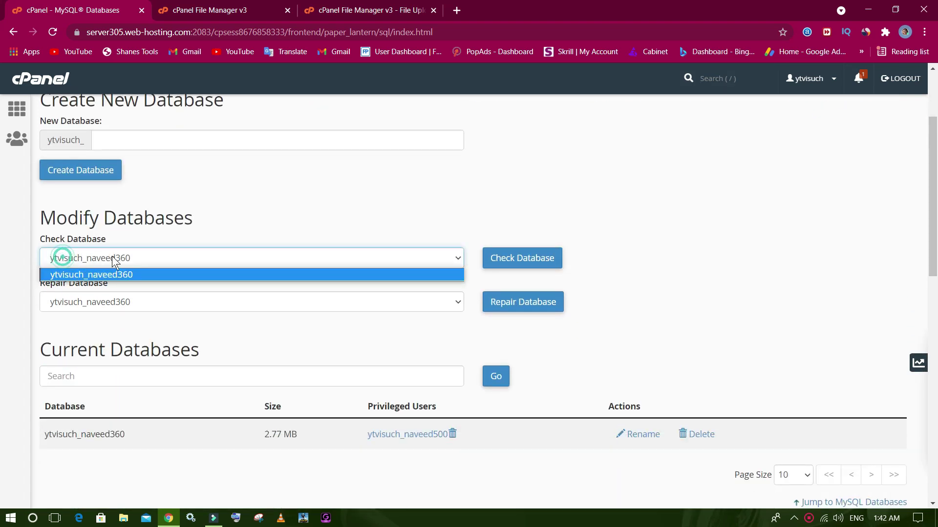
{"action": "scroll", "coordinate": [188, 281], "scroll_direction": "down", "scroll_amount": 6}
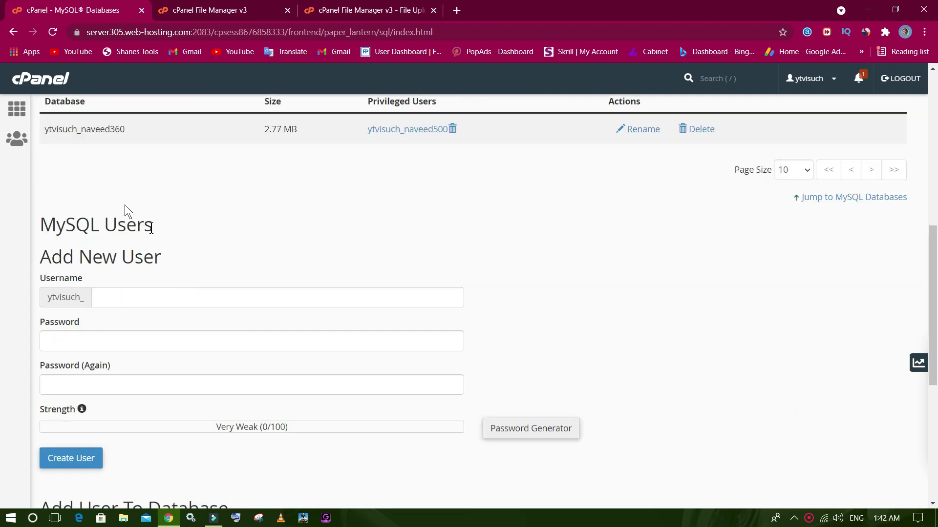
{"action": "left_click_drag", "start_coordinate": [41, 136], "coordinate": [130, 137]}
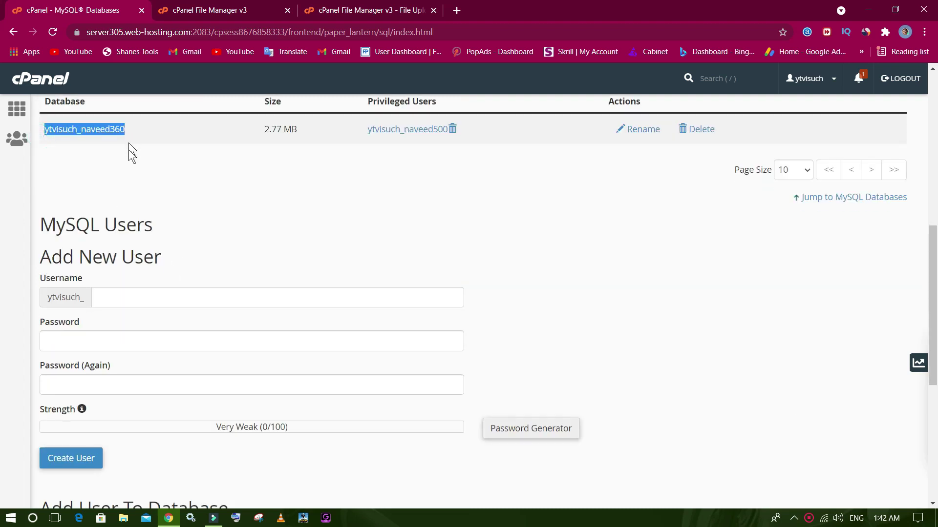
{"action": "scroll", "coordinate": [137, 216], "scroll_direction": "down", "scroll_amount": 6}
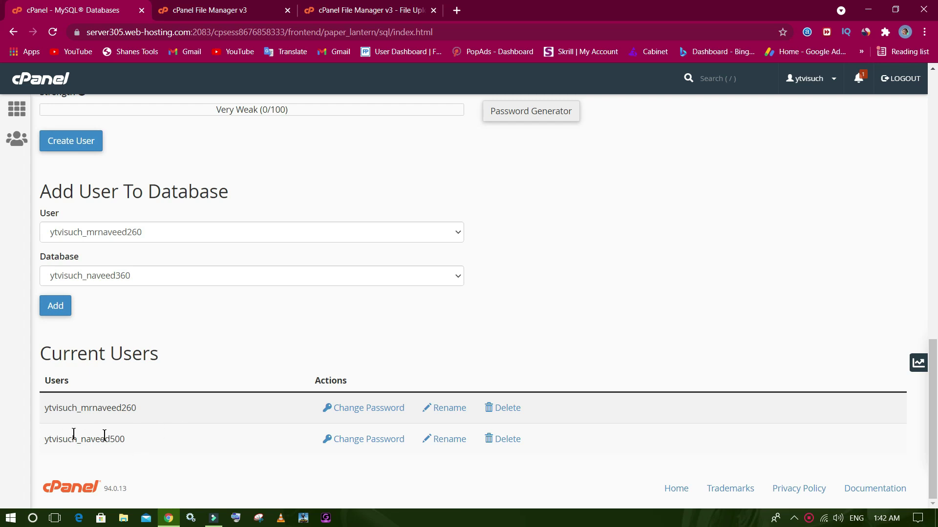
{"action": "left_click", "coordinate": [505, 438]}
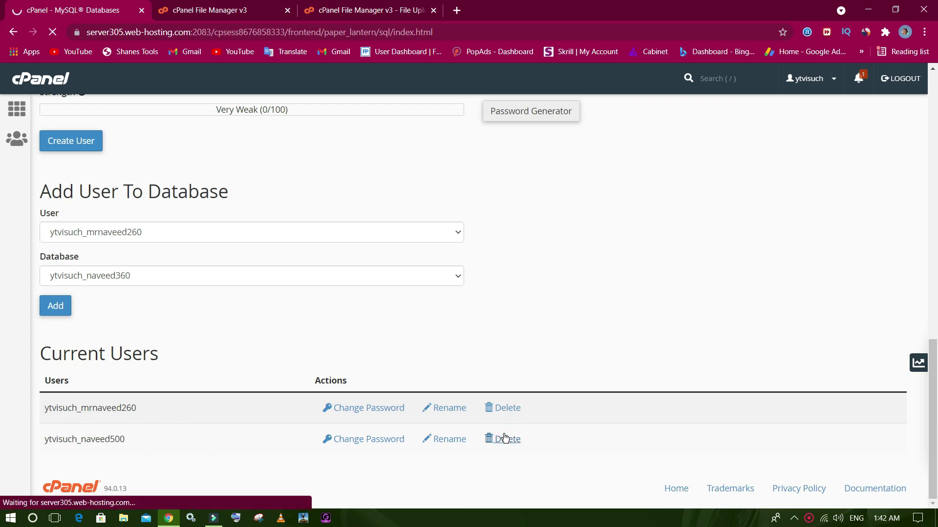
{"action": "left_click", "coordinate": [64, 202]}
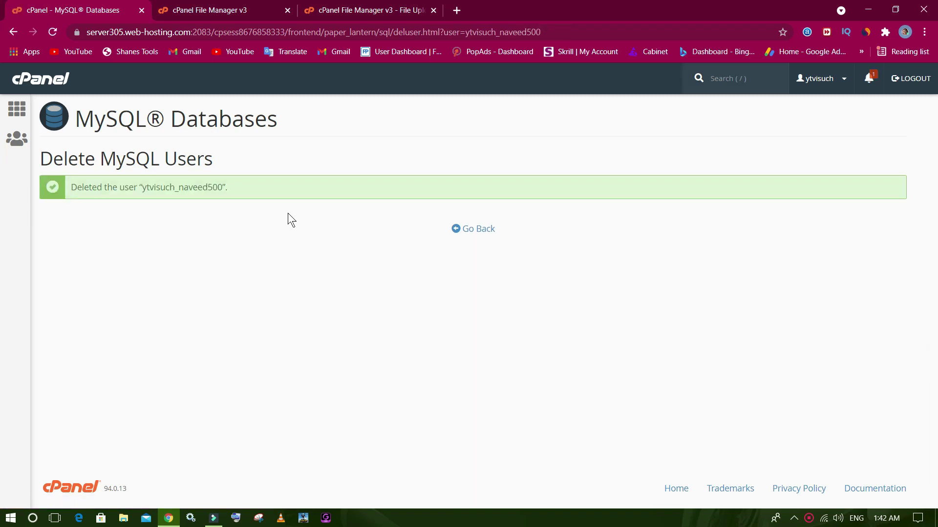
Delete the old existing database, confirm, and go back to the MySQL Databases user list.
{"action": "left_click", "coordinate": [483, 229]}
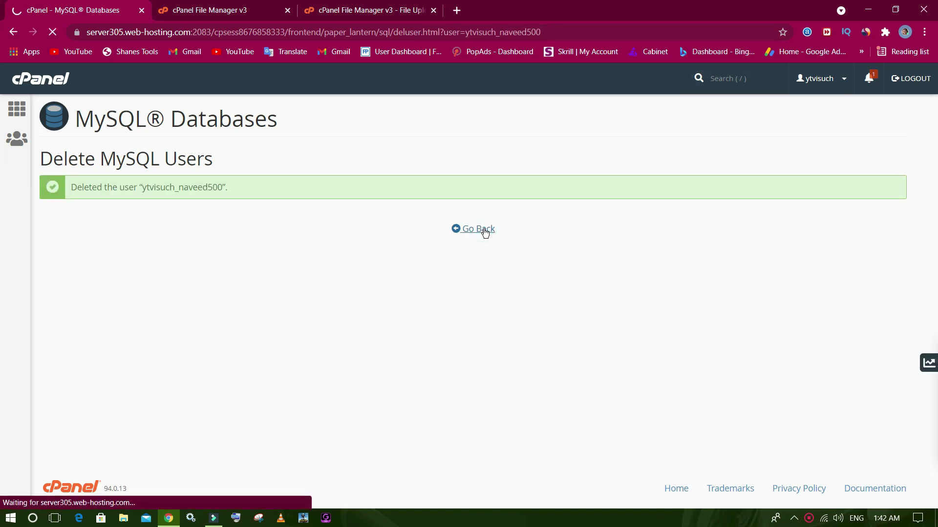
{"action": "scroll", "coordinate": [384, 266], "scroll_direction": "down", "scroll_amount": 5}
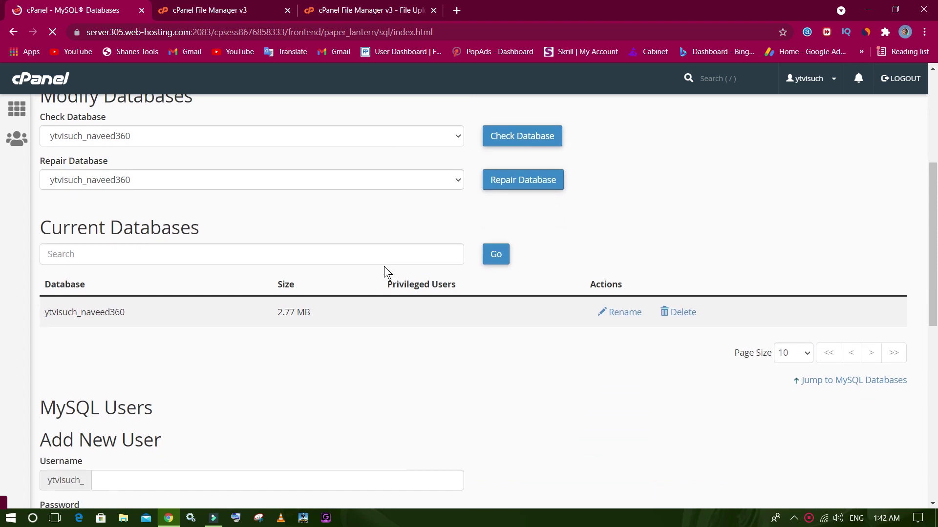
{"action": "scroll", "coordinate": [385, 265], "scroll_direction": "down", "scroll_amount": 6}
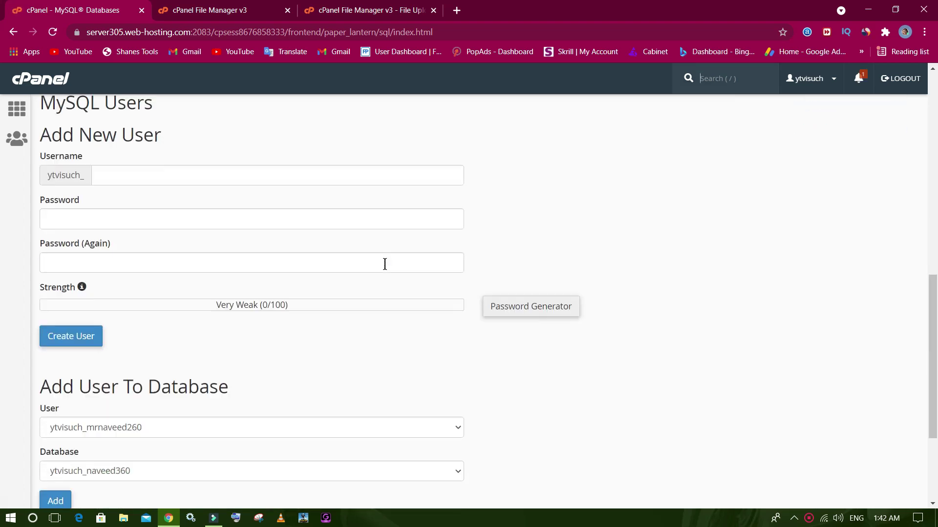
{"action": "scroll", "coordinate": [385, 265], "scroll_direction": "down", "scroll_amount": 3}
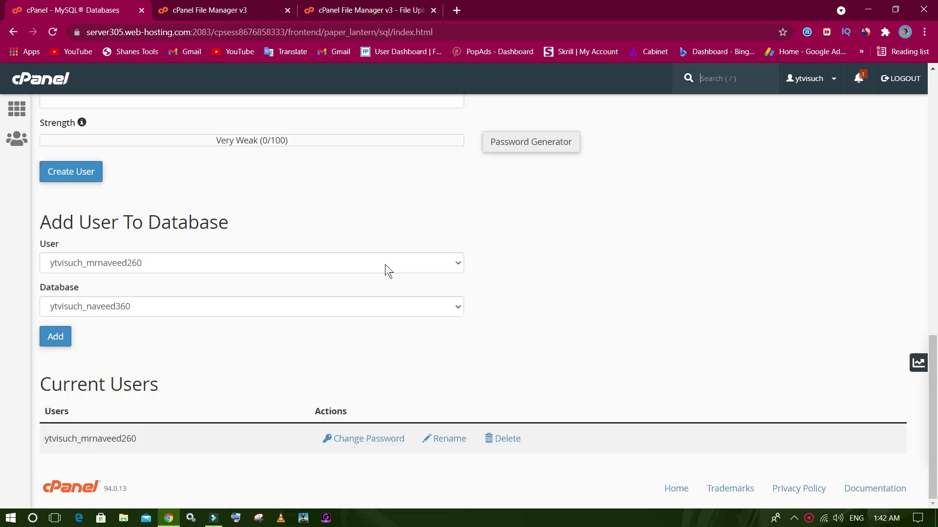
{"action": "scroll", "coordinate": [529, 274], "scroll_direction": "up", "scroll_amount": 7}
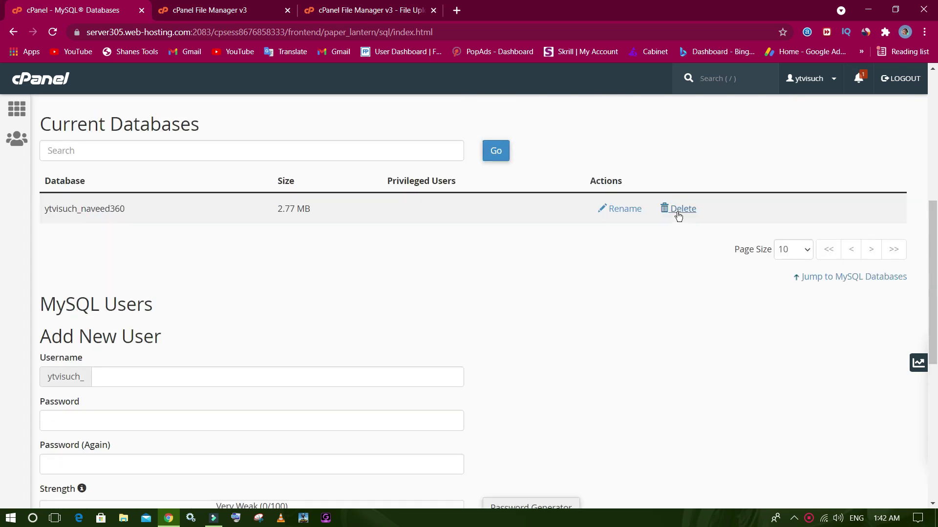
{"action": "left_click", "coordinate": [678, 211]}
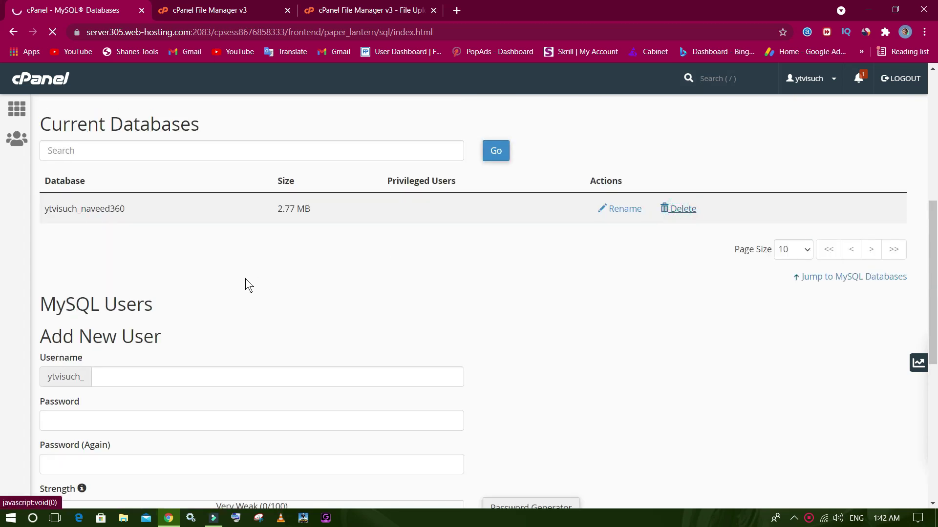
{"action": "left_click", "coordinate": [101, 184]}
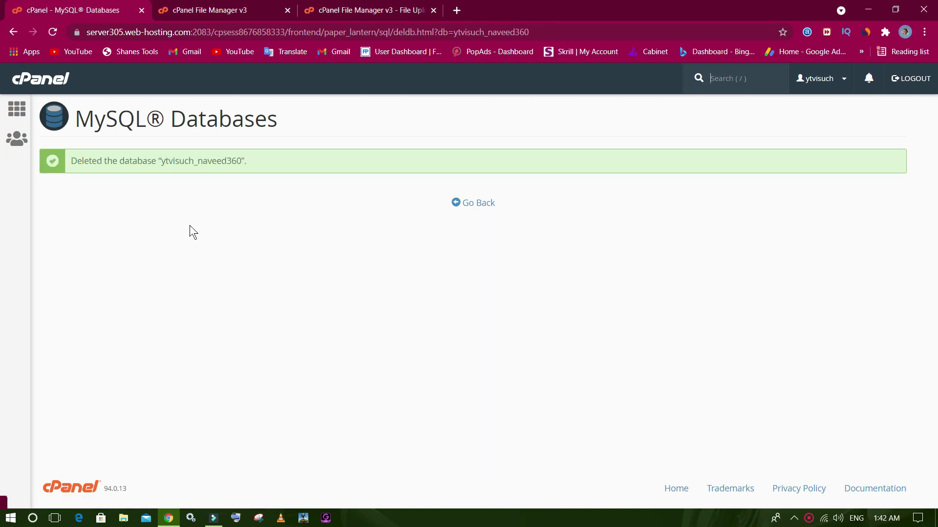
{"action": "left_click", "coordinate": [455, 204]}
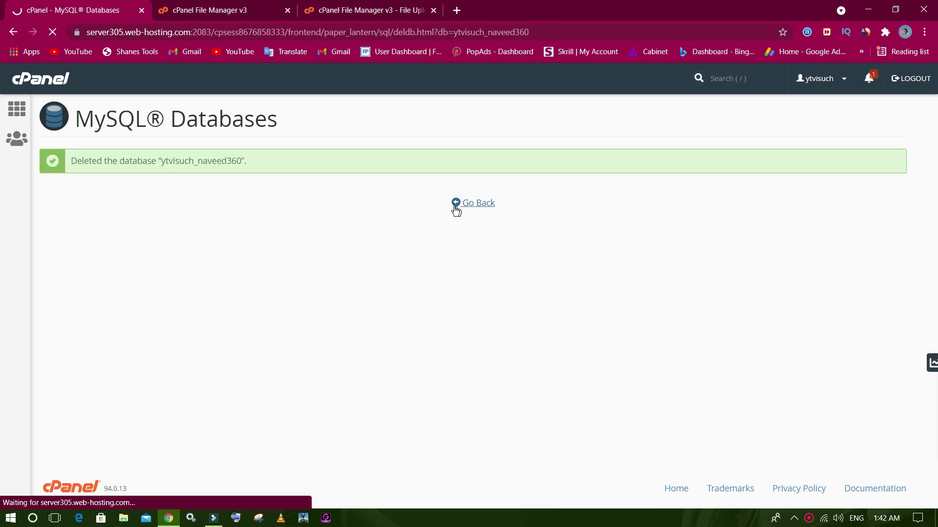
{"action": "scroll", "coordinate": [353, 334], "scroll_direction": "down", "scroll_amount": 10}
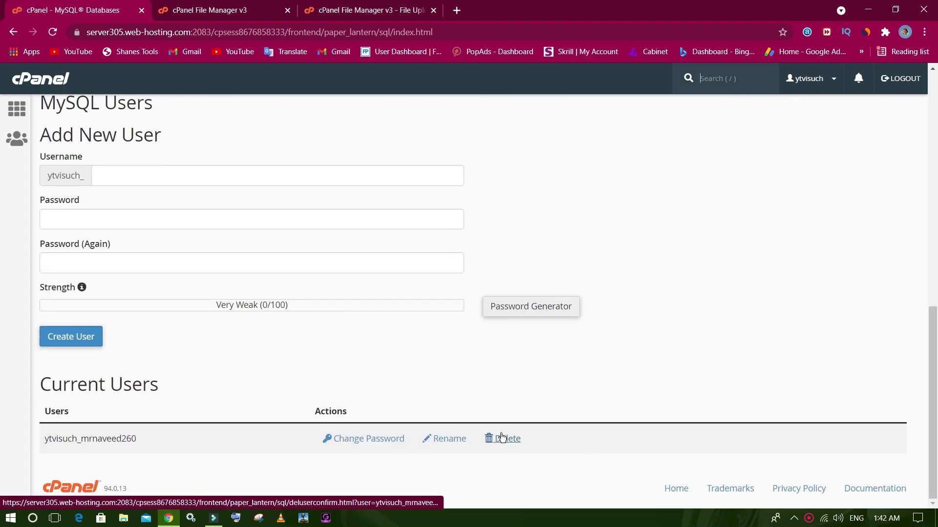
Delete the last remaining MySQL user, confirm with Delete User, and go back to MySQL Databases.
{"action": "left_click", "coordinate": [503, 438]}
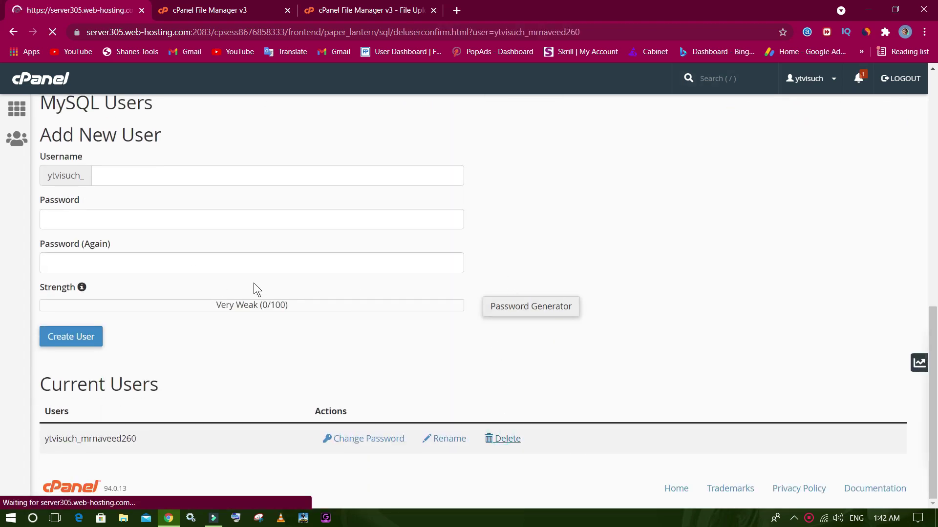
{"action": "left_click", "coordinate": [80, 203]}
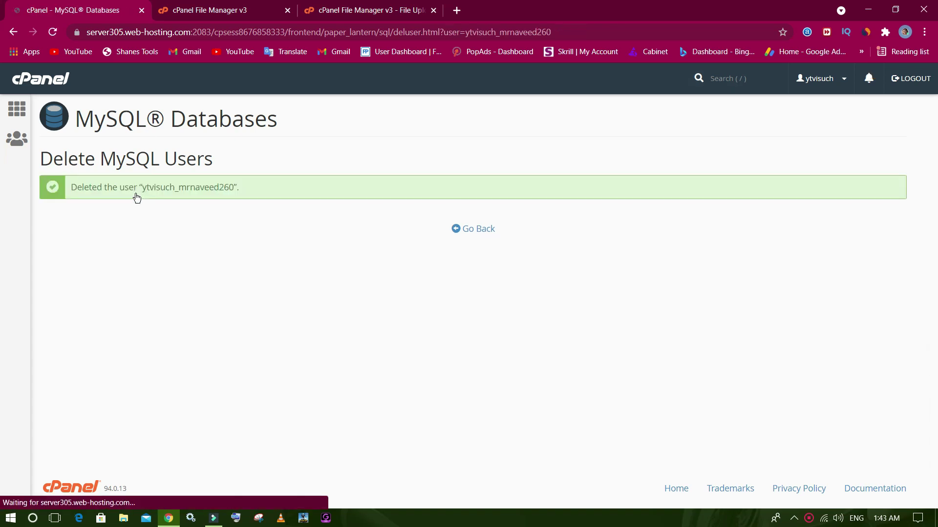
{"action": "left_click", "coordinate": [463, 229]}
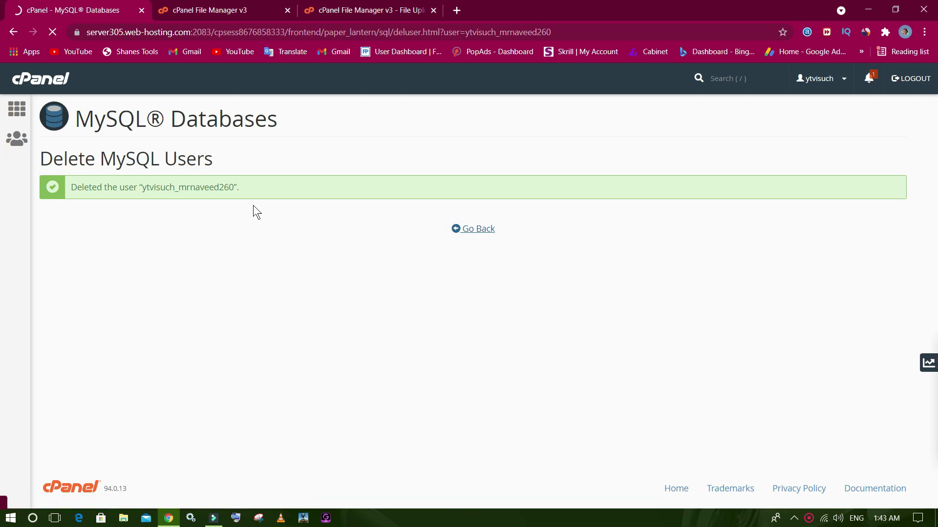
{"action": "scroll", "coordinate": [253, 205], "scroll_direction": "down", "scroll_amount": 10}
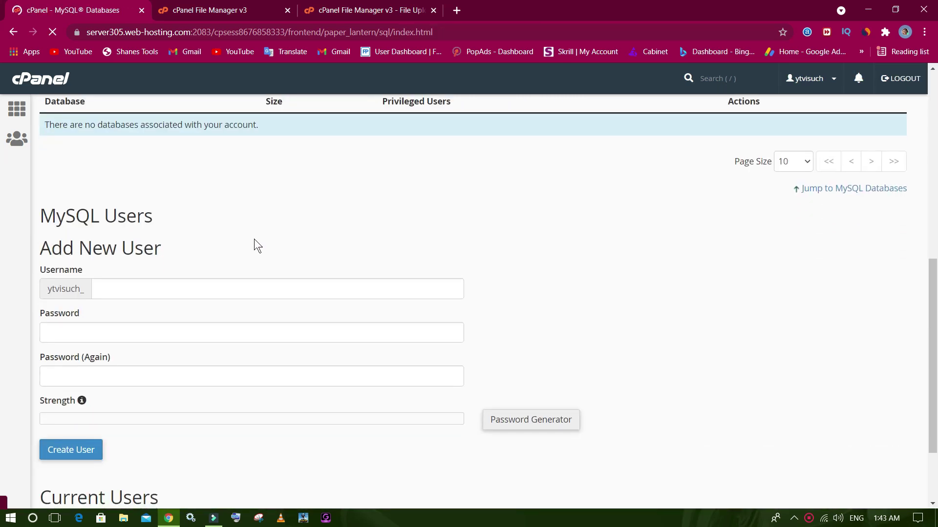
{"action": "scroll", "coordinate": [254, 238], "scroll_direction": "up", "scroll_amount": 9}
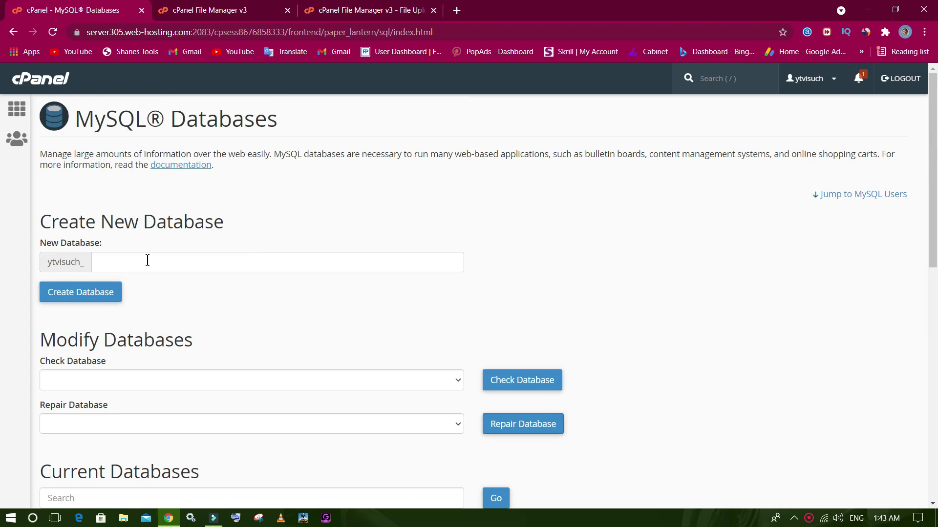
Create the new database ytvisuch_mrnaveed.
{"action": "left_click", "coordinate": [148, 260]}
{"action": "type", "text": "mrnav"}
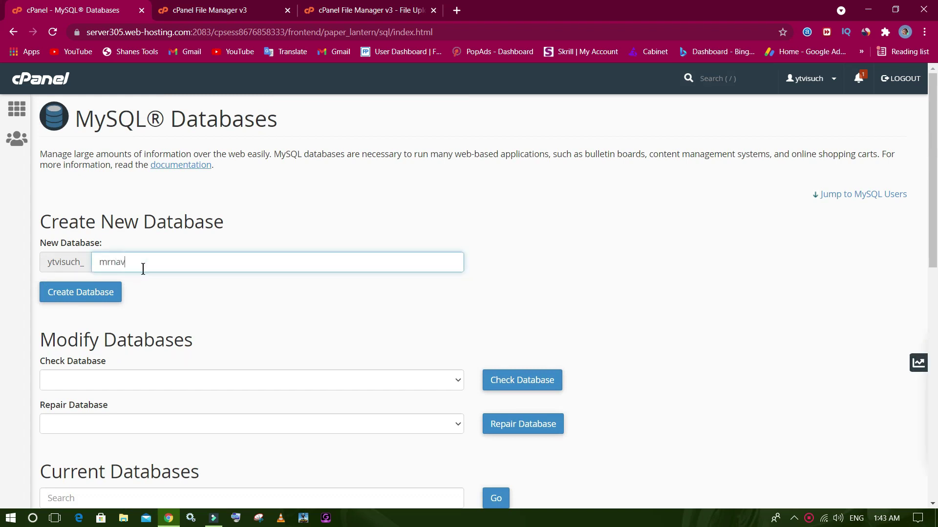
{"action": "type", "text": "eed"}
{"action": "left_click", "coordinate": [115, 292]}
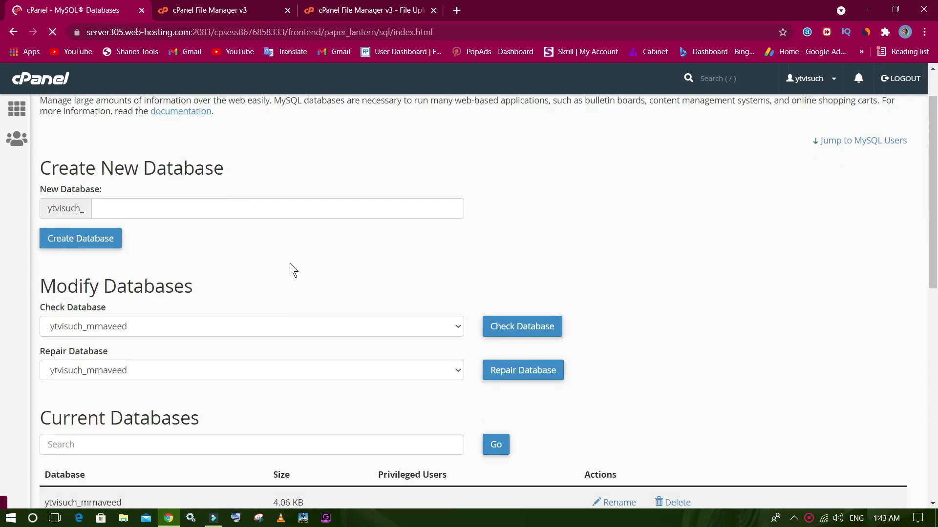
Create the MySQL user ytvisuch_mrnaveedshah with a password entered and confirmed.
{"action": "scroll", "coordinate": [291, 268], "scroll_direction": "down", "scroll_amount": 6}
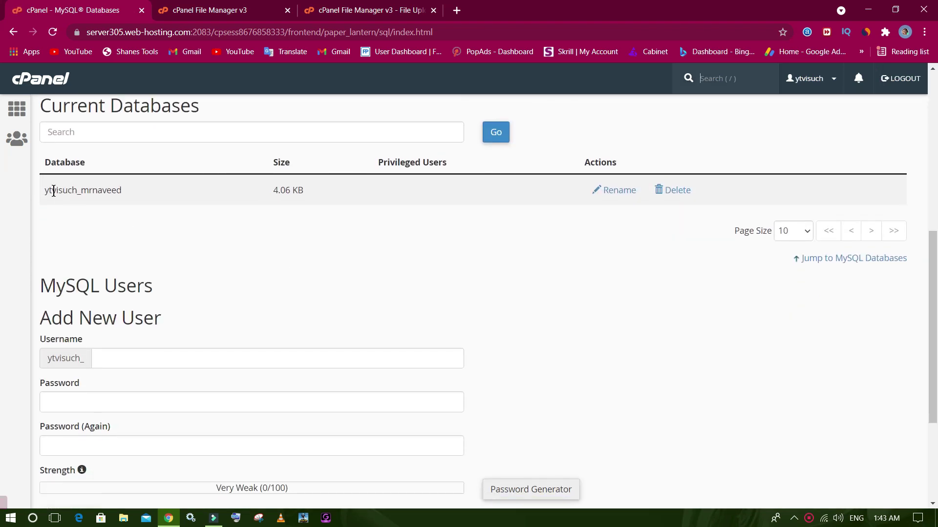
{"action": "left_click", "coordinate": [46, 162]}
{"action": "scroll", "coordinate": [109, 268], "scroll_direction": "down", "scroll_amount": 4}
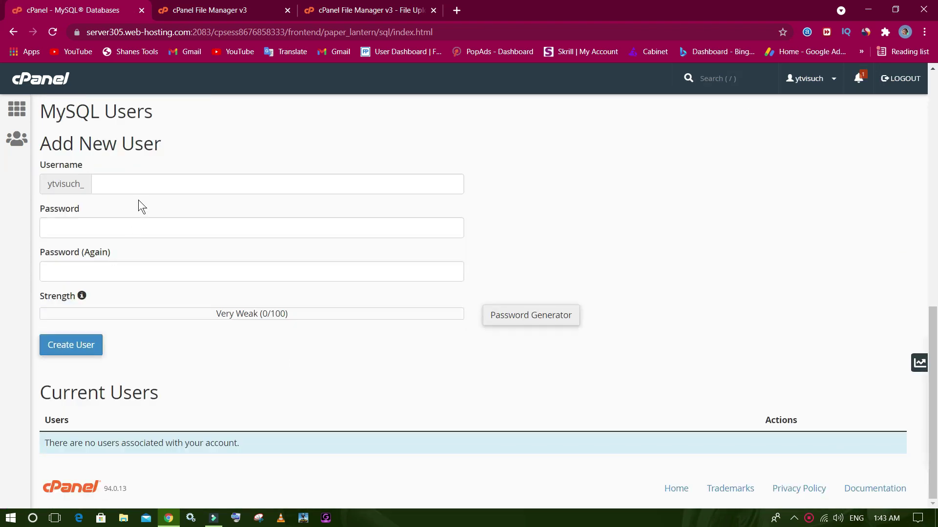
{"action": "left_click", "coordinate": [138, 185]}
{"action": "type", "text": "mrn"}
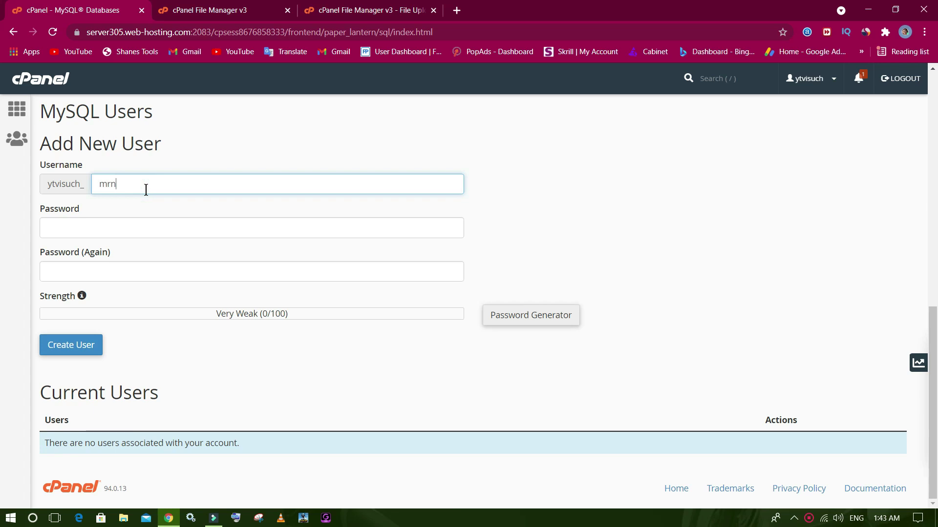
{"action": "type", "text": "aveedshah"}
{"action": "left_click", "coordinate": [151, 228]}
{"action": "type", "text": "12"}
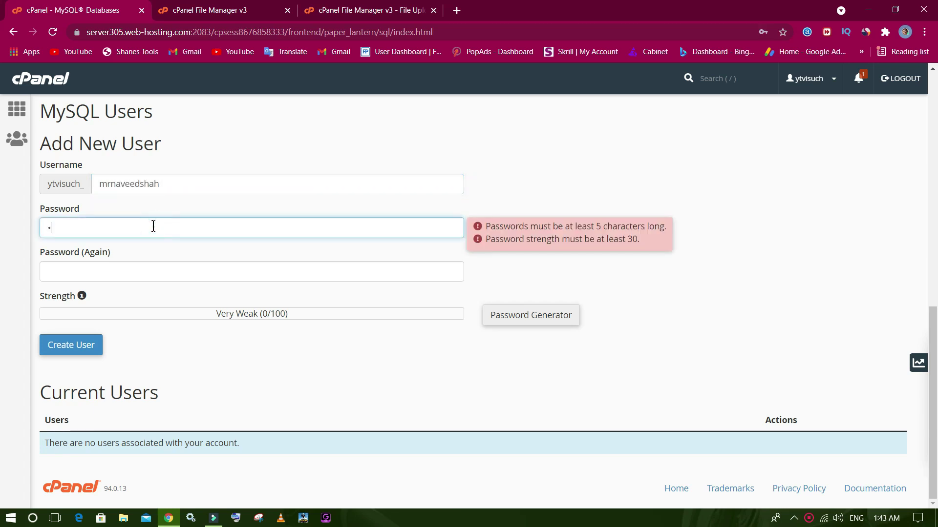
{"action": "type", "text": "3456789"}
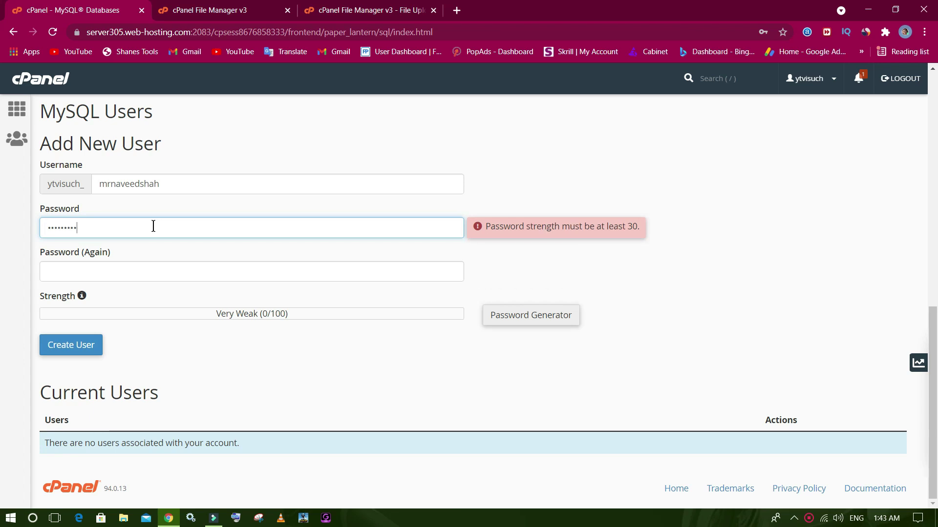
{"action": "left_click", "coordinate": [149, 273]}
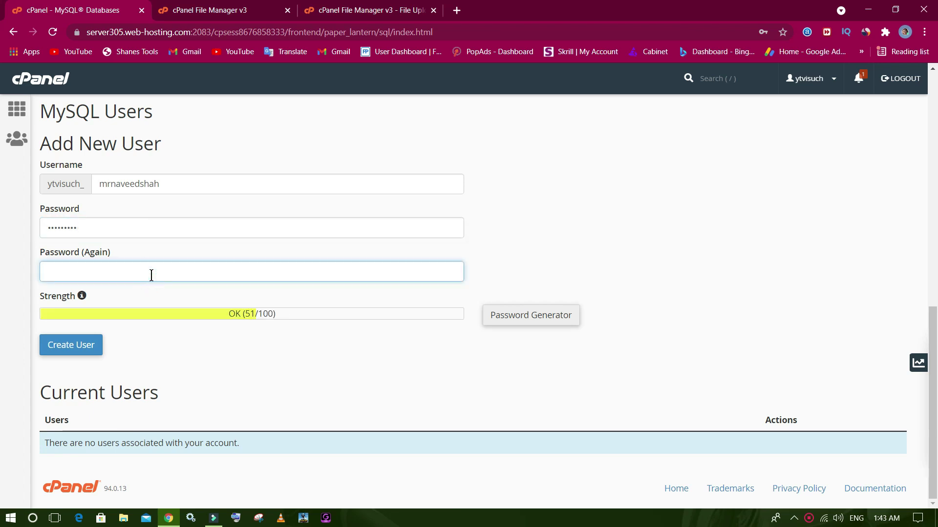
{"action": "type", "text": "123456789"}
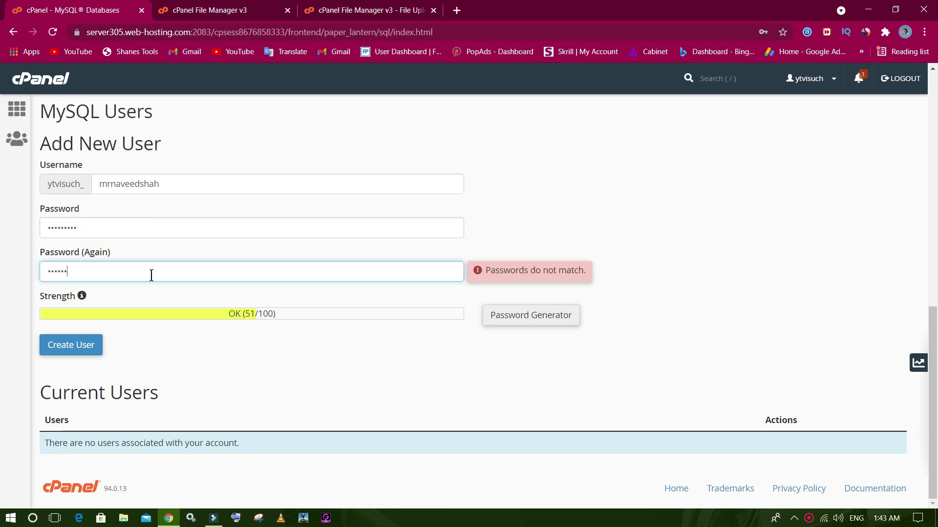
{"action": "left_click", "coordinate": [96, 346]}
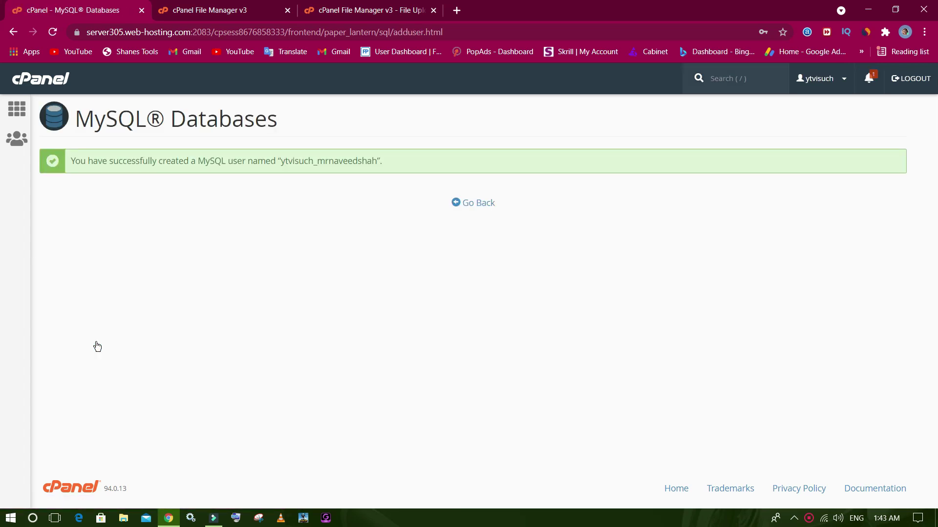
Add user ytvisuch_mrnaveedshah to database ytvisuch_mrnaveed and save its privileges, then go back.
{"action": "left_click", "coordinate": [458, 203]}
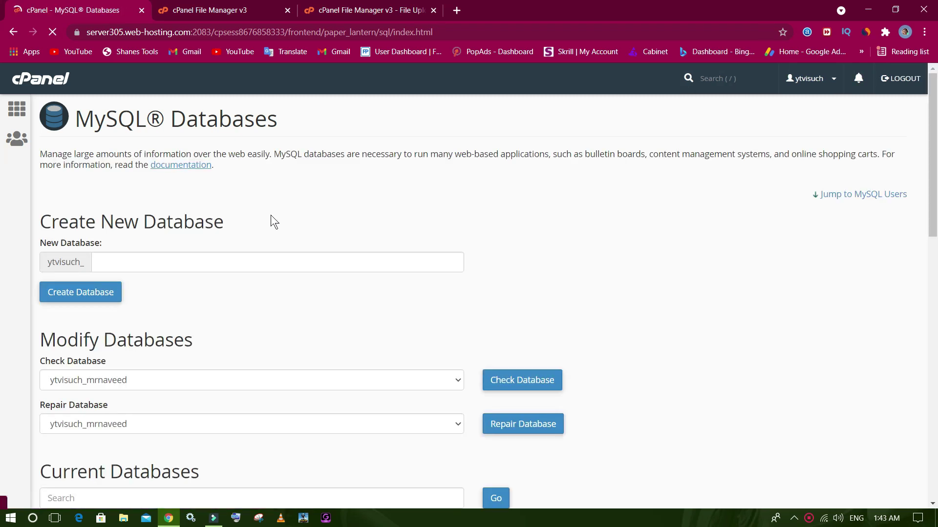
{"action": "scroll", "coordinate": [270, 215], "scroll_direction": "down", "scroll_amount": 8}
{"action": "scroll", "coordinate": [271, 215], "scroll_direction": "down", "scroll_amount": 7}
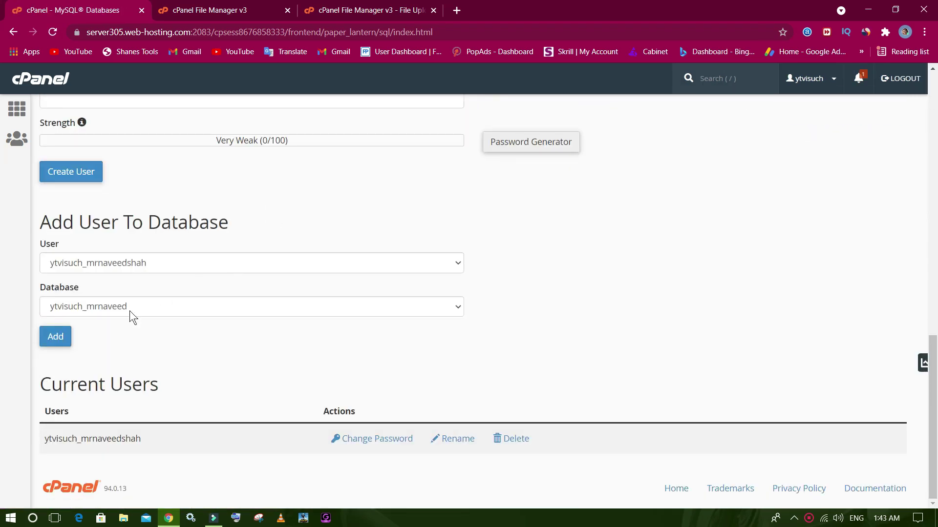
{"action": "left_click_drag", "start_coordinate": [52, 222], "coordinate": [242, 205]}
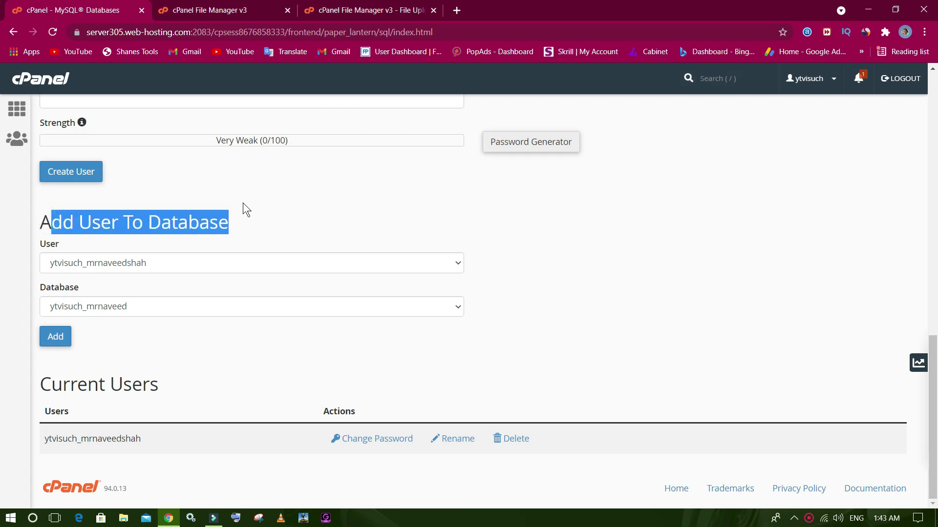
{"action": "left_click", "coordinate": [55, 337]}
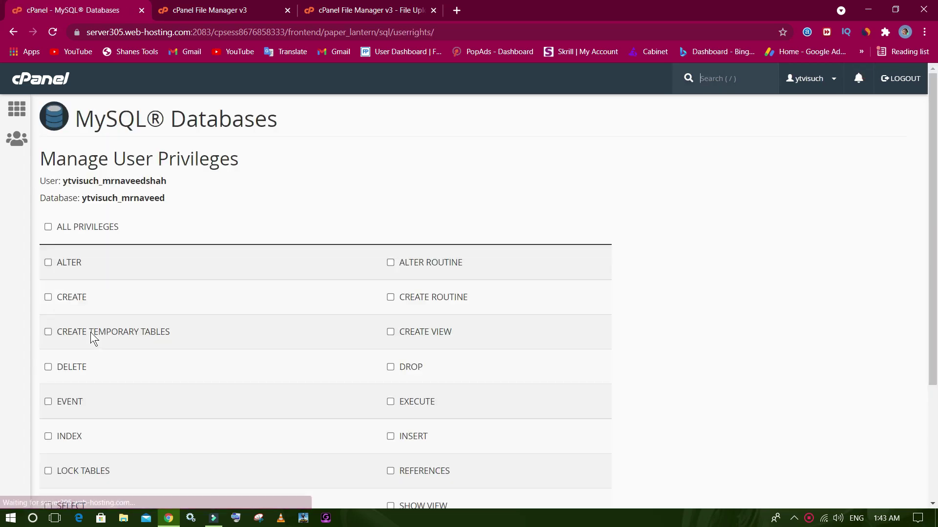
{"action": "scroll", "coordinate": [95, 342], "scroll_direction": "down", "scroll_amount": 3}
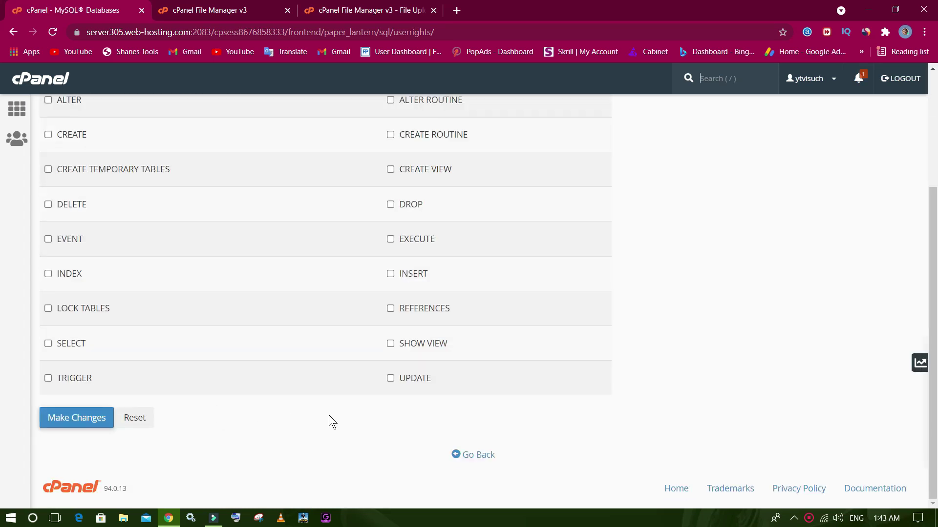
{"action": "left_click", "coordinate": [96, 418]}
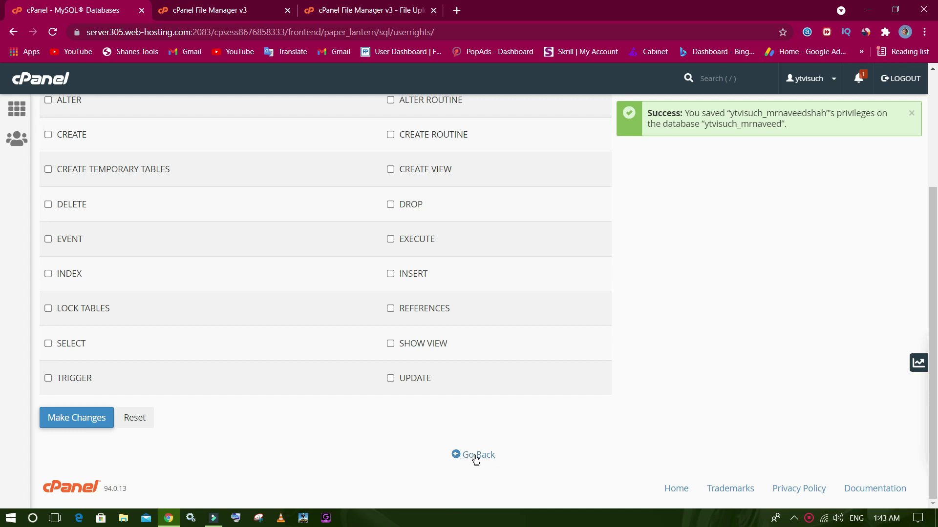
{"action": "left_click", "coordinate": [476, 458]}
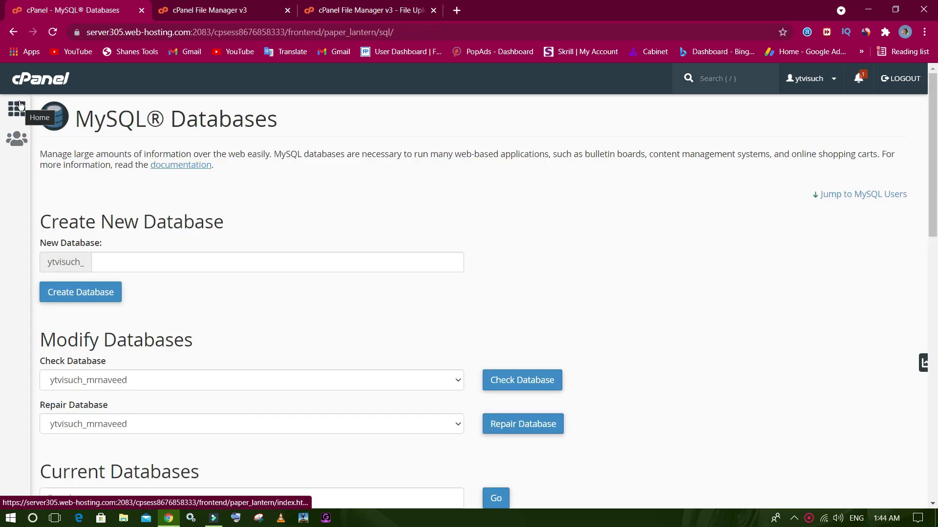
Wait for the 24.07 MB vidclear-1.0.6.zip upload to complete and check it in File Manager.
{"action": "left_click", "coordinate": [17, 110]}
{"action": "left_click", "coordinate": [233, 6]}
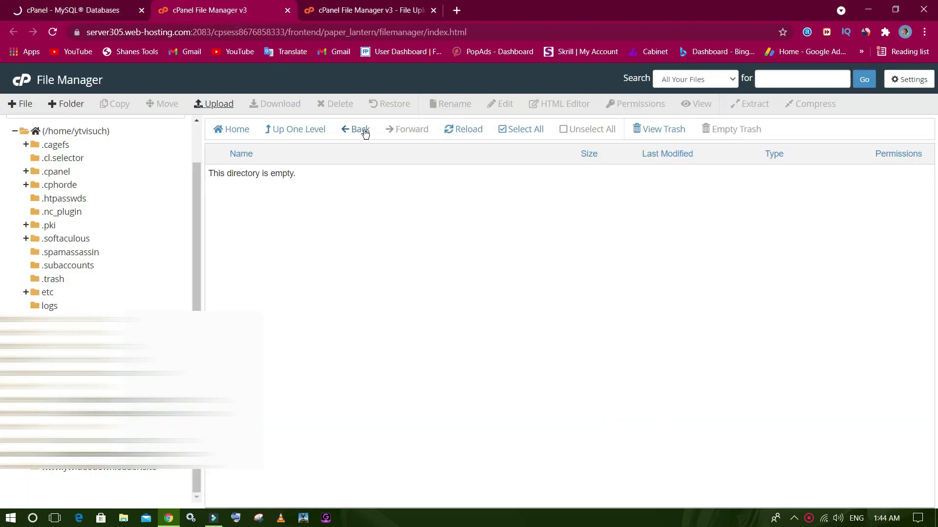
{"action": "key", "text": "ctrl+Tab"}
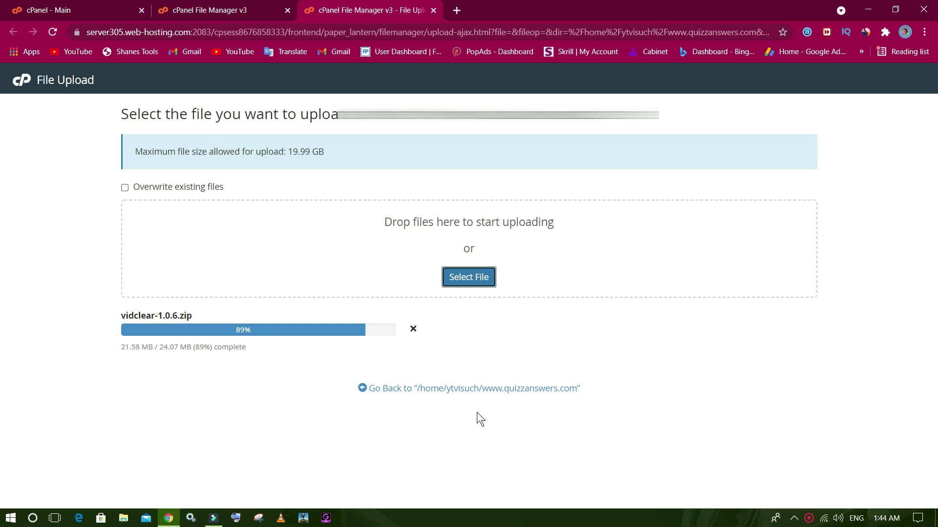
{"action": "left_click", "coordinate": [247, 6]}
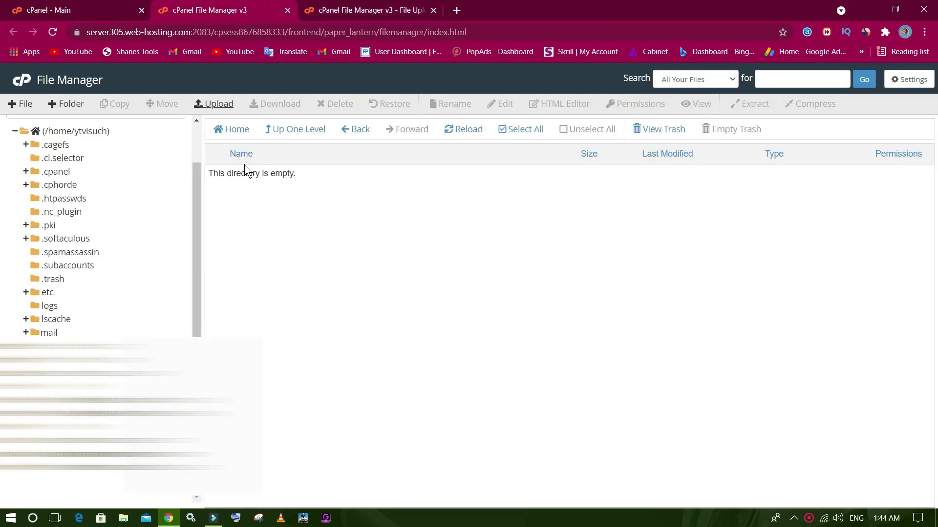
{"action": "left_click", "coordinate": [118, 7]}
{"action": "left_click", "coordinate": [205, 7]}
{"action": "left_click", "coordinate": [457, 10]}
{"action": "type", "text": "interserver.net"}
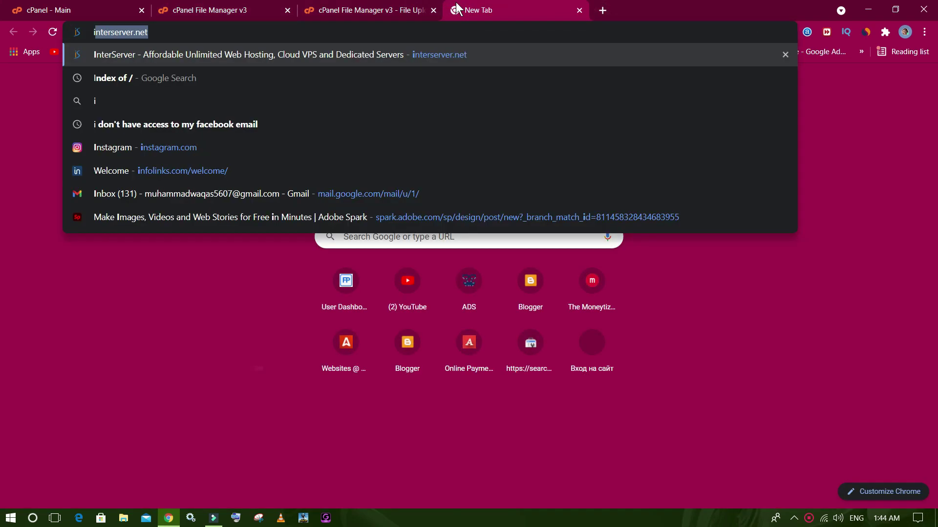
{"action": "left_click", "coordinate": [579, 10]}
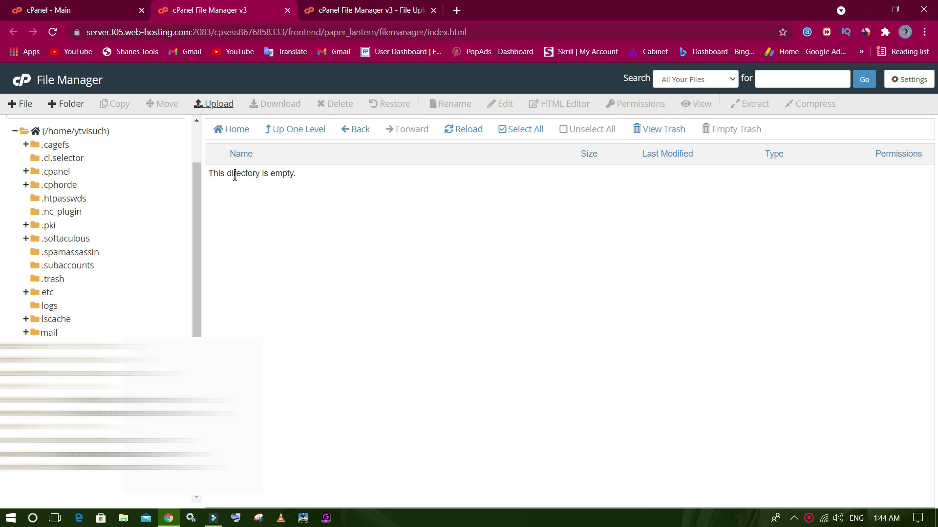
{"action": "left_click", "coordinate": [410, 9]}
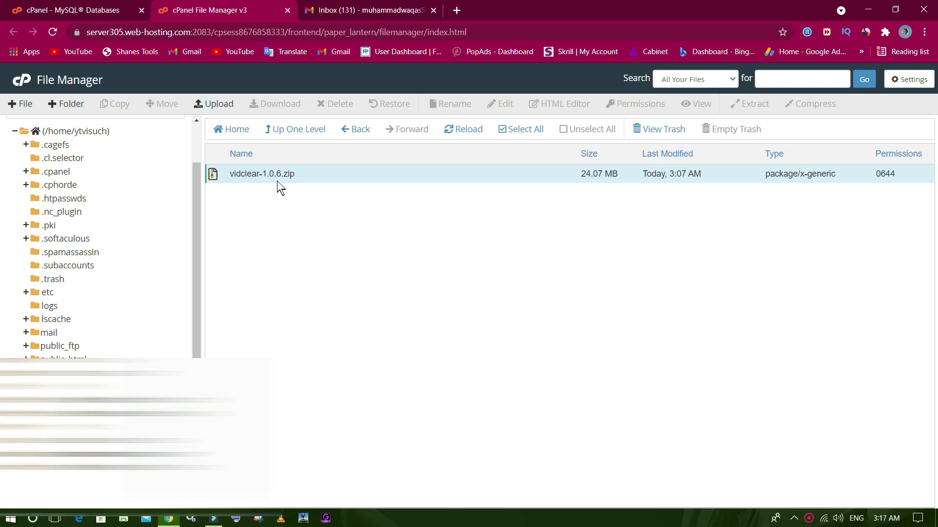
{"action": "right_click", "coordinate": [238, 175]}
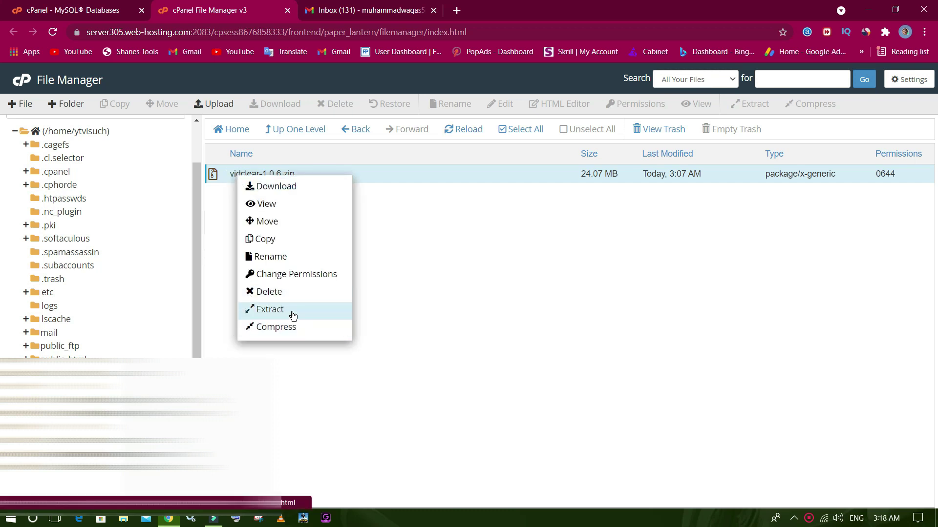
{"action": "left_click", "coordinate": [269, 309]}
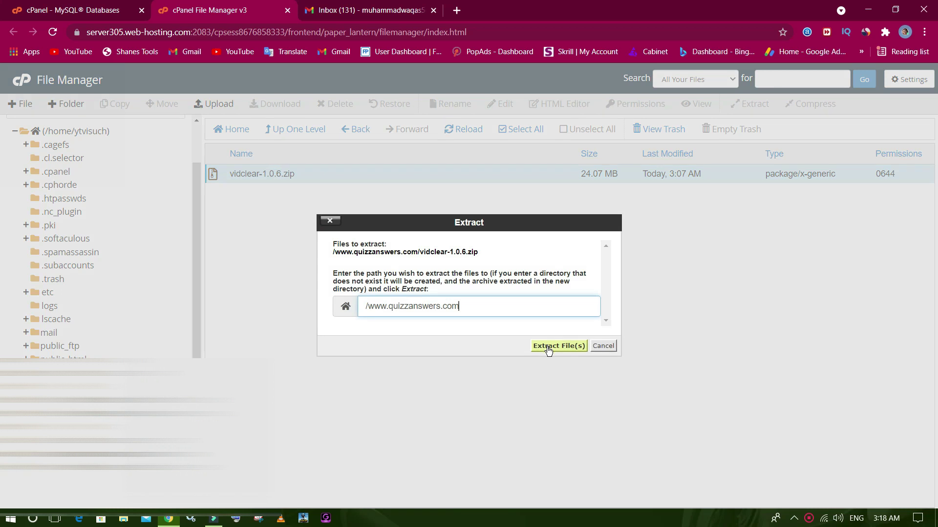
{"action": "left_click", "coordinate": [549, 347]}
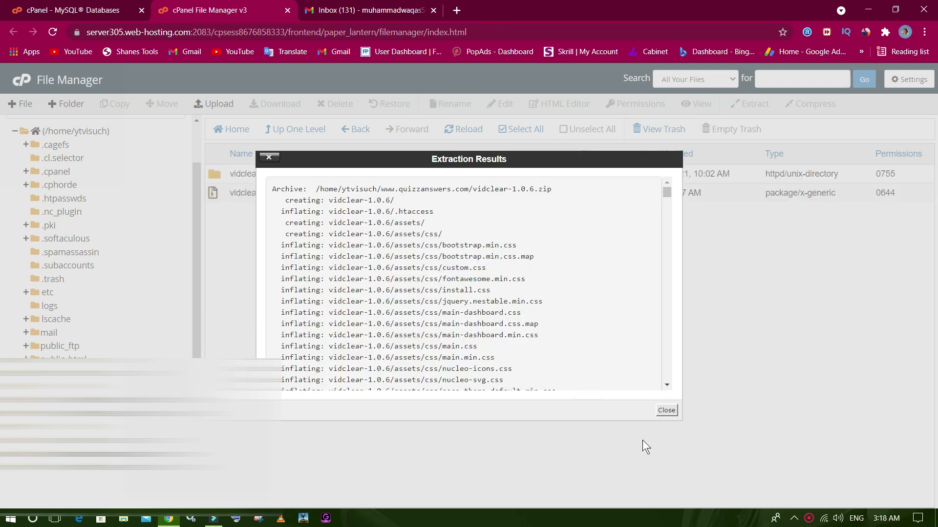
{"action": "left_click", "coordinate": [666, 410]}
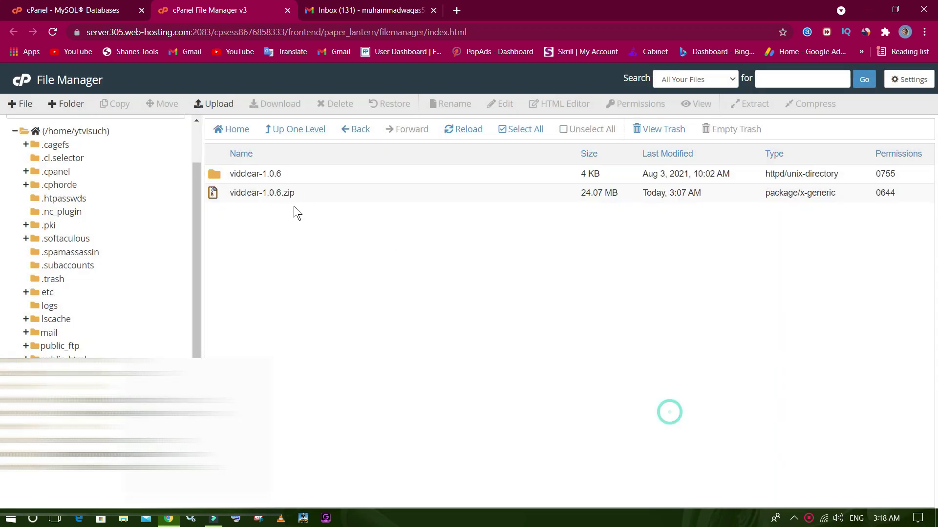
Permanently delete vidclear-1.0.6.zip, skipping the trash.
{"action": "right_click", "coordinate": [242, 192]}
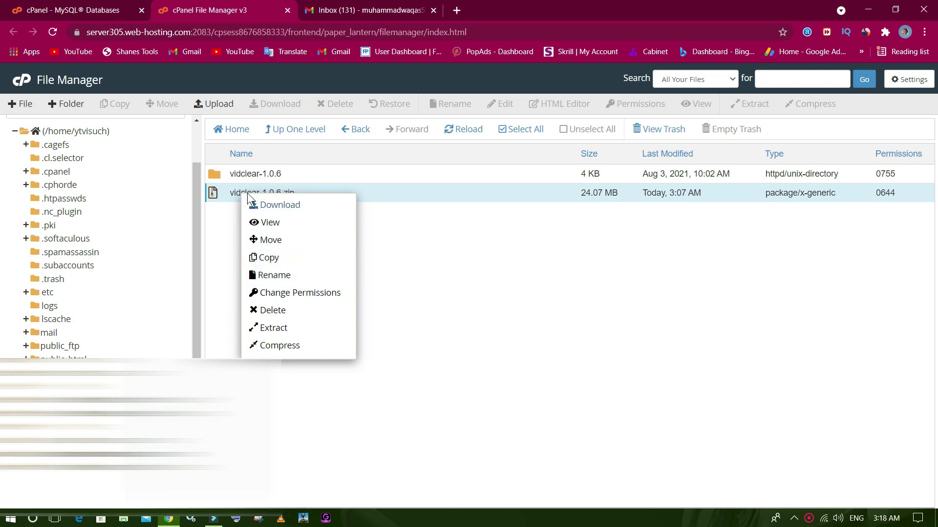
{"action": "left_click", "coordinate": [281, 313]}
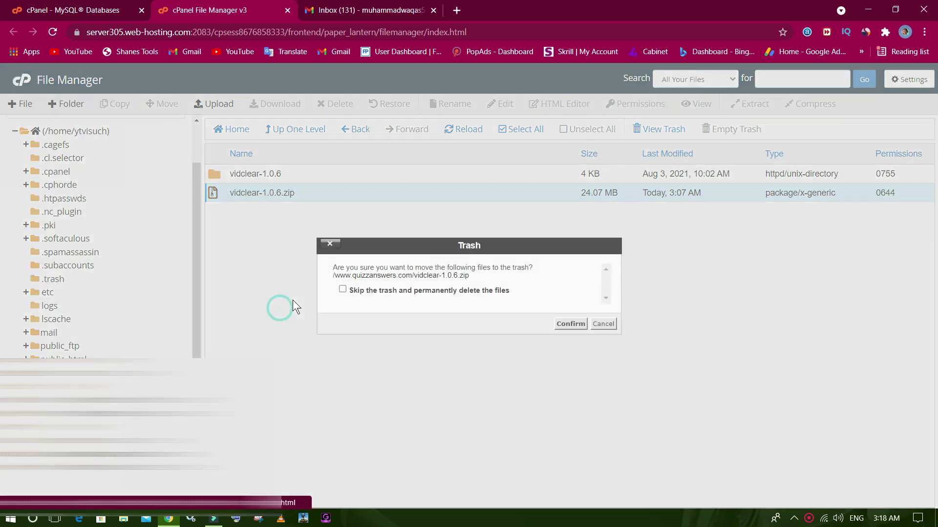
{"action": "left_click", "coordinate": [474, 291]}
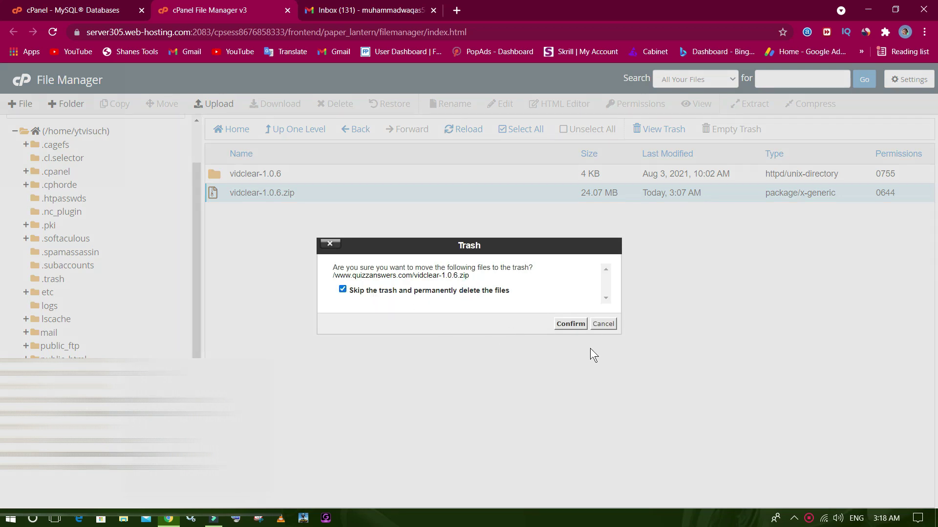
{"action": "left_click", "coordinate": [570, 323]}
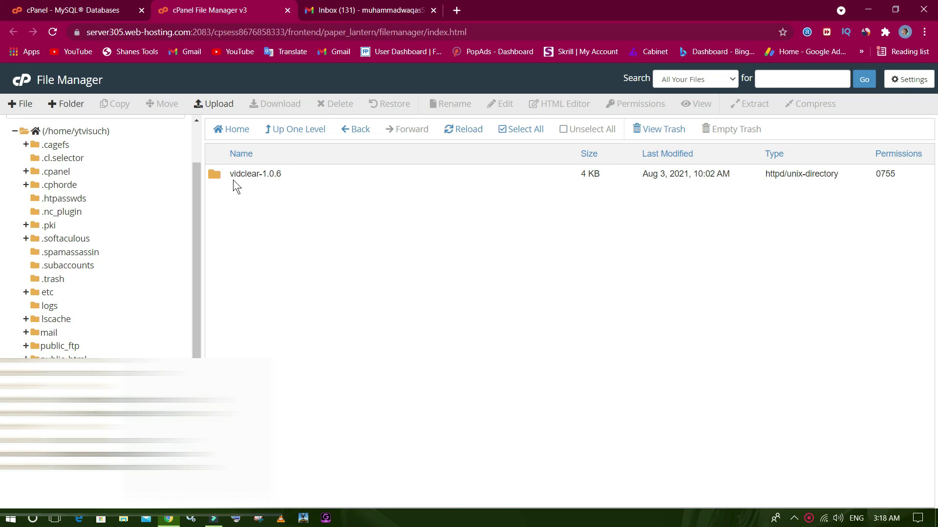
{"action": "double_click", "coordinate": [218, 175]}
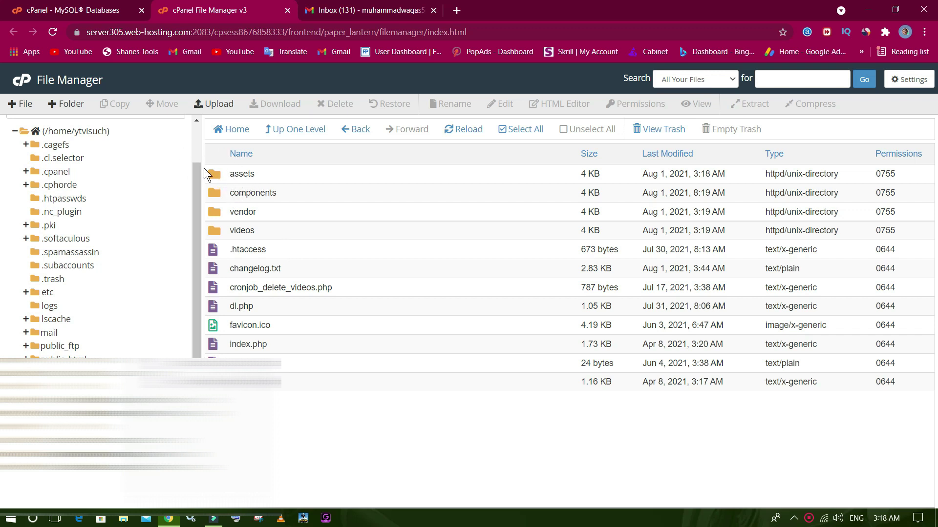
{"action": "left_click_drag", "start_coordinate": [207, 169], "coordinate": [326, 374]}
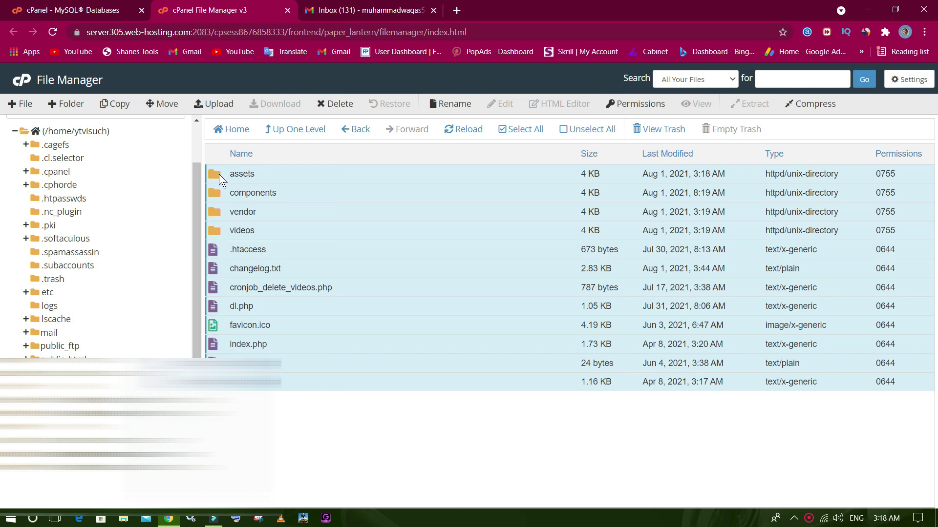
{"action": "left_click_drag", "start_coordinate": [219, 174], "coordinate": [217, 455]}
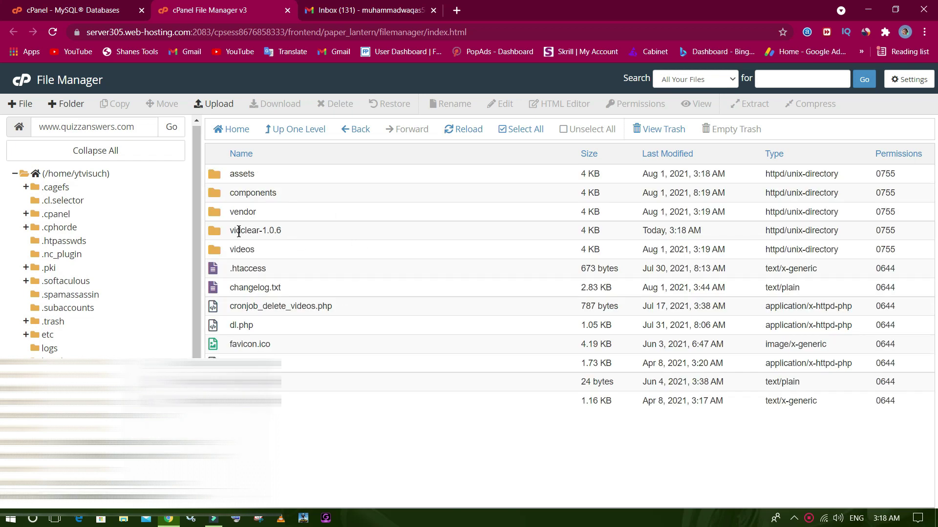
Permanently delete the empty vidclear-1.0.6 folder, skipping the trash.
{"action": "left_click_drag", "start_coordinate": [235, 230], "coordinate": [294, 229]}
{"action": "left_click", "coordinate": [215, 234]}
{"action": "right_click", "coordinate": [215, 233]}
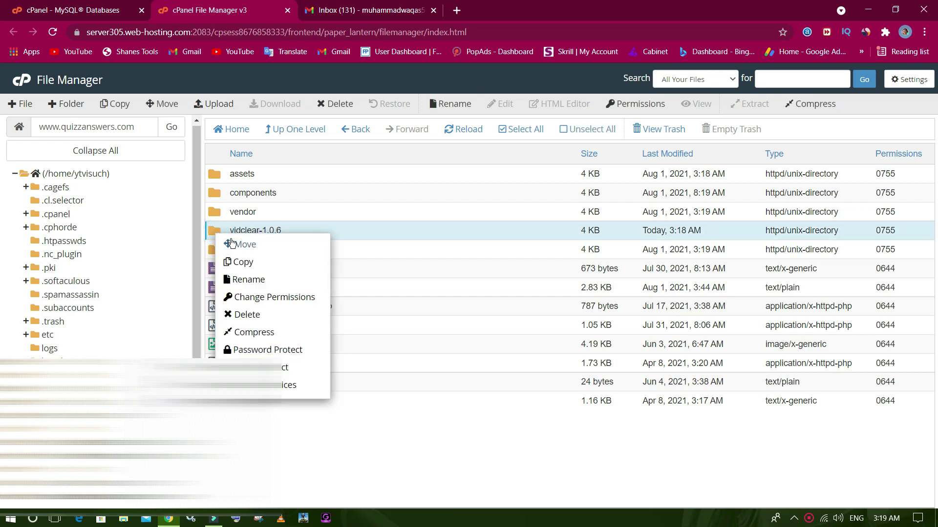
{"action": "left_click", "coordinate": [267, 315]}
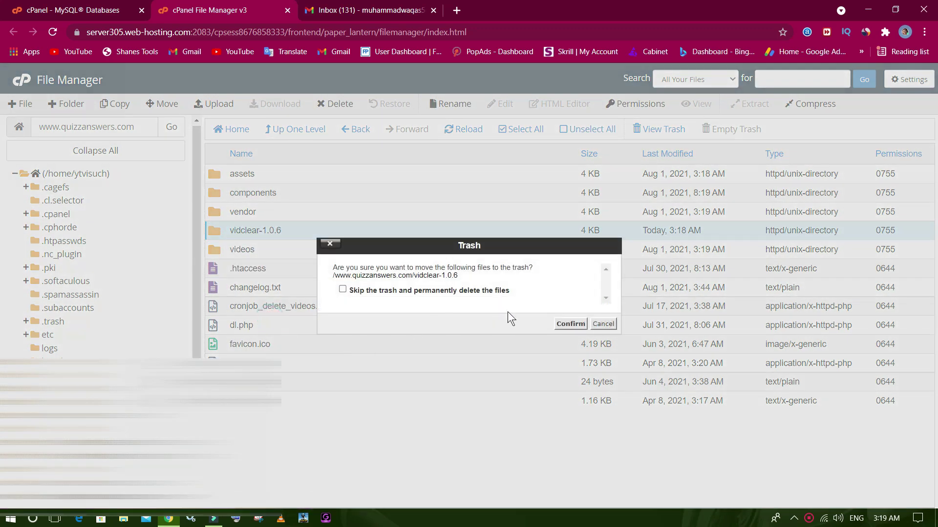
{"action": "left_click", "coordinate": [493, 291]}
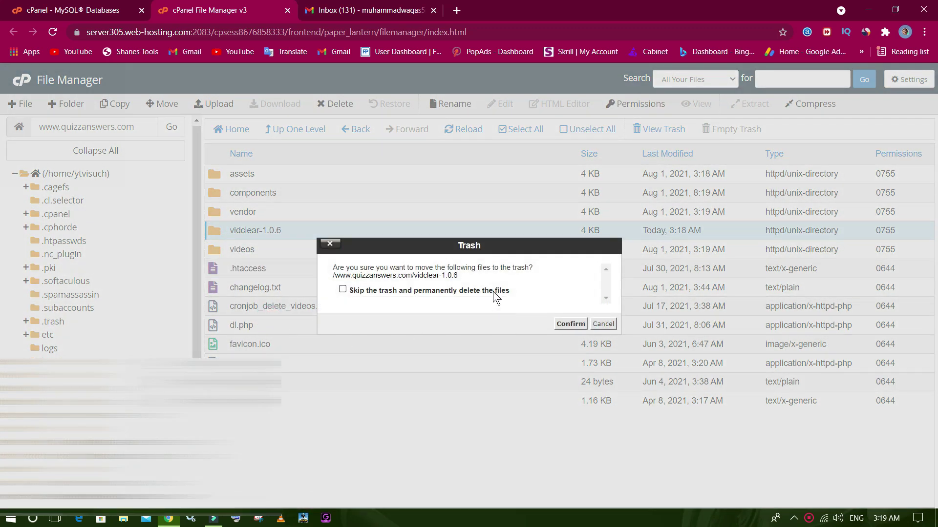
{"action": "left_click", "coordinate": [570, 325]}
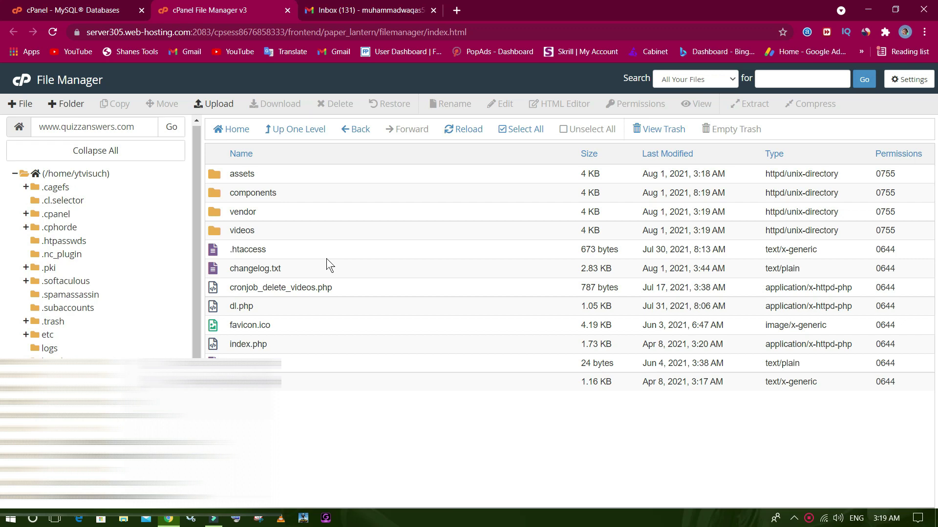
Load the site's pasted address in a new Chrome tab to show the VidClear installer.
{"action": "left_click", "coordinate": [455, 9]}
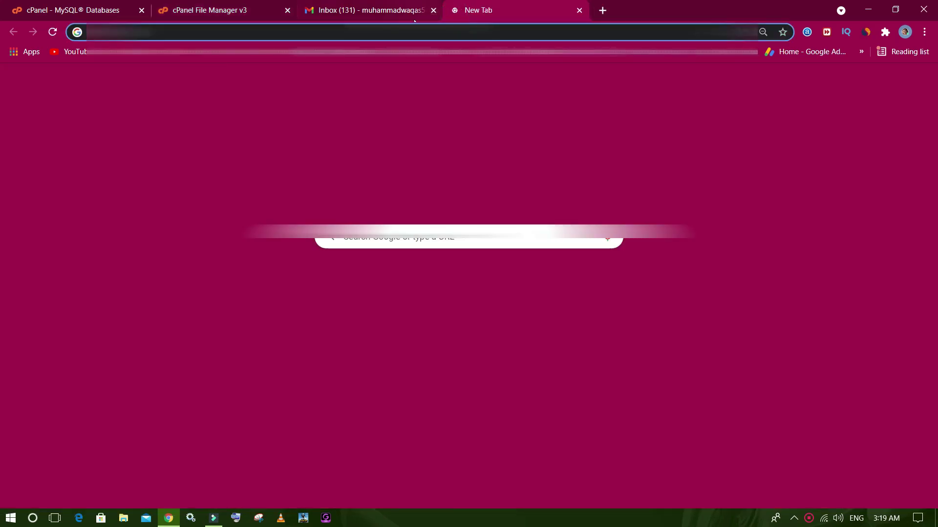
{"action": "key", "text": "ctrl+v"}
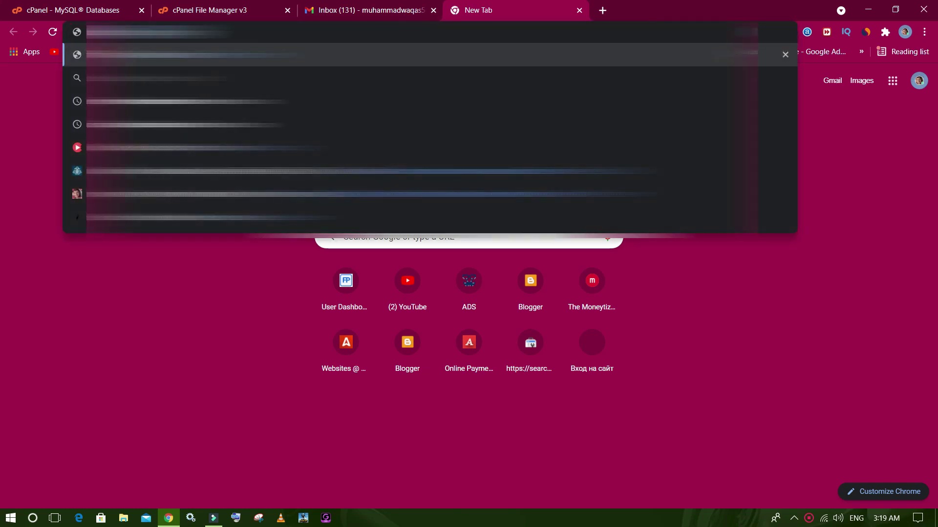
{"action": "key", "text": "Return"}
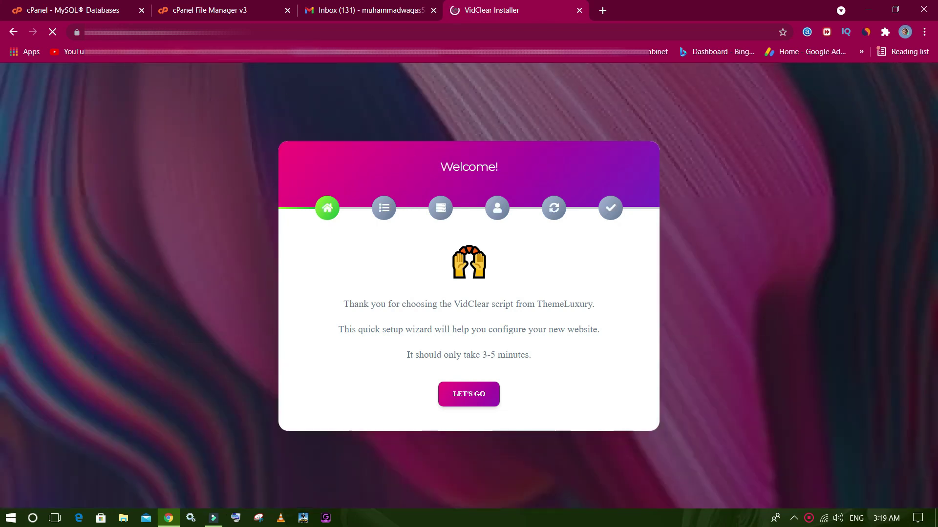
{"action": "key", "text": "ctrl+l"}
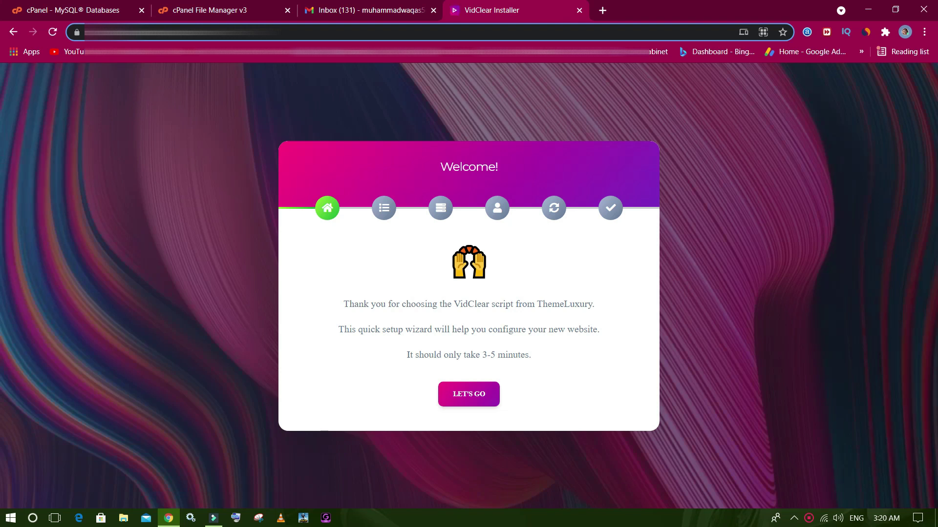
Start the VidClear setup wizard and continue past the server requirements check.
{"action": "left_click", "coordinate": [302, 122]}
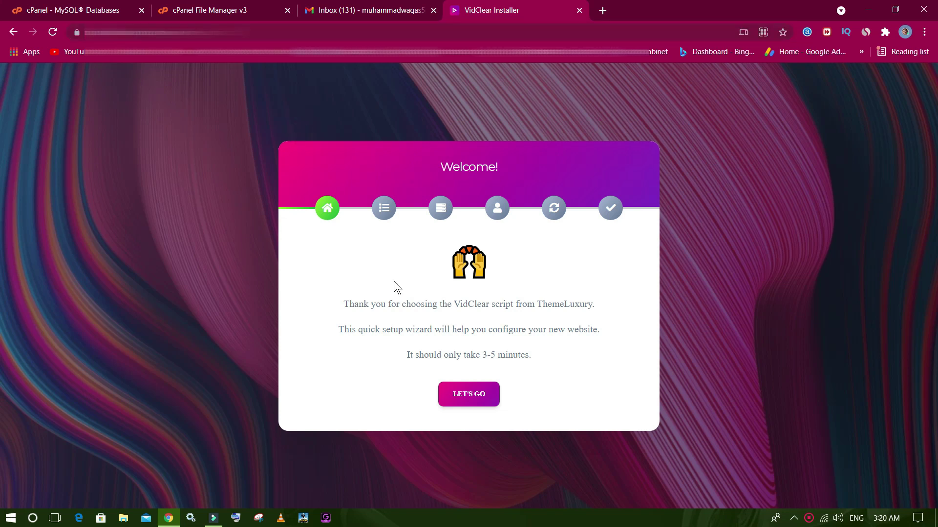
{"action": "left_click", "coordinate": [423, 155]}
{"action": "left_click", "coordinate": [466, 399]}
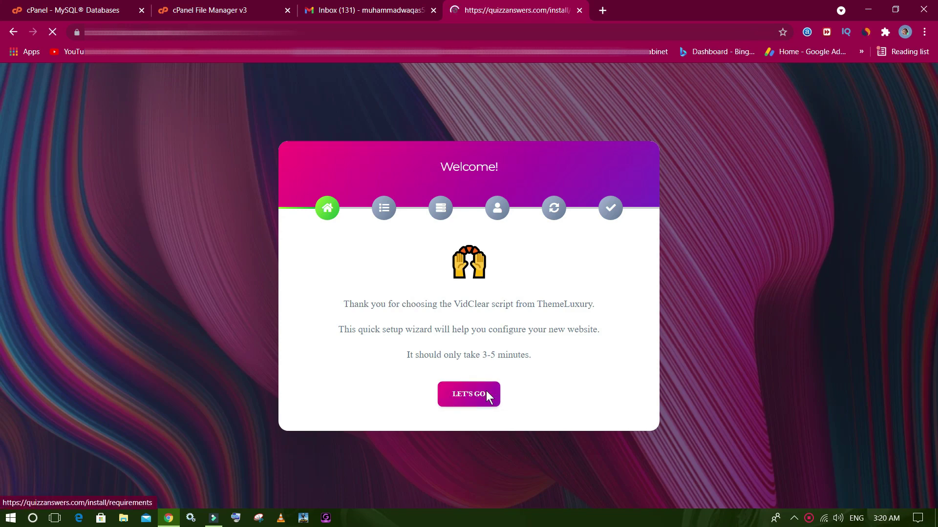
{"action": "scroll", "coordinate": [488, 273], "scroll_direction": "down", "scroll_amount": 3}
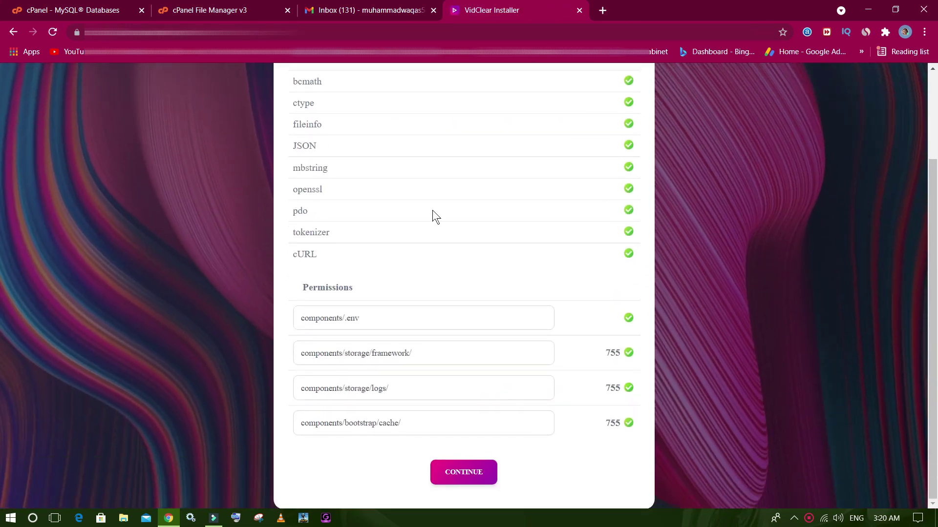
{"action": "left_click", "coordinate": [466, 480]}
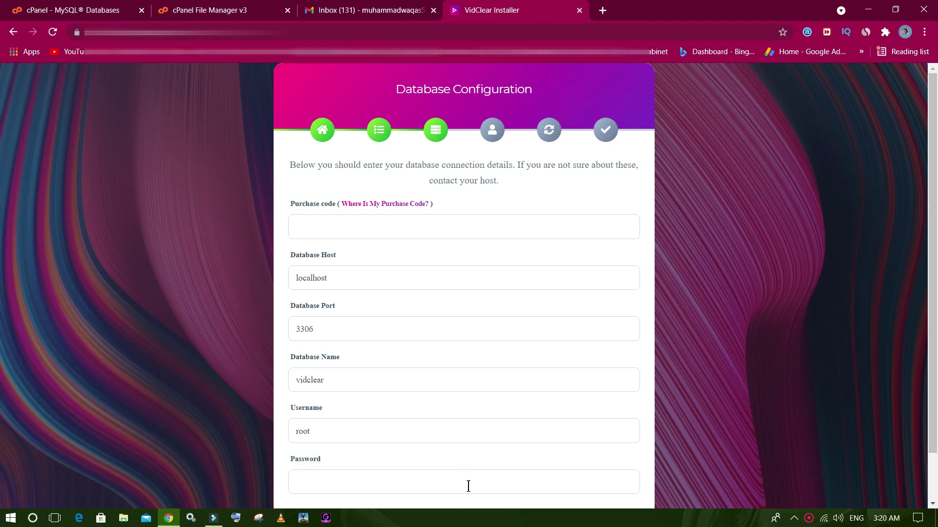
Enter the purchase code and clear the default Database Name and Username (root) values.
{"action": "left_click", "coordinate": [358, 229]}
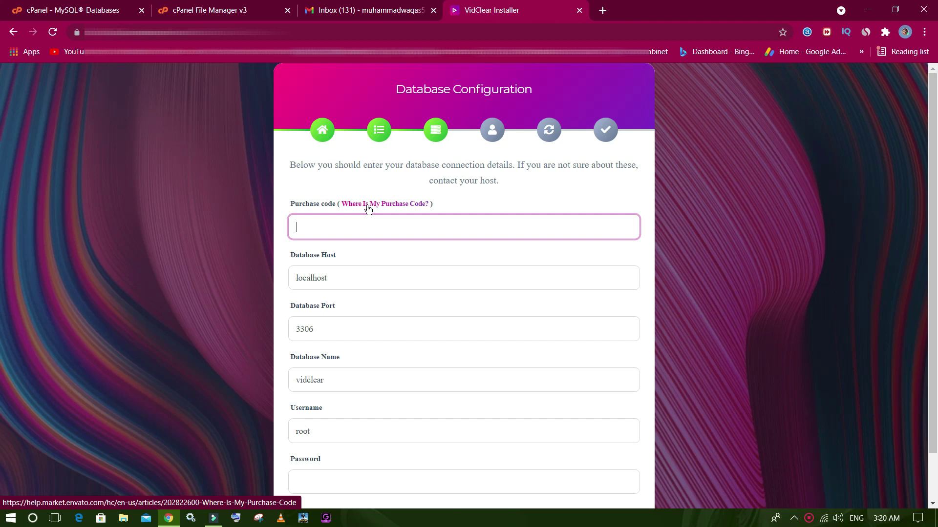
{"action": "type", "text": "e9"}
{"action": "scroll", "coordinate": [391, 265], "scroll_direction": "down", "scroll_amount": 2}
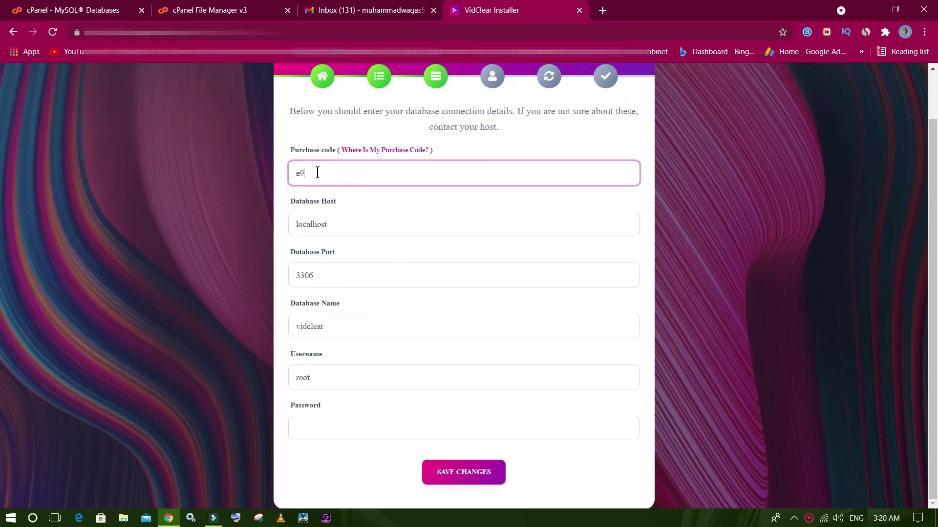
{"action": "left_click", "coordinate": [401, 327]}
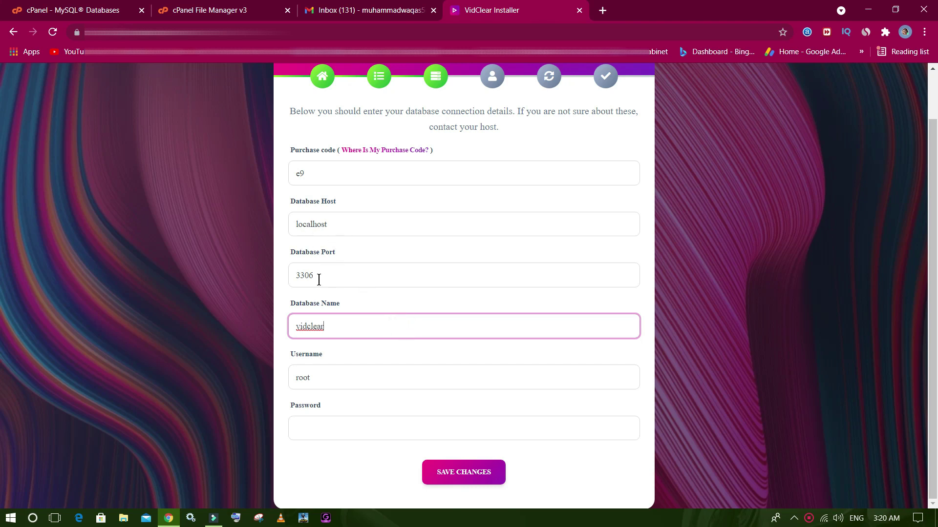
{"action": "key", "text": "BackSpace"}
{"action": "key", "text": "BackSpace"}
{"action": "key", "text": "BackSpace"}
{"action": "key", "text": "BackSpace"}
{"action": "key", "text": "BackSpace"}
{"action": "key", "text": "BackSpace"}
{"action": "key", "text": "BackSpace"}
{"action": "key", "text": "BackSpace"}
{"action": "left_click", "coordinate": [357, 375]}
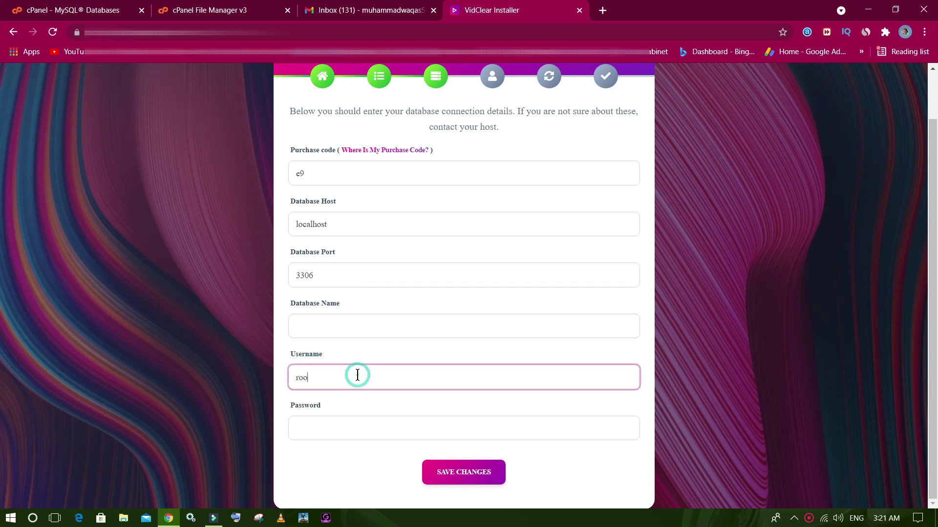
{"action": "key", "text": "BackSpace"}
{"action": "key", "text": "BackSpace"}
{"action": "key", "text": "BackSpace"}
{"action": "key", "text": "BackSpace"}
{"action": "left_click", "coordinate": [232, 7]}
{"action": "left_click", "coordinate": [118, 8]}
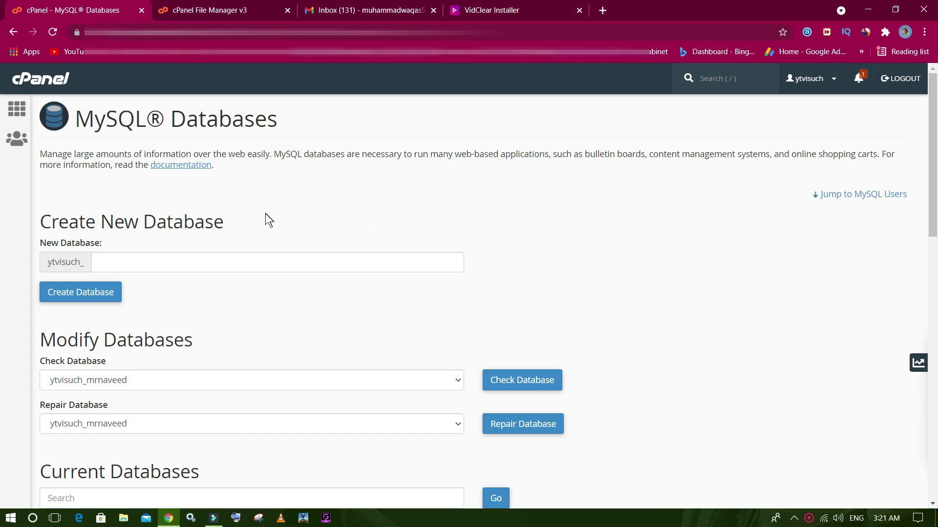
Copy ytvisuch_mrnaveed from cPanel into the installer's Database Name field.
{"action": "scroll", "coordinate": [266, 213], "scroll_direction": "down", "scroll_amount": 6}
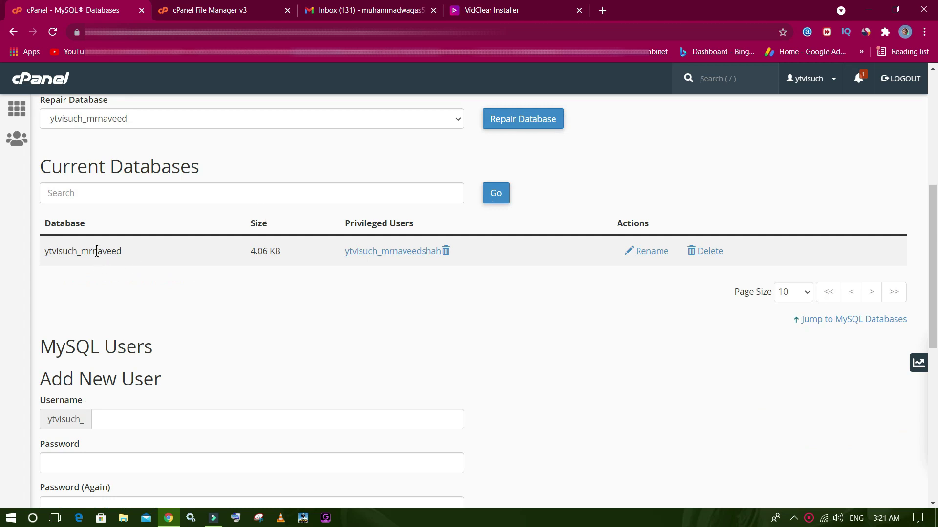
{"action": "double_click", "coordinate": [97, 251]}
{"action": "right_click", "coordinate": [82, 251]}
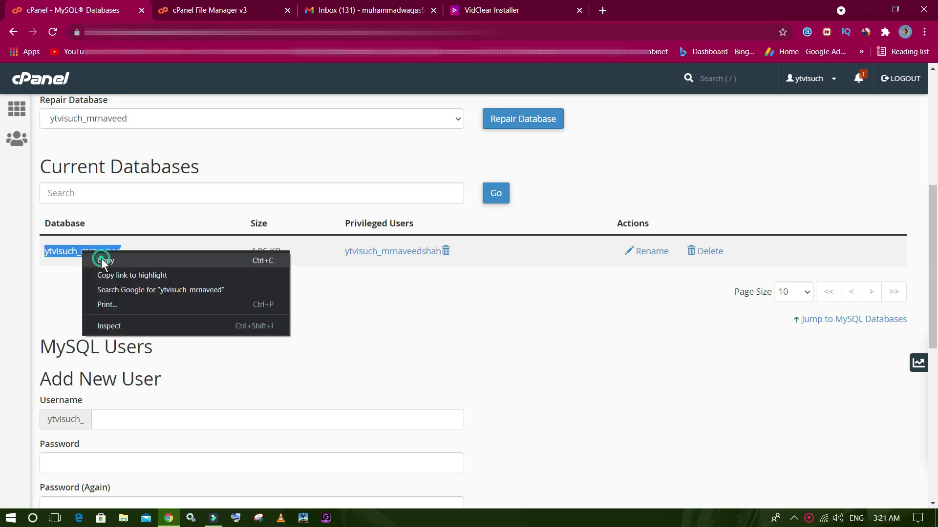
{"action": "left_click", "coordinate": [101, 260]}
{"action": "left_click", "coordinate": [463, 12]}
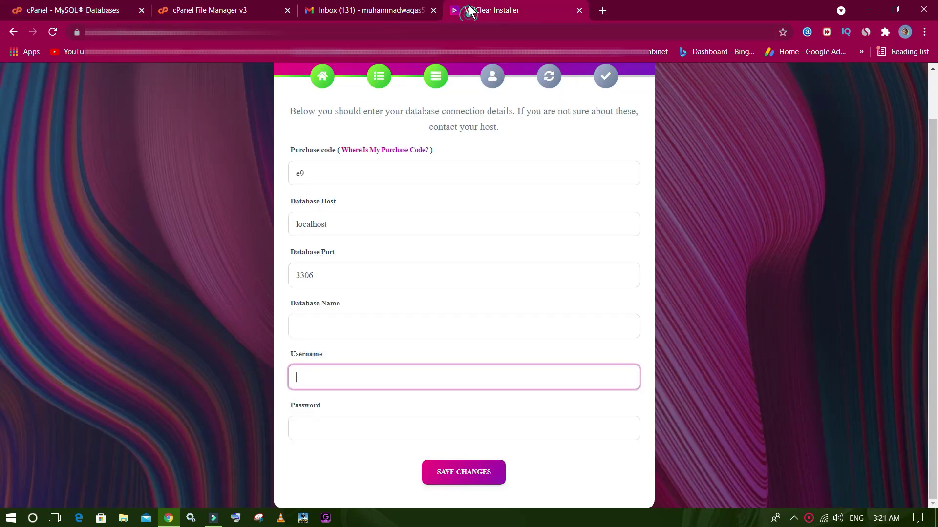
{"action": "left_click", "coordinate": [348, 321]}
{"action": "right_click", "coordinate": [348, 321]}
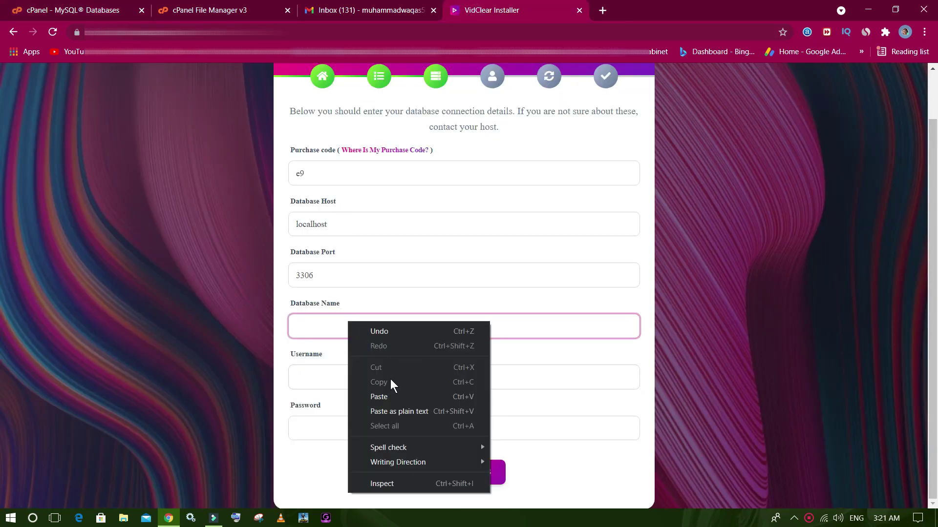
{"action": "left_click", "coordinate": [386, 397]}
Copy ytvisuch_mrnaveedshah from cPanel into the installer's Username field, removing the trailing space.
{"action": "left_click", "coordinate": [235, 10]}
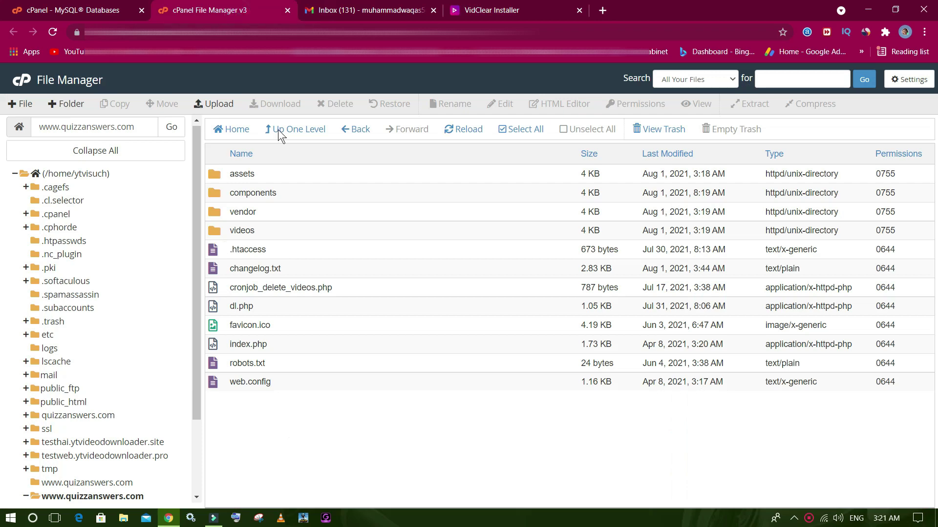
{"action": "left_click", "coordinate": [75, 9]}
{"action": "scroll", "coordinate": [195, 316], "scroll_direction": "down", "scroll_amount": 8}
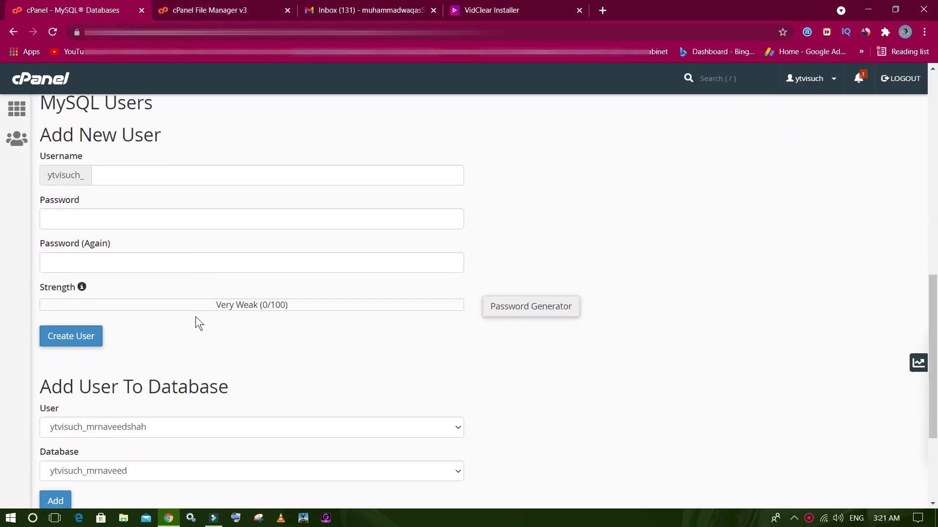
{"action": "triple_click", "coordinate": [132, 442]}
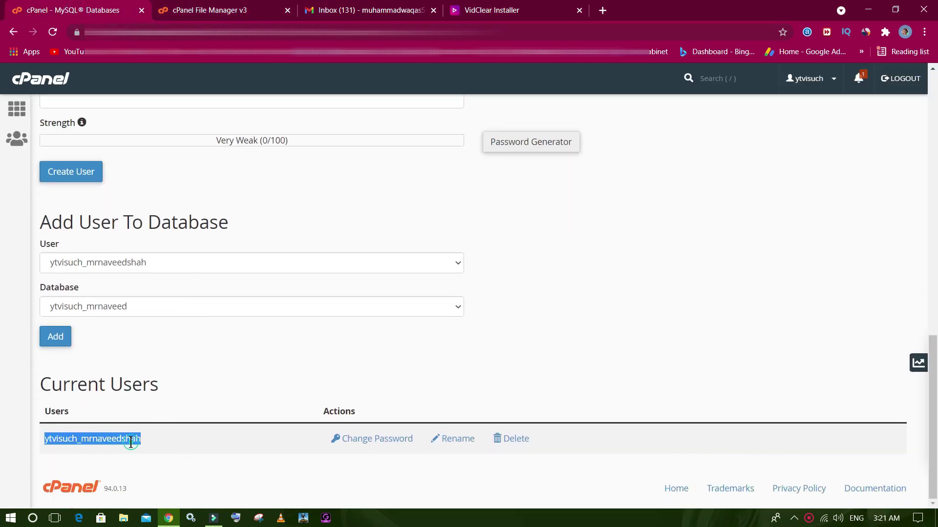
{"action": "right_click", "coordinate": [131, 443]}
{"action": "left_click", "coordinate": [181, 368]}
{"action": "left_click", "coordinate": [528, 10]}
{"action": "left_click", "coordinate": [344, 367]}
{"action": "right_click", "coordinate": [344, 367]}
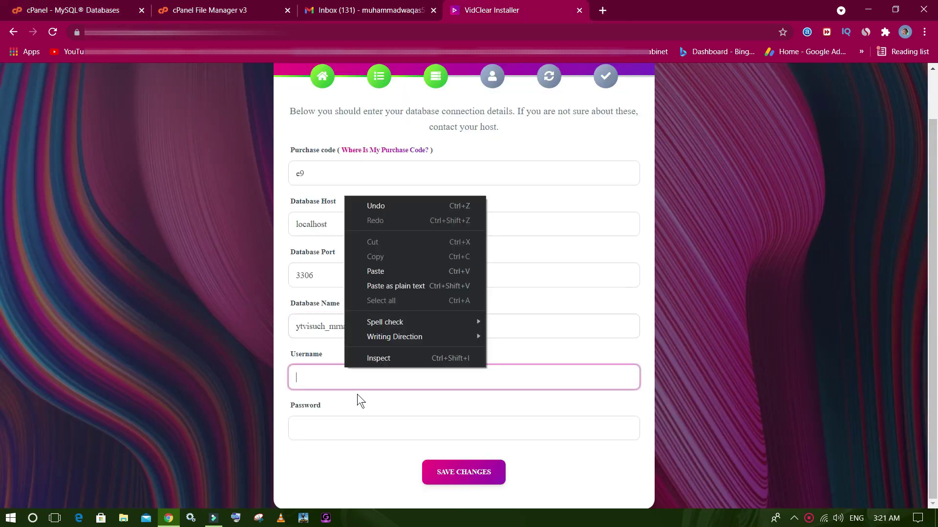
{"action": "left_click", "coordinate": [394, 276]}
{"action": "key", "text": "BackSpace"}
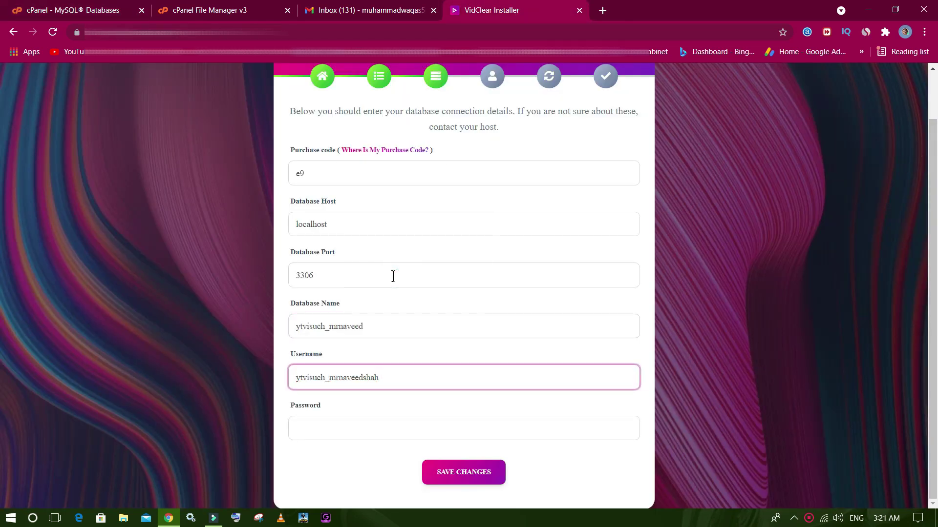
Enter the database password and save the connection details, retyping the password after an error.
{"action": "left_click", "coordinate": [345, 427]}
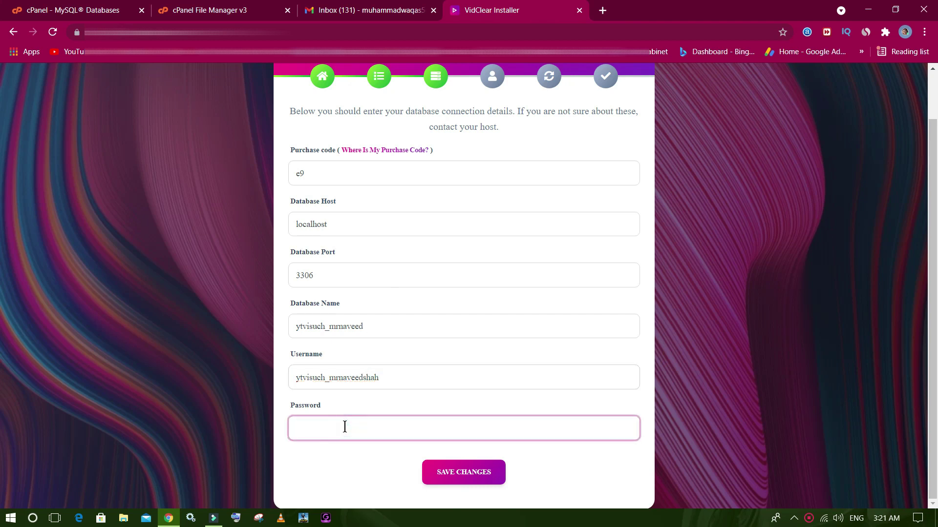
{"action": "type", "text": "•"}
{"action": "left_click", "coordinate": [472, 476]}
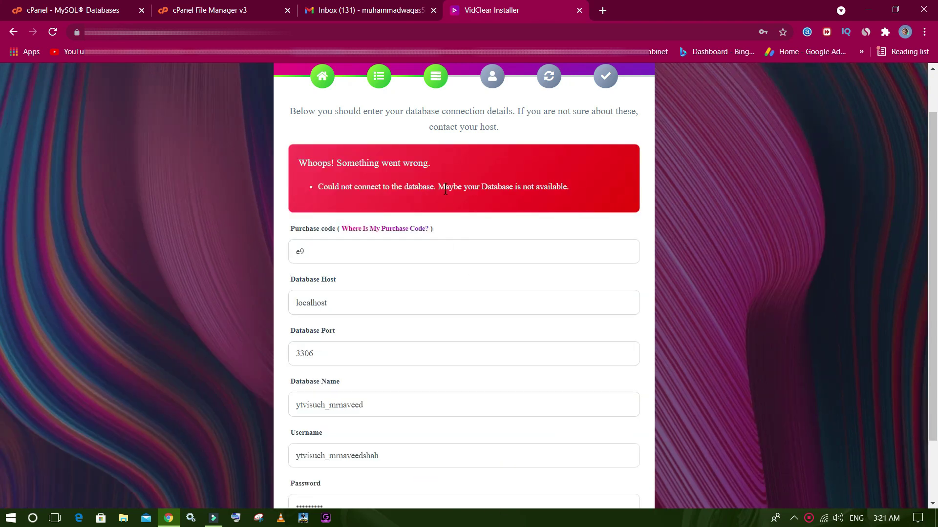
{"action": "scroll", "coordinate": [455, 262], "scroll_direction": "down", "scroll_amount": 1}
{"action": "scroll", "coordinate": [362, 433], "scroll_direction": "up", "scroll_amount": 1}
{"action": "scroll", "coordinate": [362, 429], "scroll_direction": "down", "scroll_amount": 1}
{"action": "left_click", "coordinate": [362, 427]}
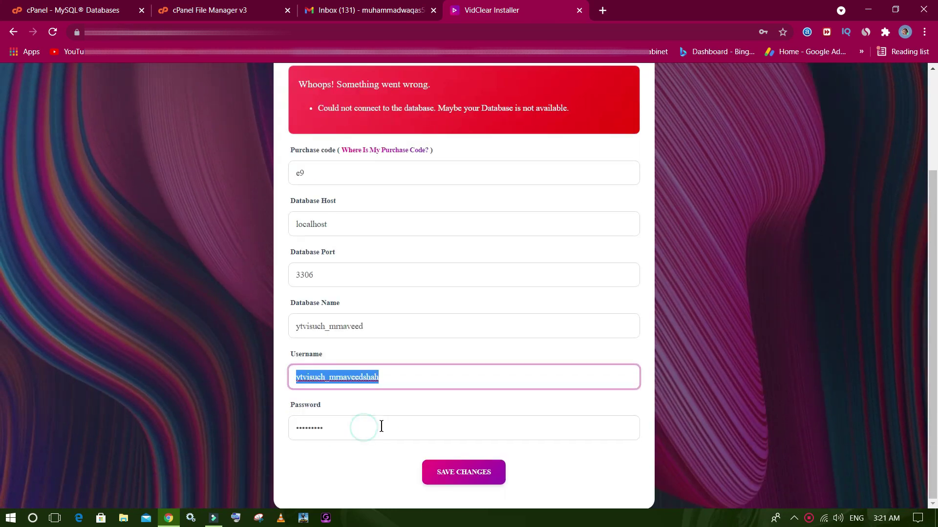
{"action": "double_click", "coordinate": [382, 426]}
{"action": "type", "text": "••"}
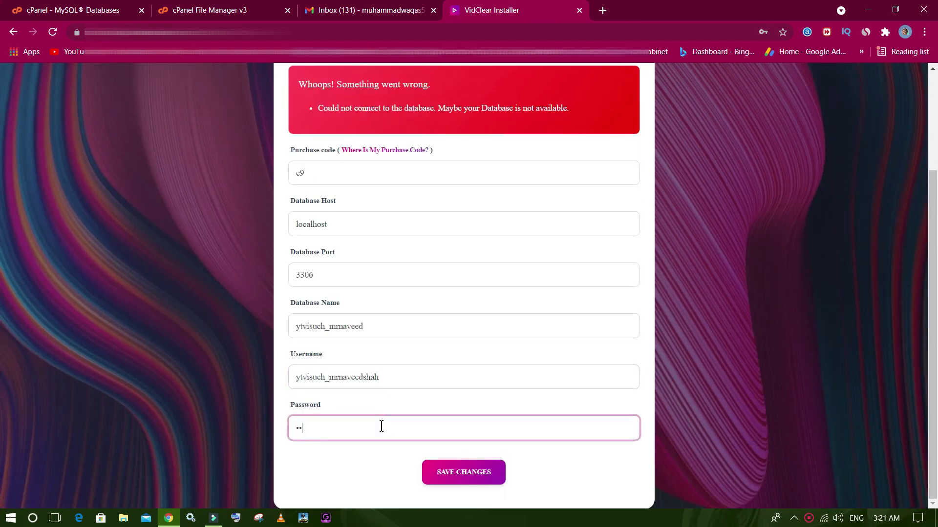
{"action": "type", "text": "•••"}
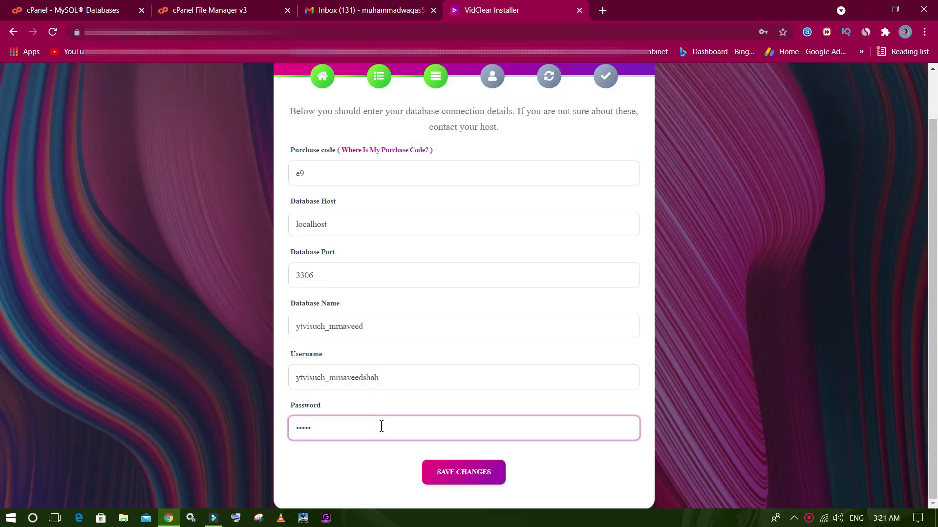
{"action": "key", "text": "BackSpace"}
{"action": "key", "text": "BackSpace"}
{"action": "key", "text": "BackSpace"}
{"action": "key", "text": "BackSpace"}
{"action": "type", "text": "••"}
{"action": "left_click", "coordinate": [459, 474]}
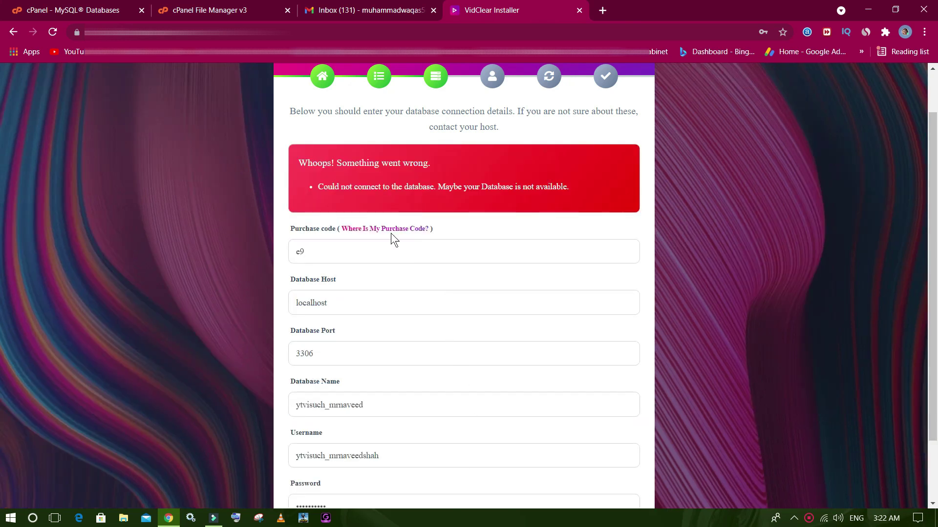
Reload the form, enter the database password again and resubmit the connection details.
{"action": "scroll", "coordinate": [432, 240], "scroll_direction": "down", "scroll_amount": 2}
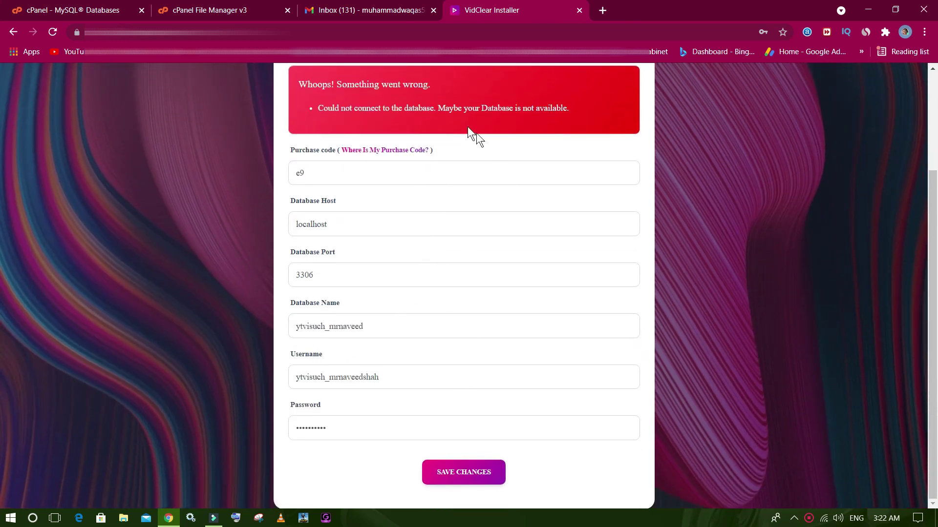
{"action": "left_click_drag", "start_coordinate": [434, 108], "coordinate": [587, 105]}
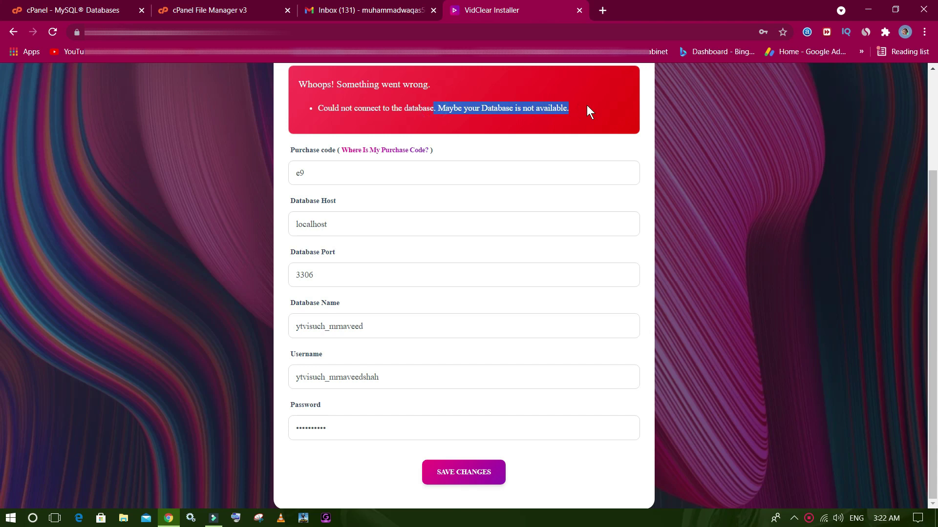
{"action": "left_click", "coordinate": [363, 430]}
{"action": "key", "text": "BackSpace"}
{"action": "key", "text": "BackSpace"}
{"action": "key", "text": "BackSpace"}
{"action": "key", "text": "F5"}
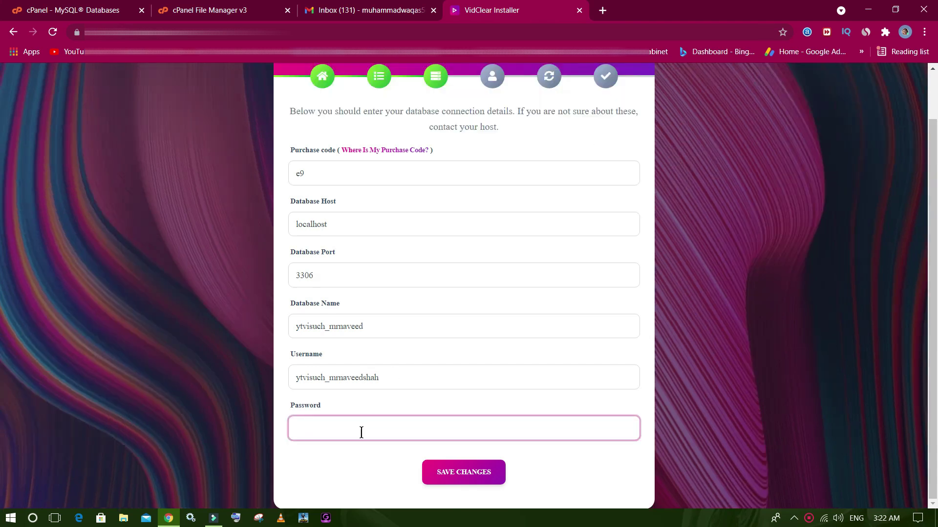
{"action": "type", "text": "abcdefghij"}
{"action": "left_click", "coordinate": [477, 471]}
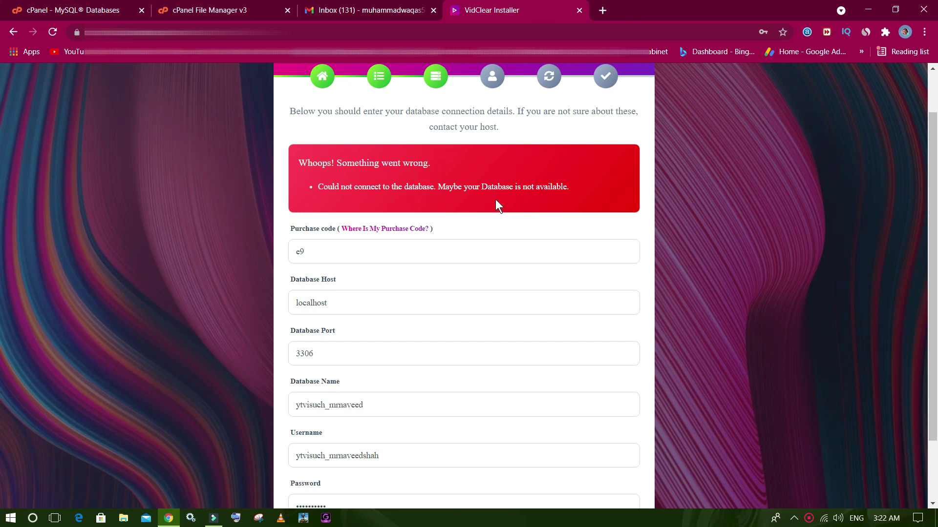
{"action": "key", "text": "F5"}
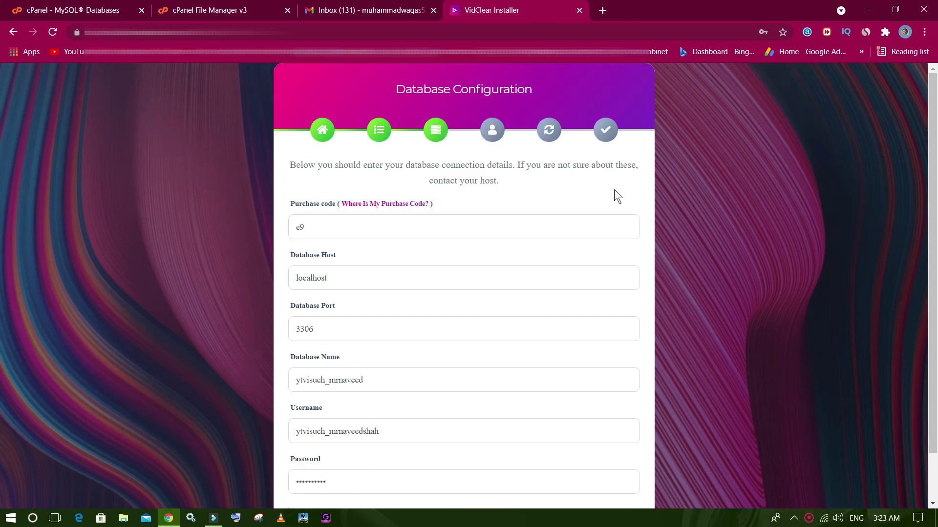
Verify the Database Name value and proceed to the Create An Admin Account step.
{"action": "scroll", "coordinate": [509, 274], "scroll_direction": "down", "scroll_amount": 2}
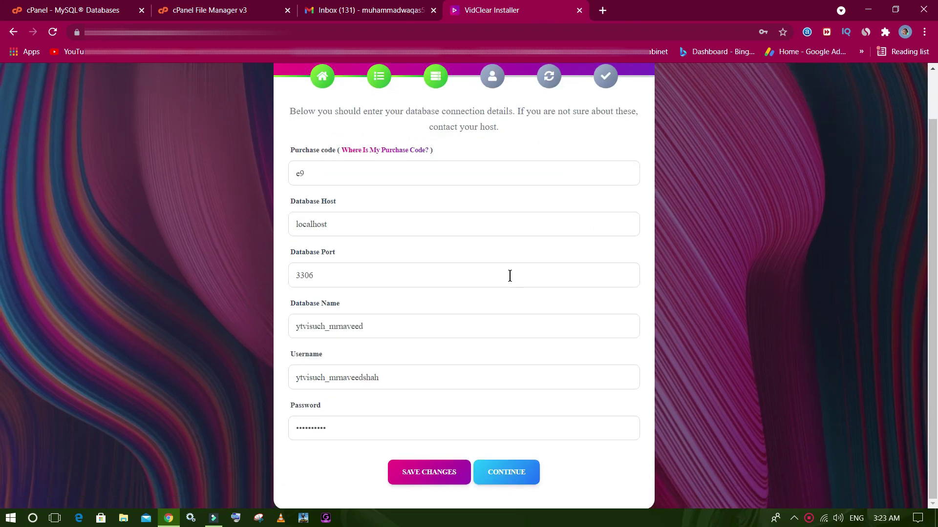
{"action": "left_click", "coordinate": [450, 320]}
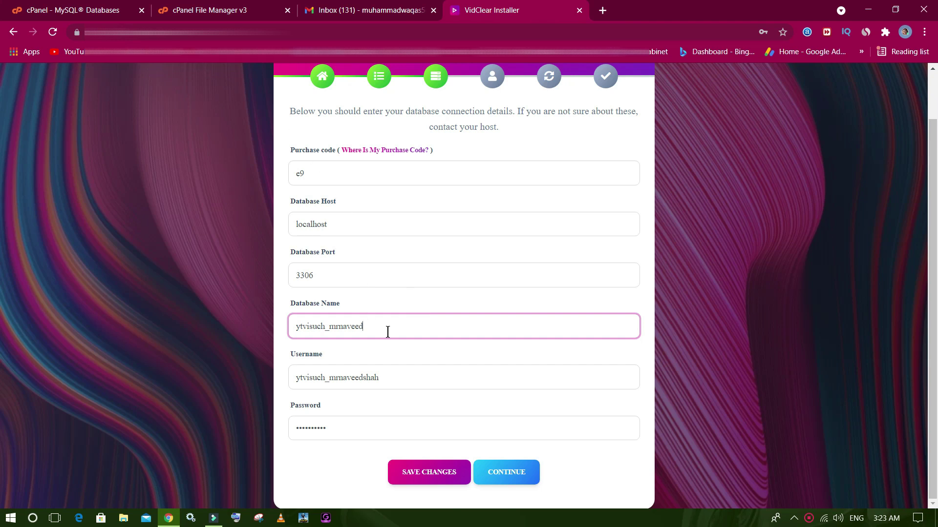
{"action": "scroll", "coordinate": [470, 331], "scroll_direction": "up", "scroll_amount": 2}
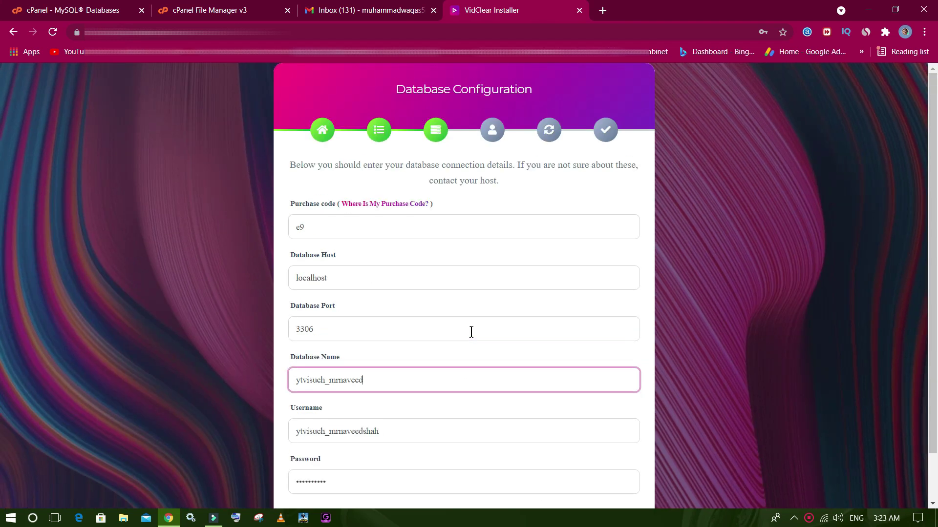
{"action": "scroll", "coordinate": [472, 332], "scroll_direction": "down", "scroll_amount": 2}
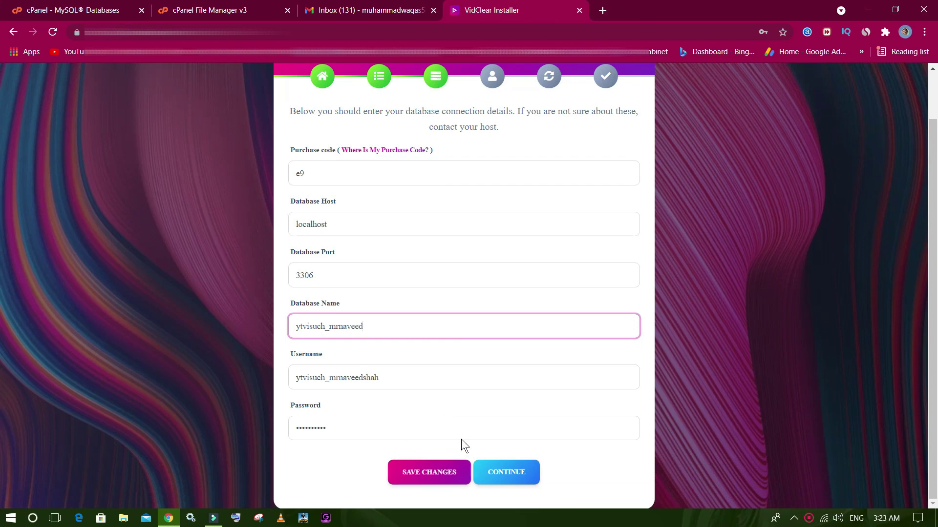
{"action": "scroll", "coordinate": [435, 452], "scroll_direction": "up", "scroll_amount": 1}
{"action": "scroll", "coordinate": [461, 424], "scroll_direction": "down", "scroll_amount": 1}
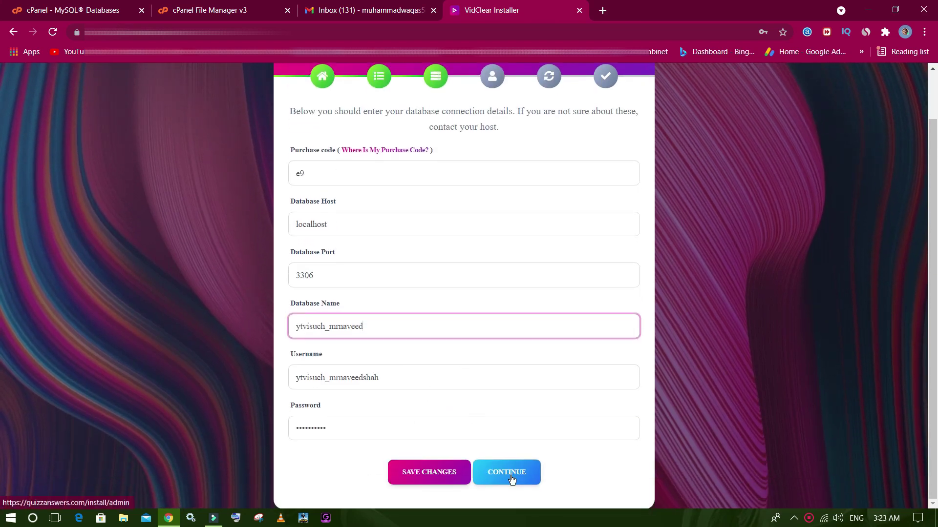
{"action": "left_click", "coordinate": [512, 480]}
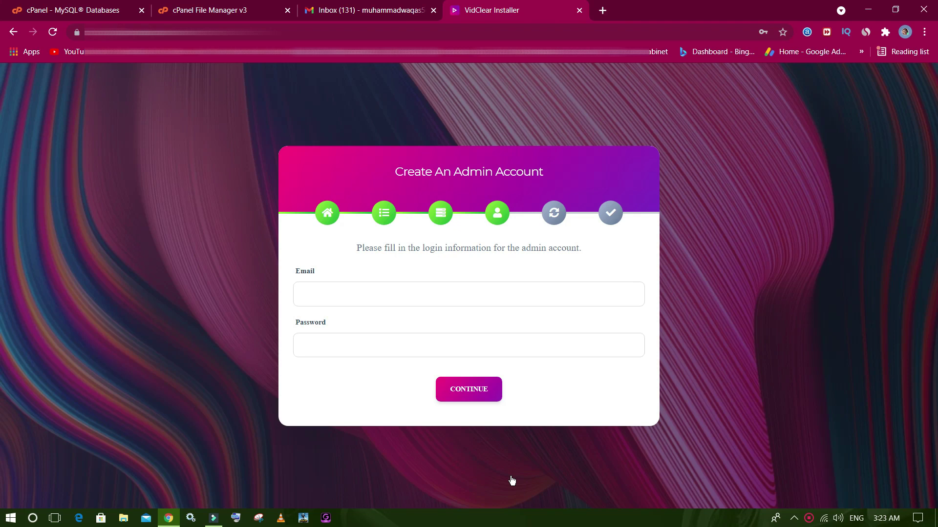
Copy the account's e-mail address from the Gmail account menu.
{"action": "left_click", "coordinate": [376, 10]}
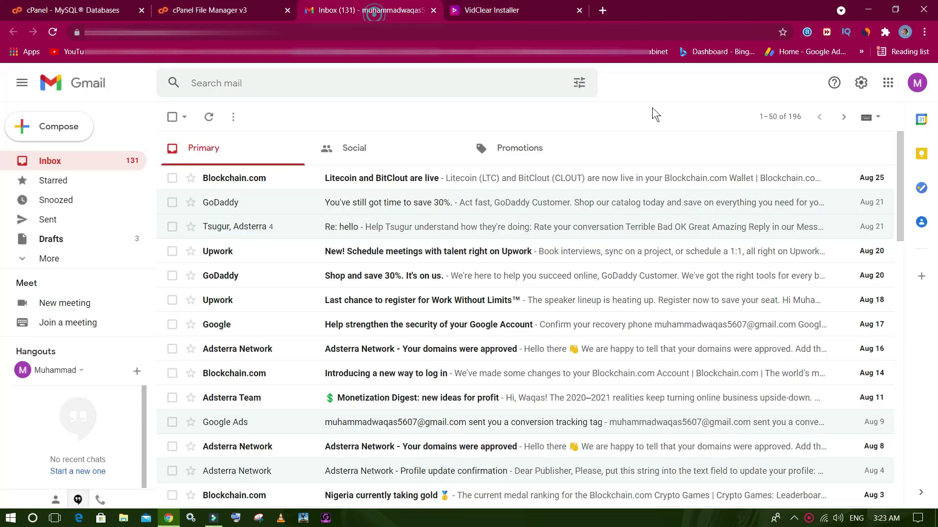
{"action": "left_click", "coordinate": [917, 82]}
{"action": "triple_click", "coordinate": [821, 191]}
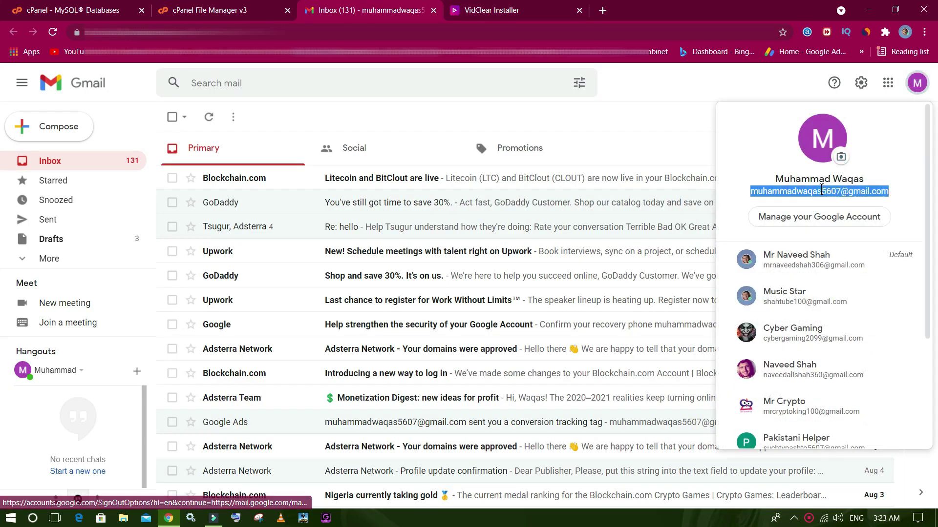
{"action": "right_click", "coordinate": [821, 192]}
{"action": "left_click", "coordinate": [767, 195]}
Paste the e-mail into the installer's Email field, enter an admin password, and continue.
{"action": "left_click", "coordinate": [514, 8]}
{"action": "right_click", "coordinate": [370, 294]}
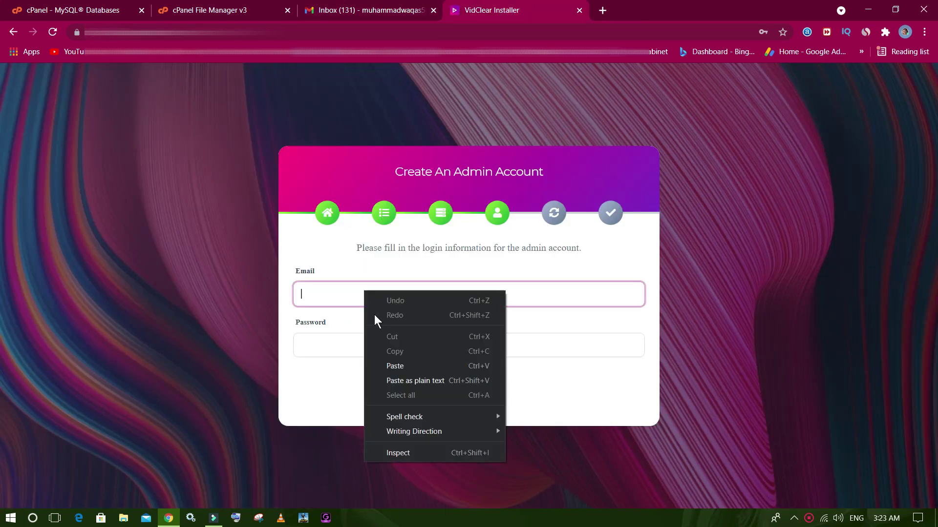
{"action": "left_click", "coordinate": [400, 364]}
{"action": "left_click", "coordinate": [374, 342]}
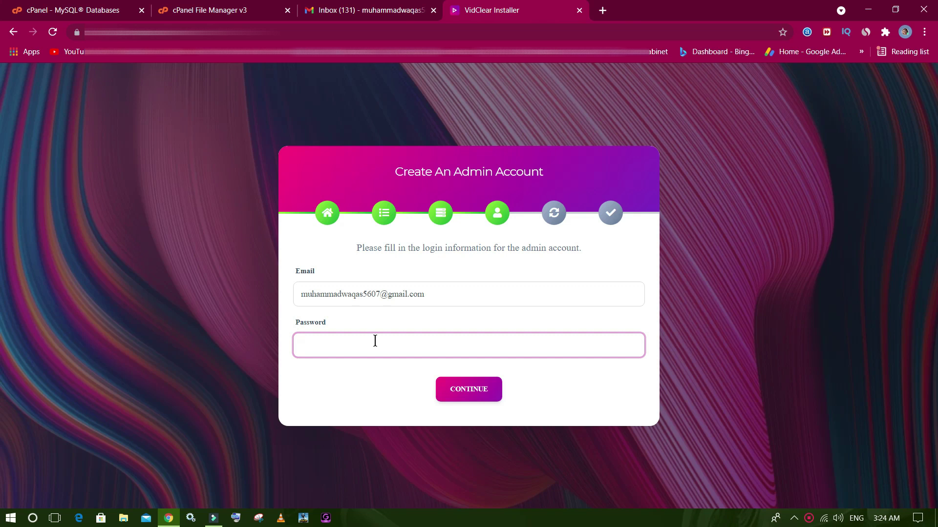
{"action": "type", "text": "••••"}
{"action": "left_click", "coordinate": [457, 389]}
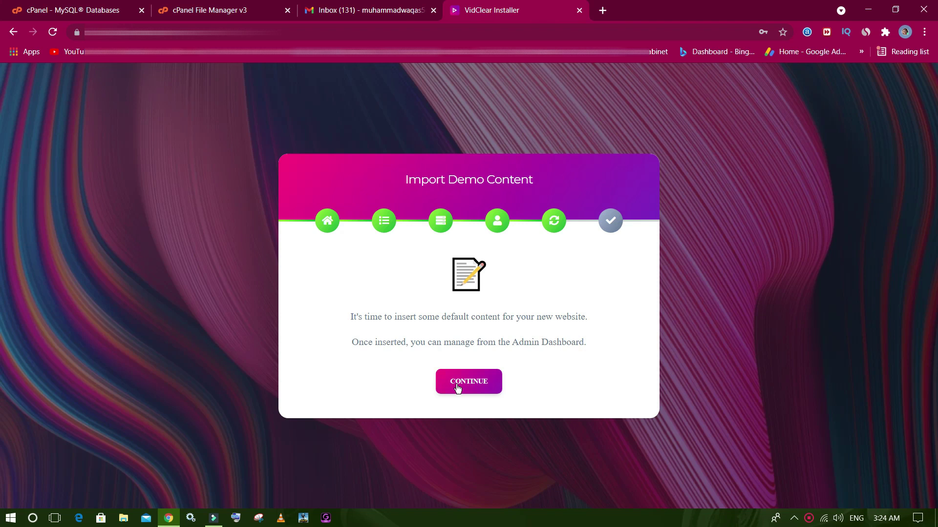
Import the demo content, then view the new VidClear website from the Congratulations page.
{"action": "left_click", "coordinate": [458, 387]}
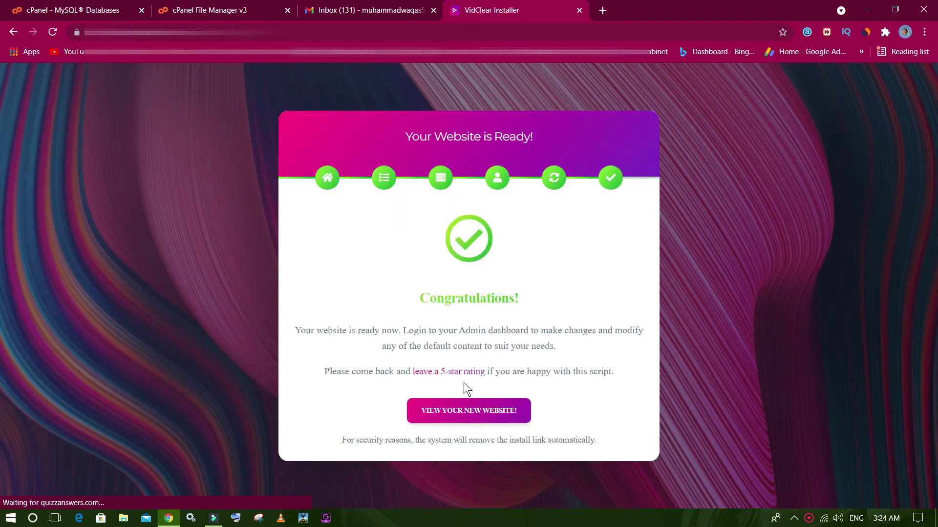
{"action": "left_click", "coordinate": [460, 418]}
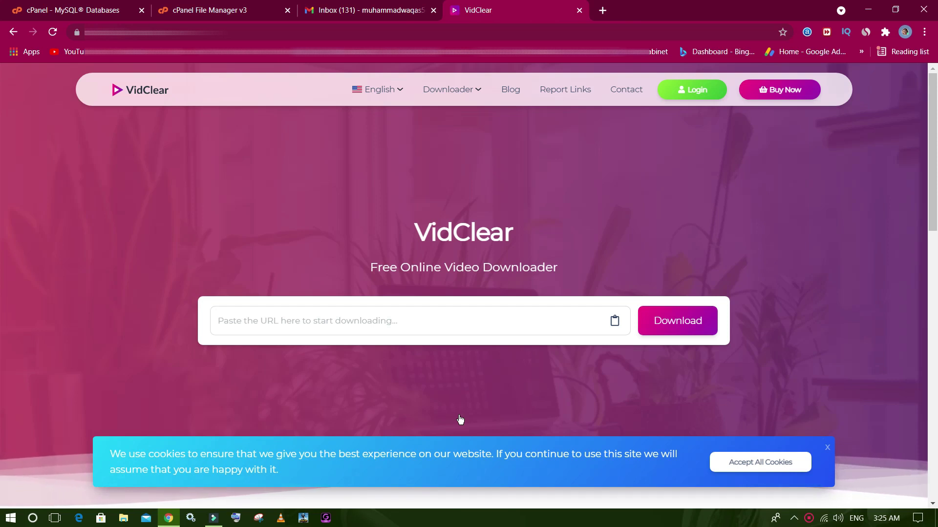
Accept all cookies and display the Downloader menu listing eight video sources.
{"action": "left_click", "coordinate": [738, 459]}
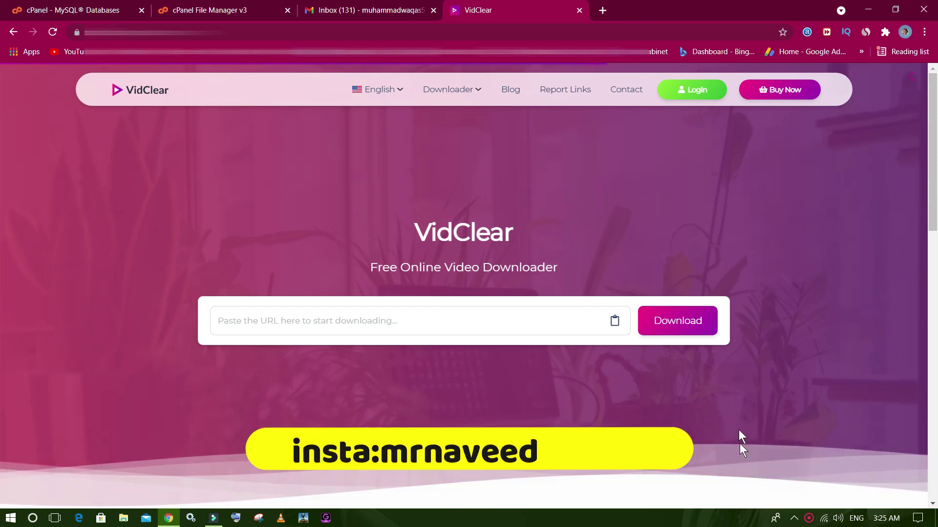
{"action": "scroll", "coordinate": [2, 162], "scroll_direction": "down", "scroll_amount": 20}
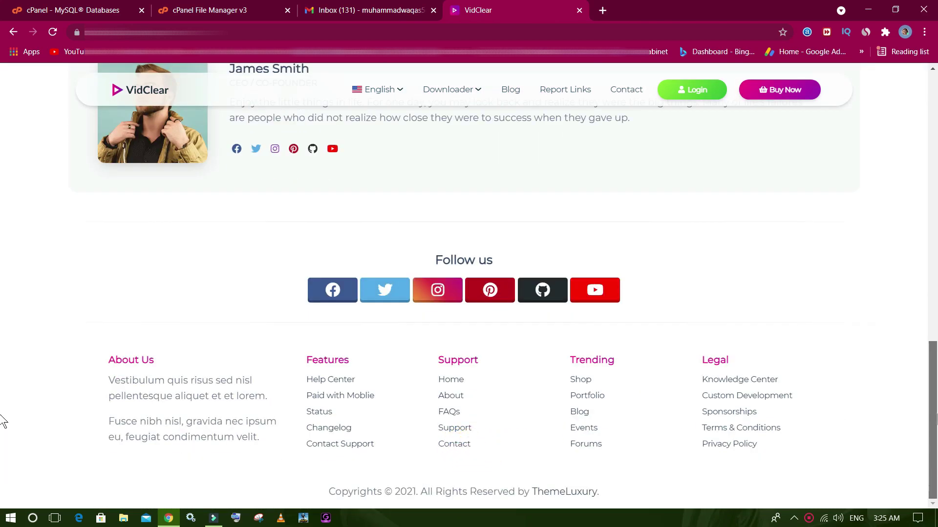
{"action": "scroll", "coordinate": [1, 421], "scroll_direction": "up", "scroll_amount": 20}
{"action": "left_click", "coordinate": [472, 98]}
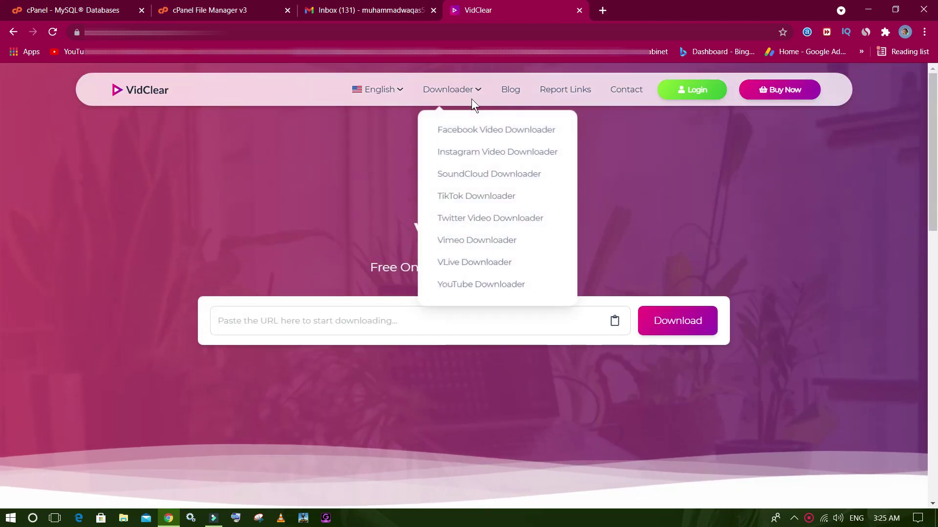